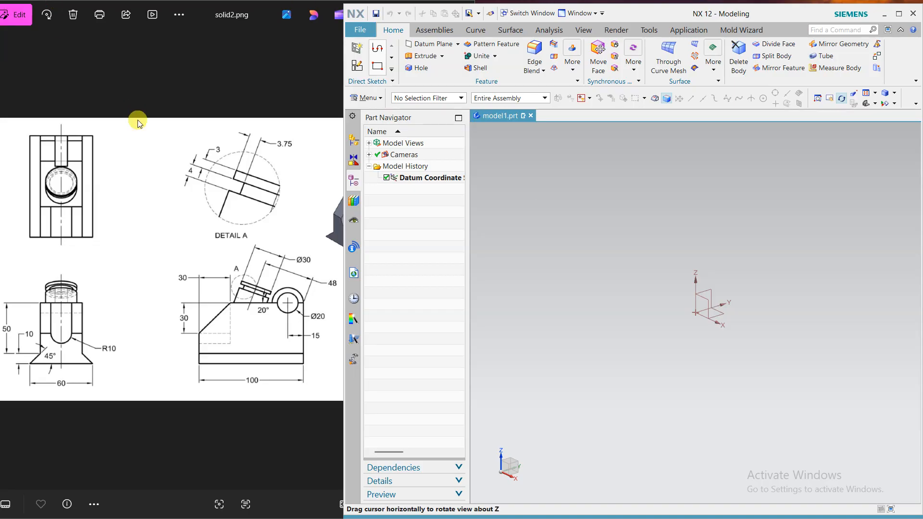
Create a sketch on the XZ datum plane with the X axis as the horizontal reference
click(355, 65)
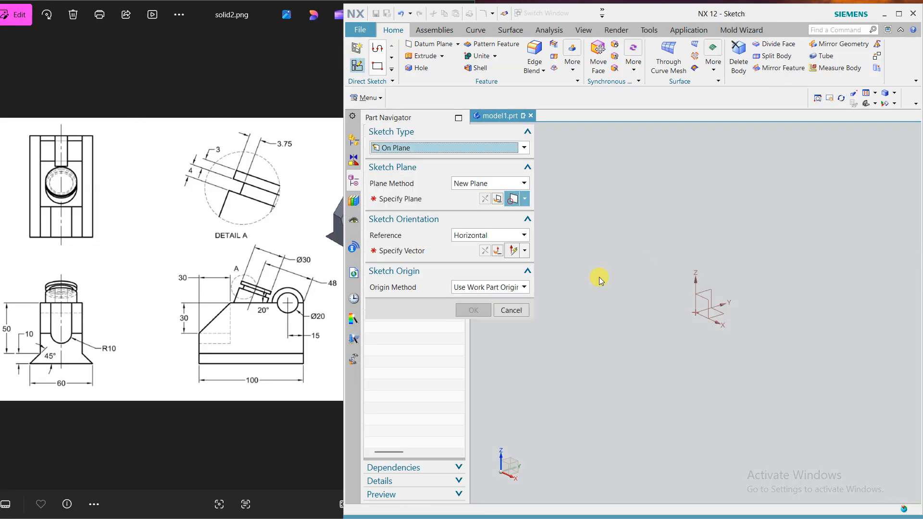
click(700, 299)
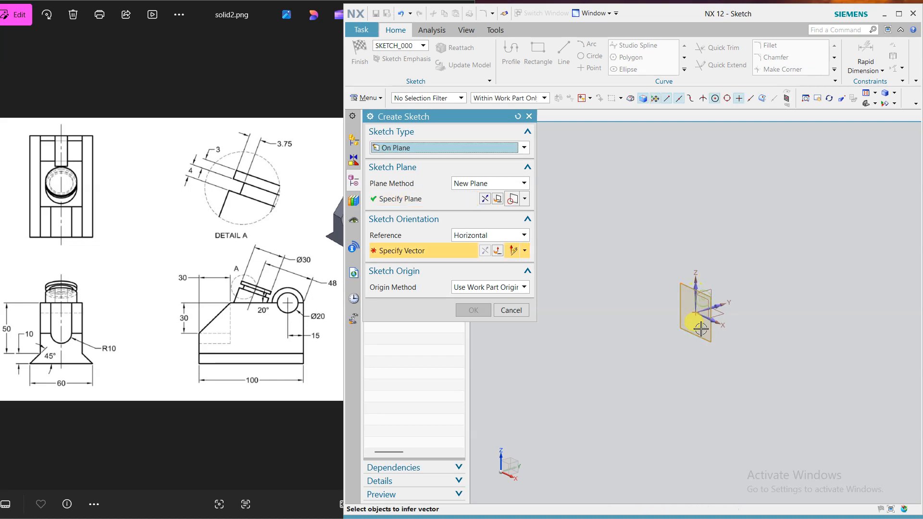
click(712, 319)
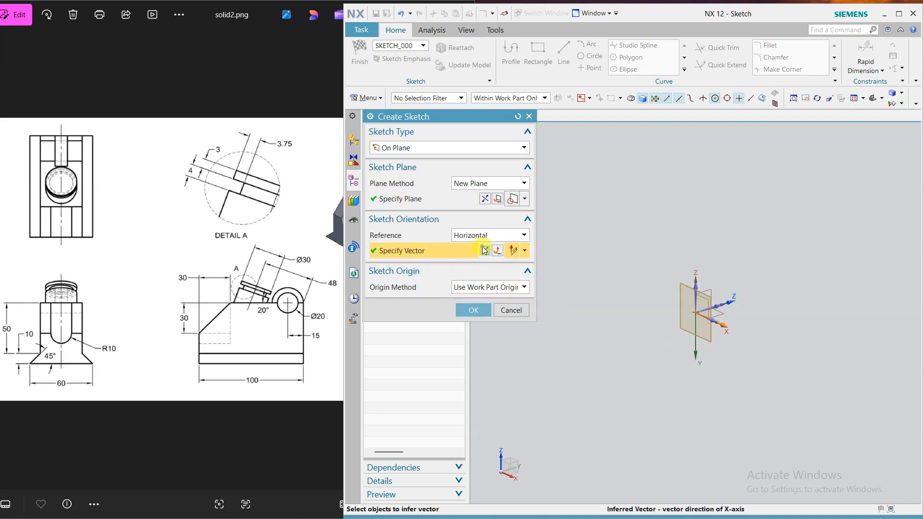
click(474, 311)
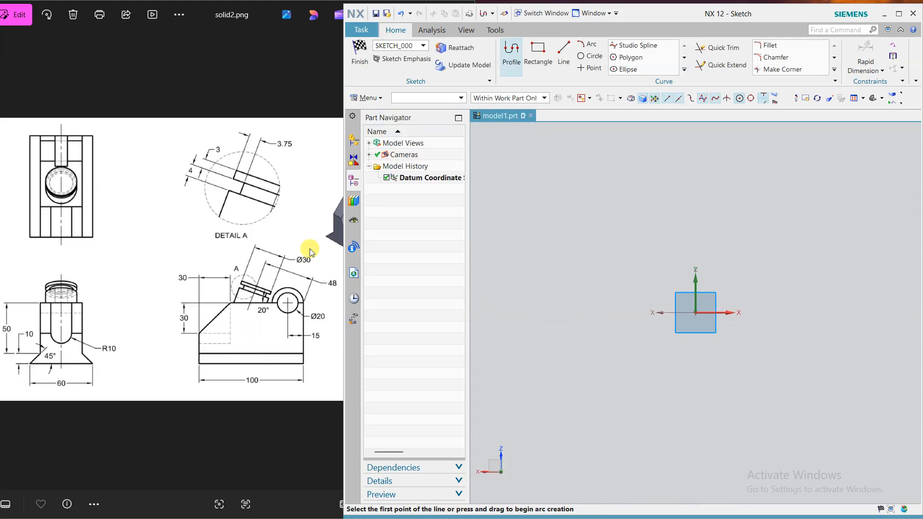
Sketch a closed profile with a base about 66 mm wide, slanted lower edges, vertical sides about 66 mm high and a top about 52 mm wide
click(642, 330)
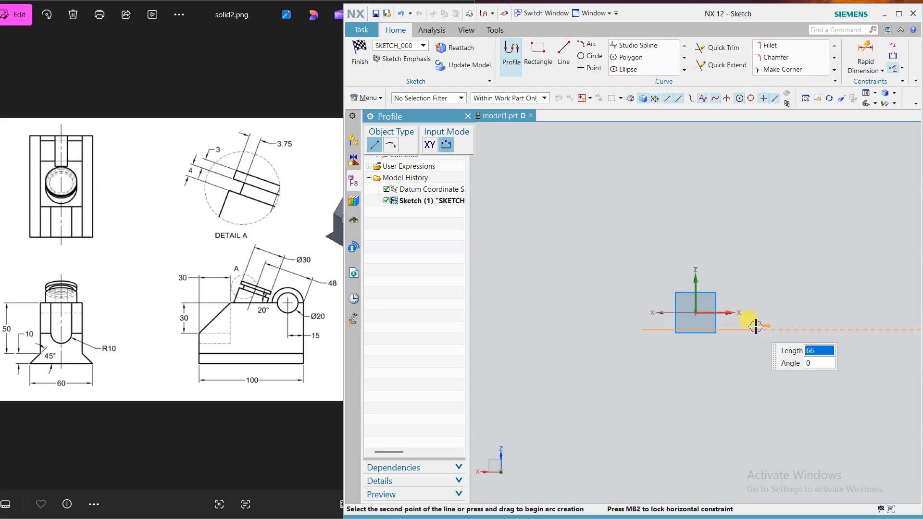
click(756, 327)
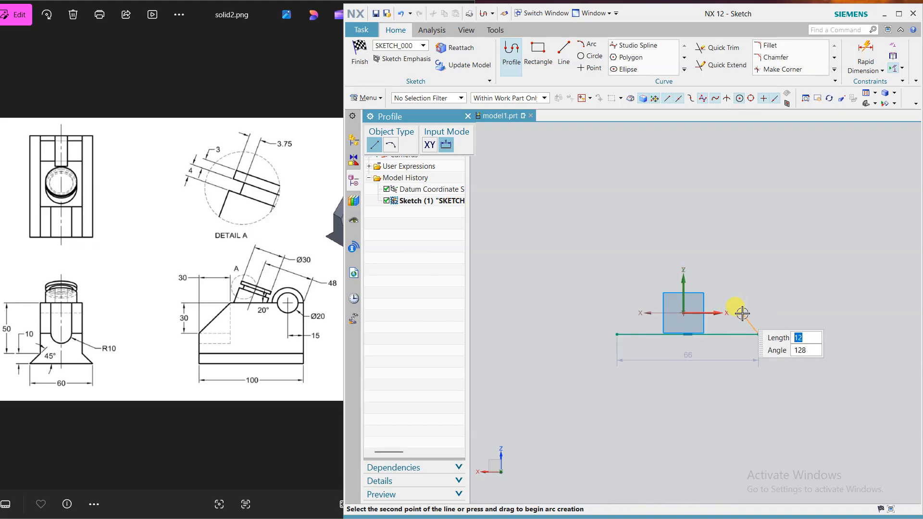
click(740, 313)
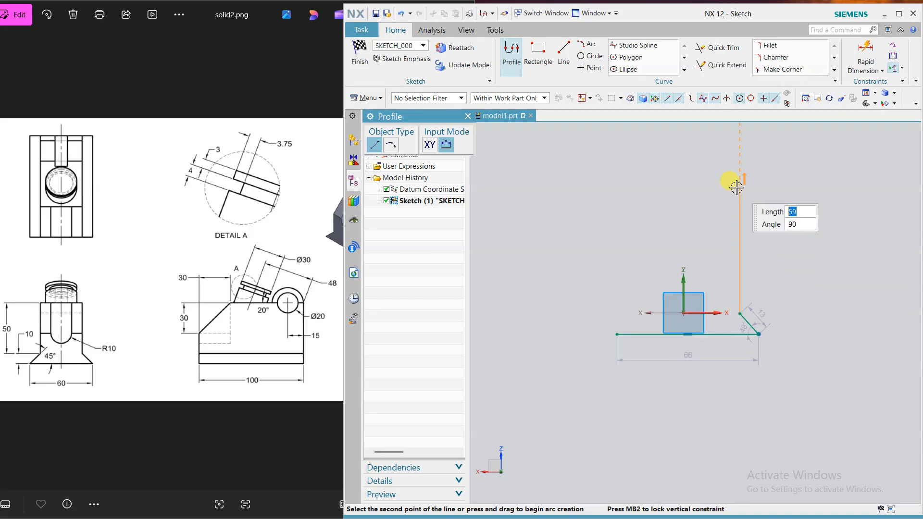
click(738, 173)
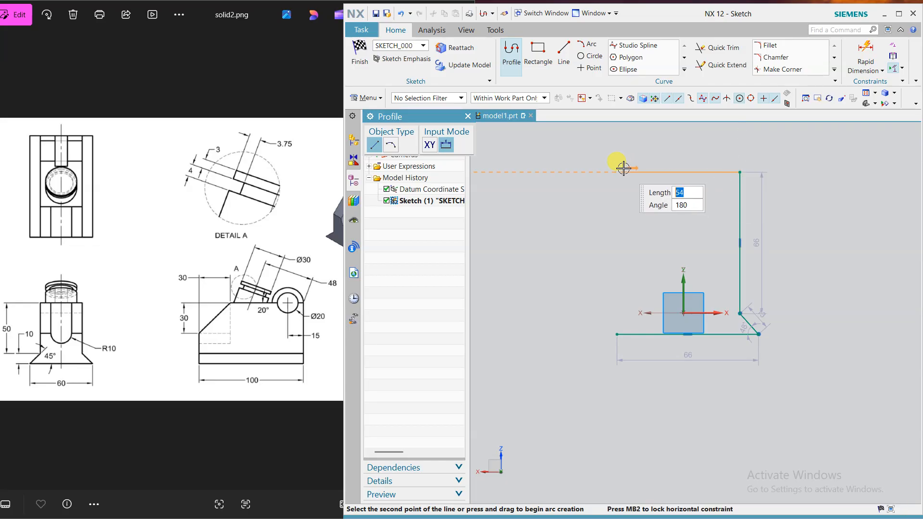
click(628, 172)
click(628, 313)
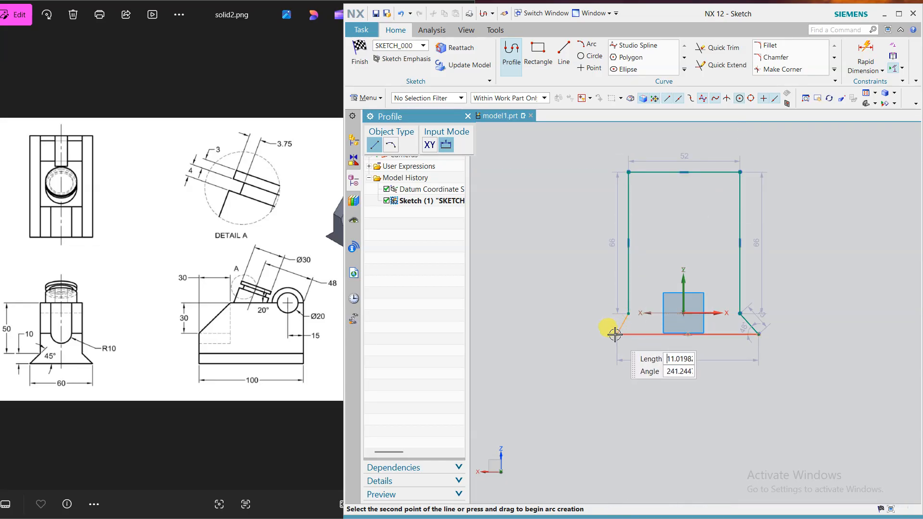
click(615, 335)
right_click(577, 208)
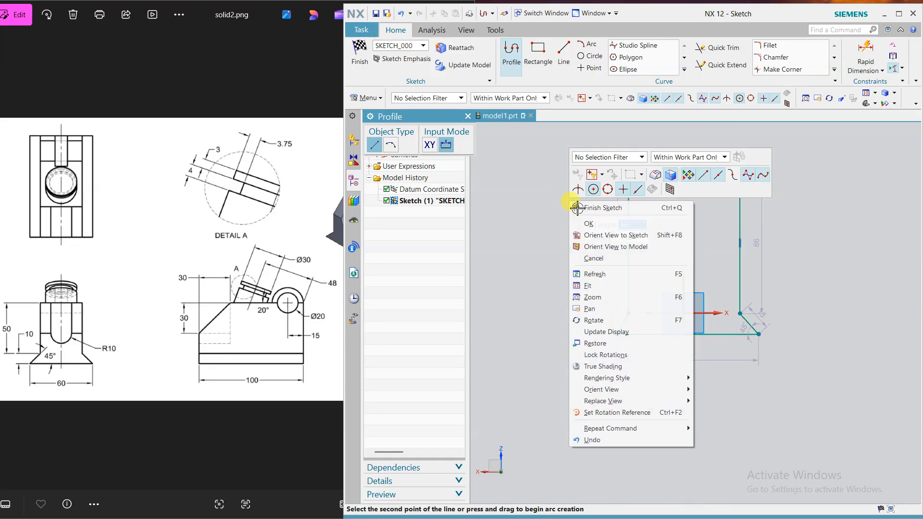
click(589, 223)
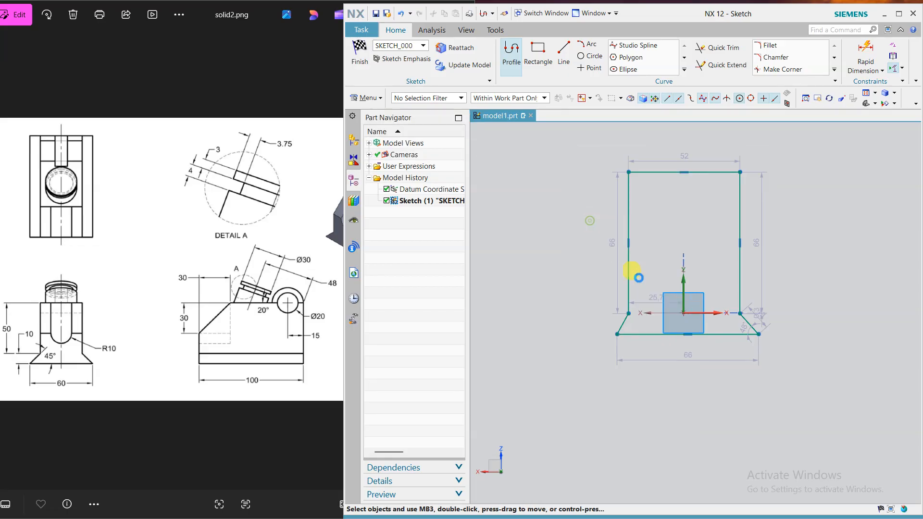
click(686, 335)
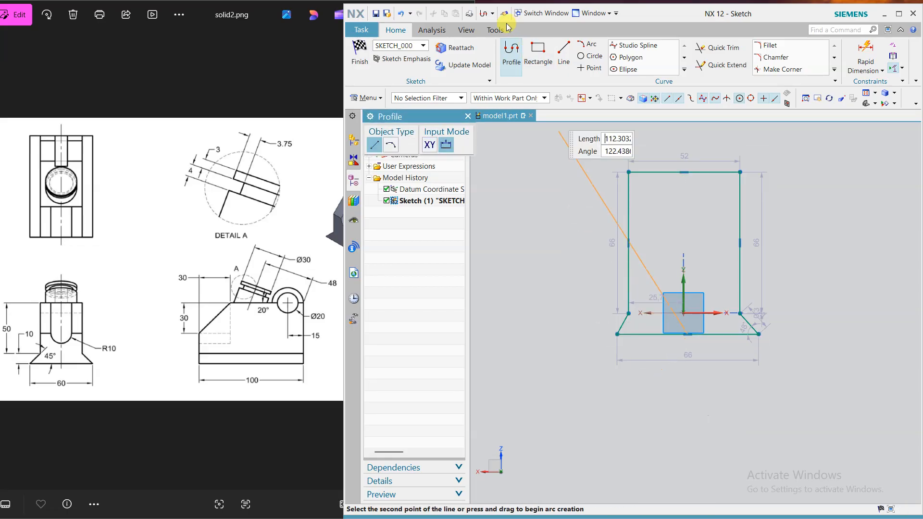
click(511, 53)
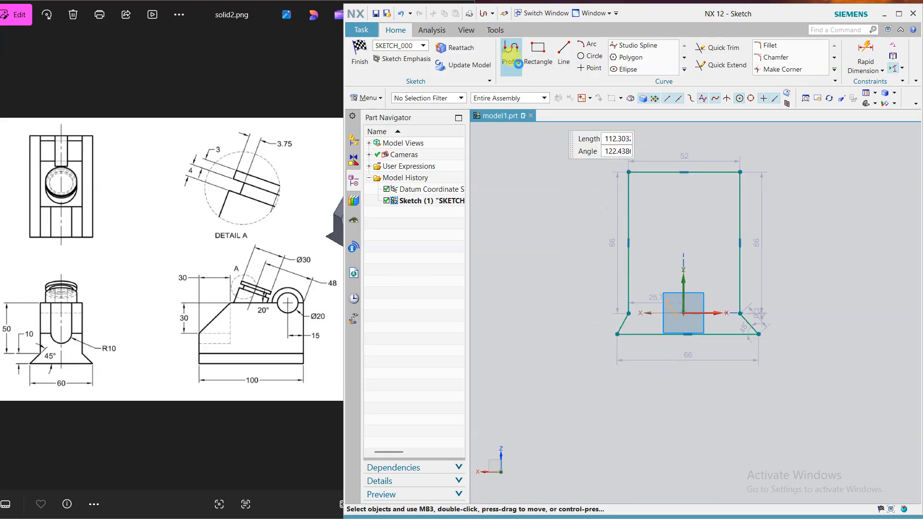
Make the midpoint of the profile's base line coincident with the sketch origin
click(683, 313)
click(688, 334)
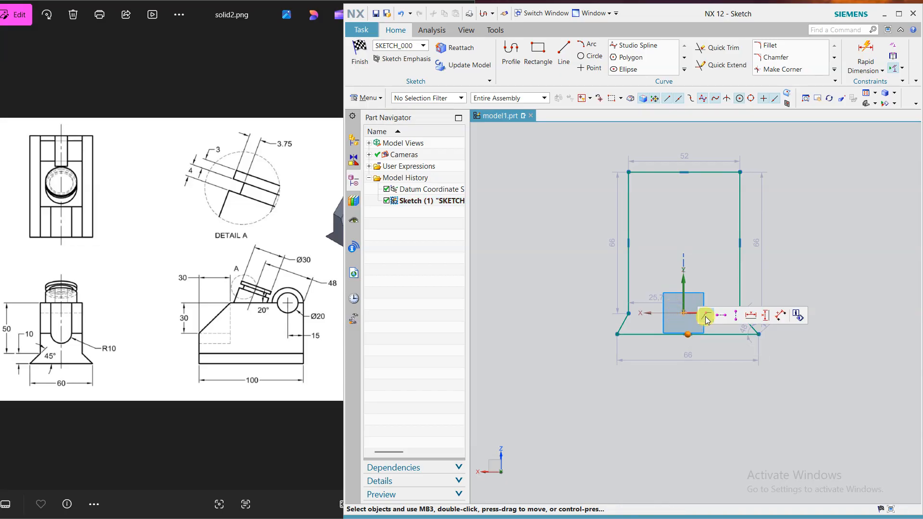
click(706, 317)
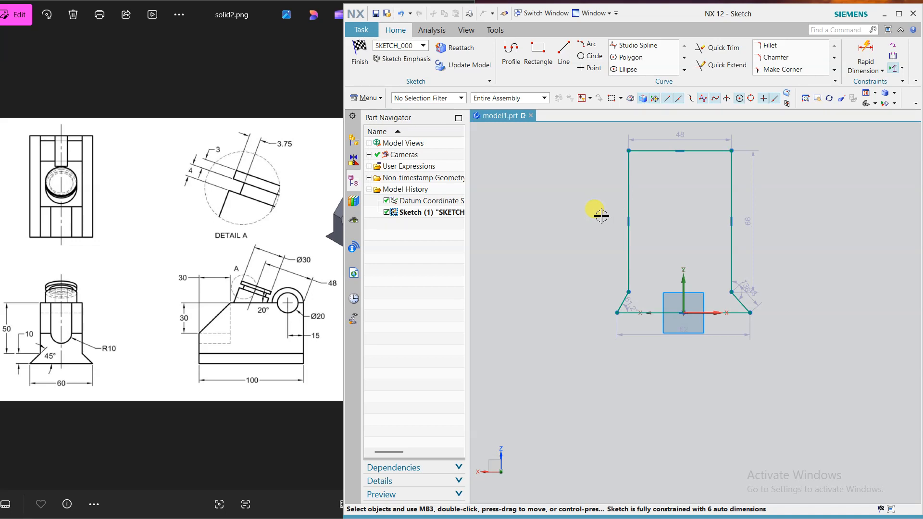
Set the width of the profile's base line to 60 mm
double_click(689, 330)
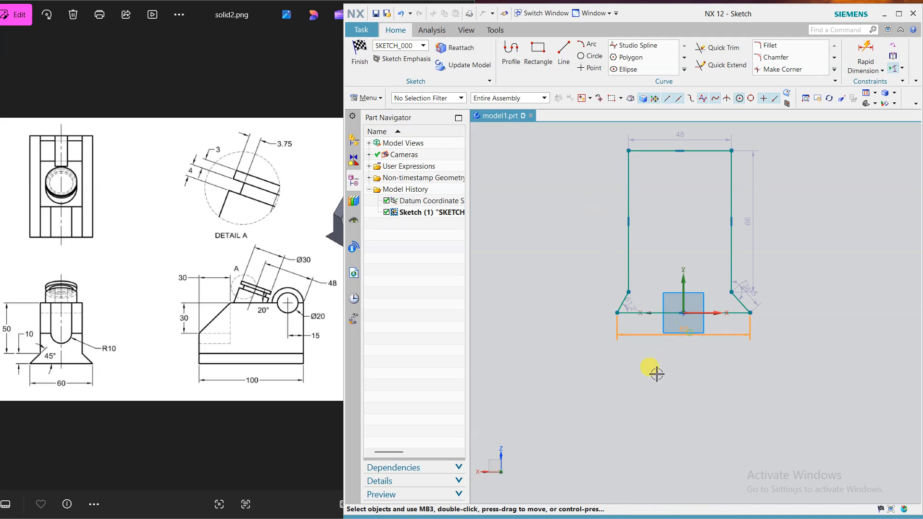
text(60)
key(Return)
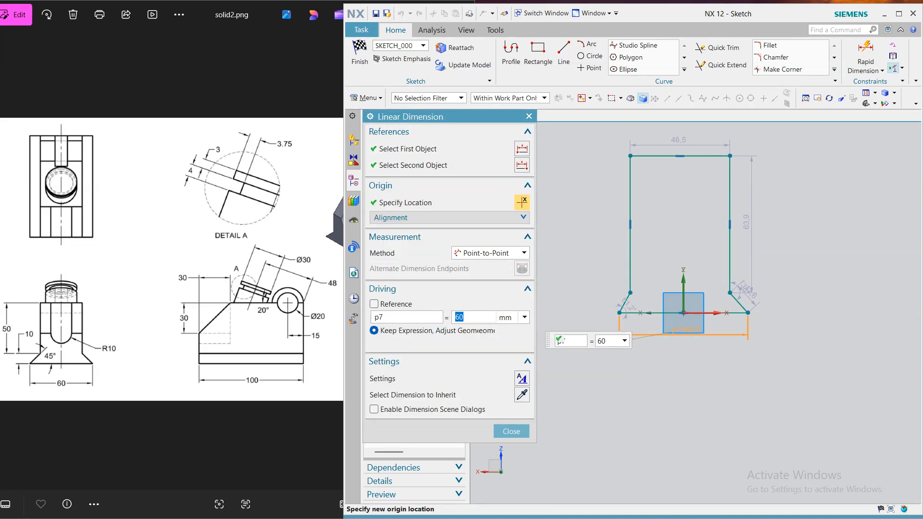
Make the two vertical sides of the profile symmetric about the Z axis
click(891, 57)
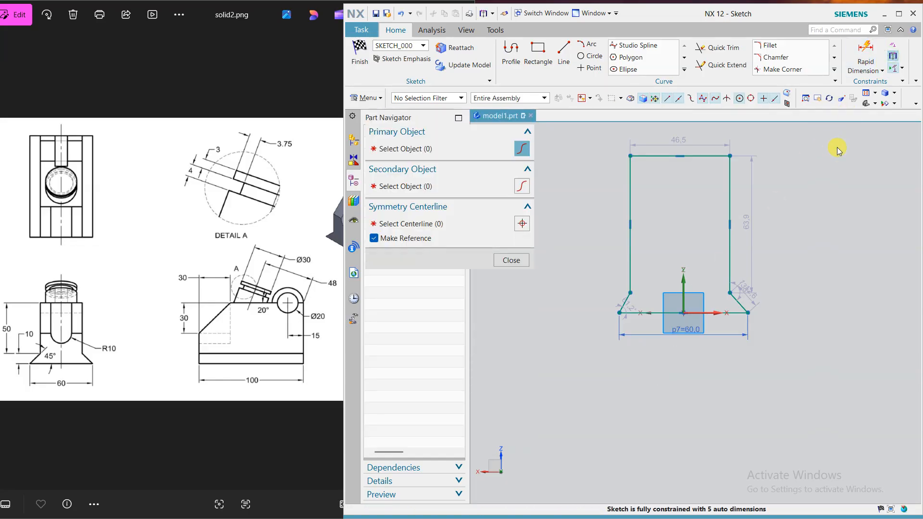
click(731, 181)
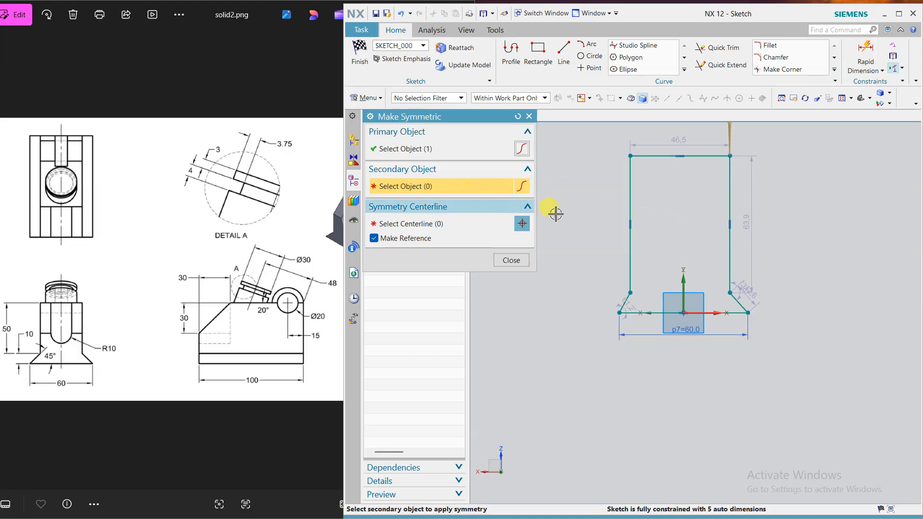
click(628, 189)
click(684, 283)
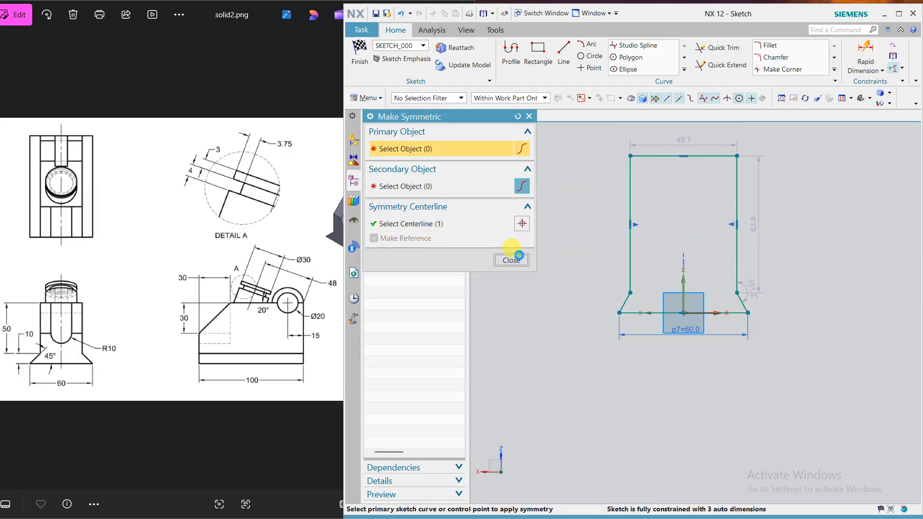
click(518, 258)
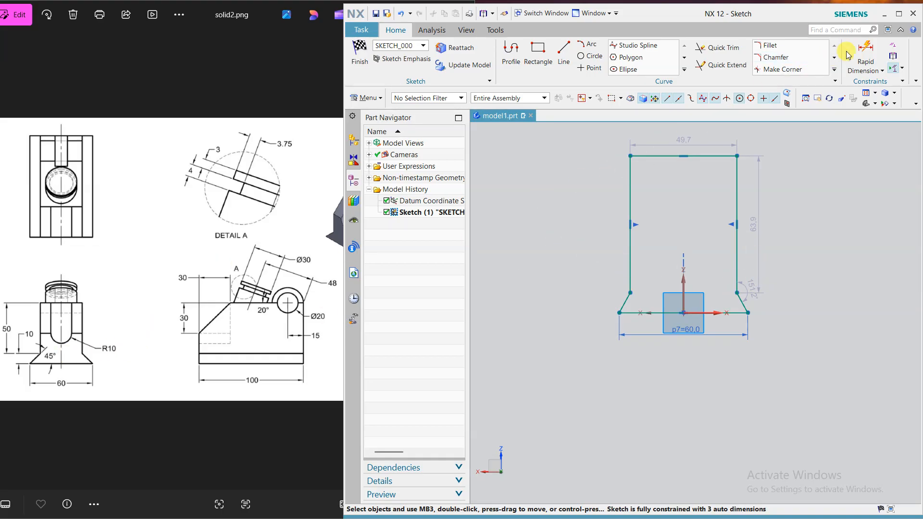
Dimension the angle between the right slanted edge and the base line as 45 degrees
click(863, 53)
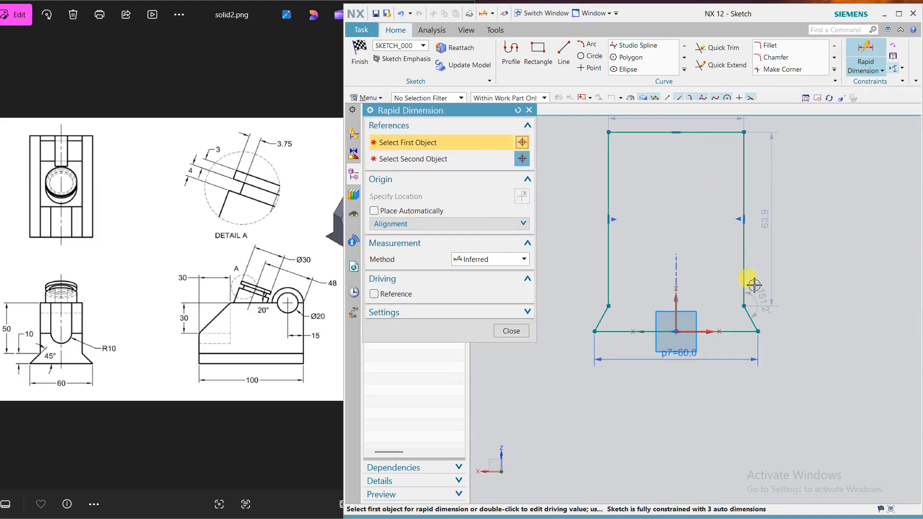
scroll(750, 289, up, 2)
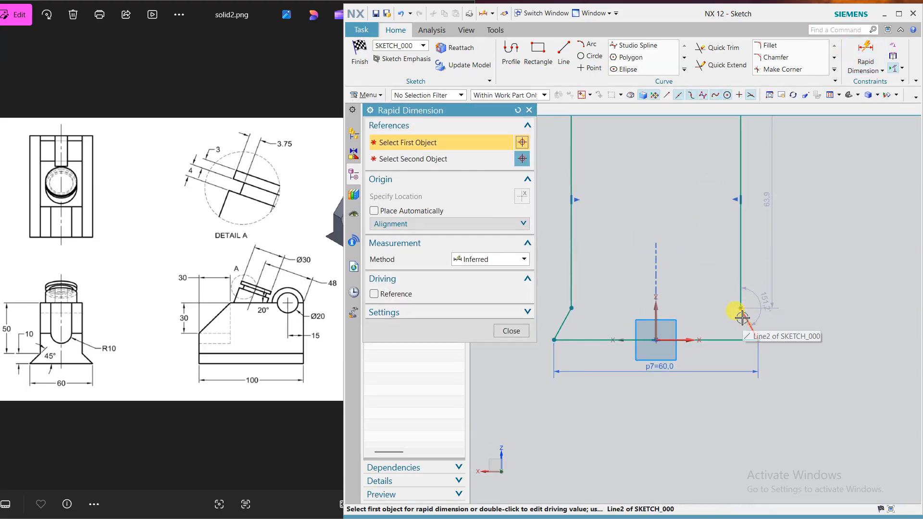
click(746, 321)
click(717, 322)
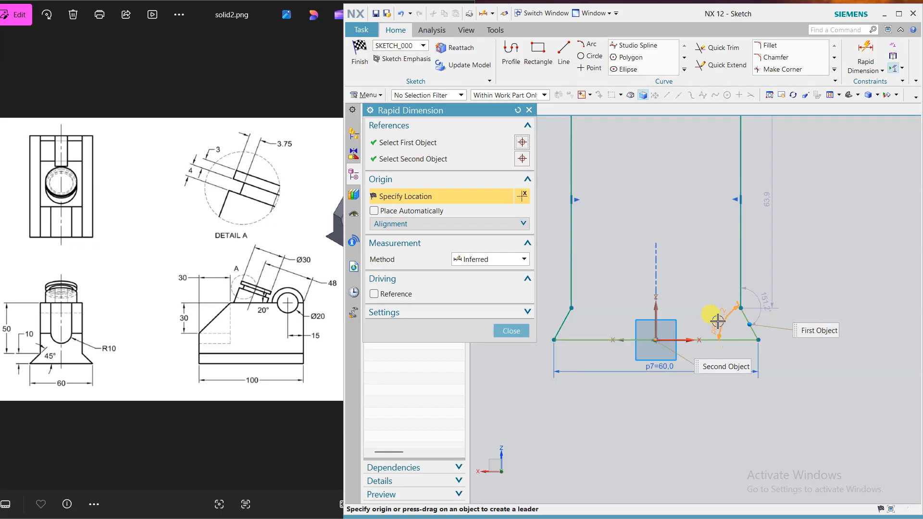
click(701, 287)
text(45)
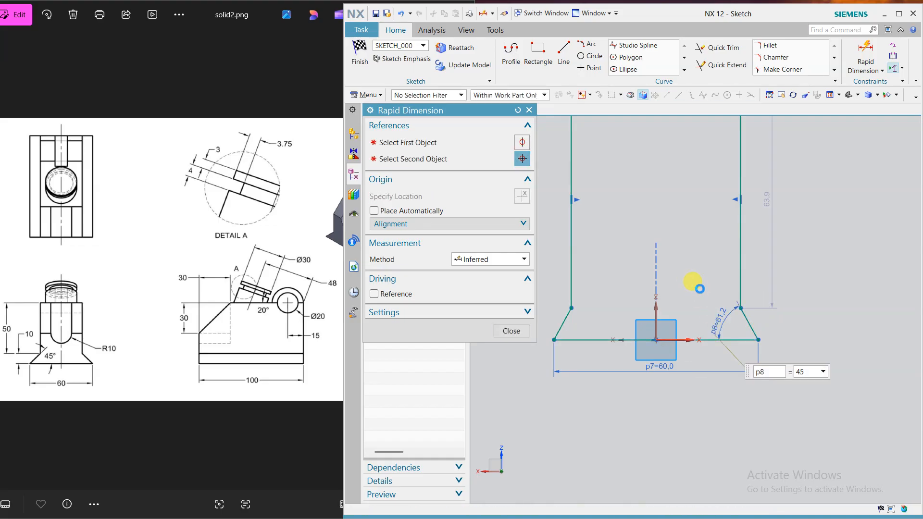
key(Return)
Try to dimension the angle between the left slanted edge and the base line, and delete that dimension
scroll(549, 332, up, 5)
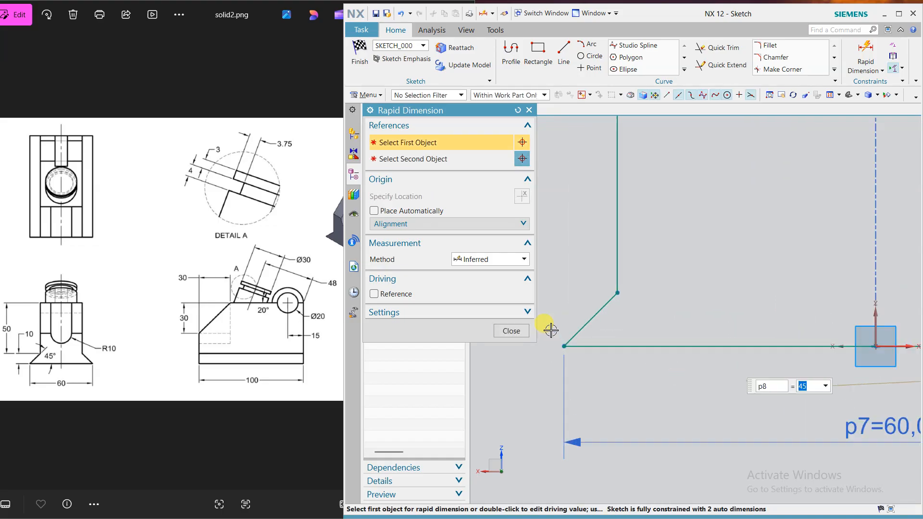
click(604, 308)
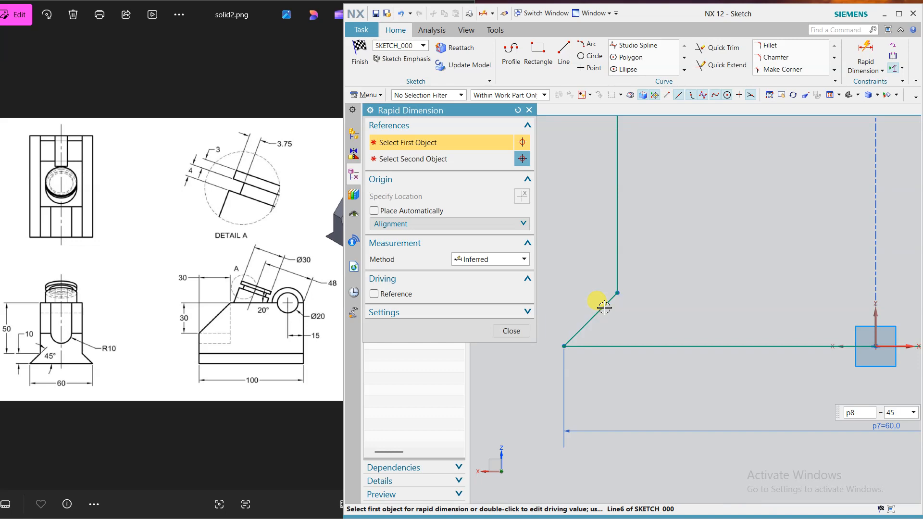
click(608, 346)
click(639, 318)
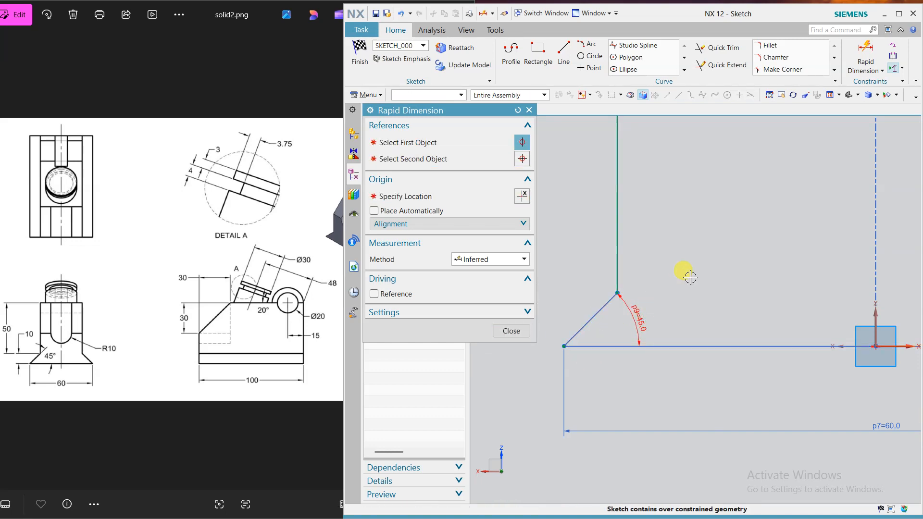
click(504, 328)
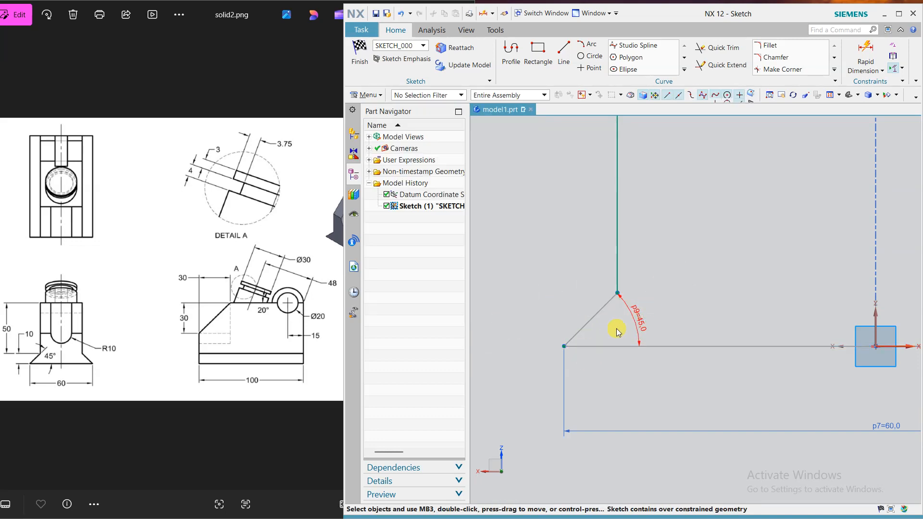
click(640, 318)
key(Delete)
Set the height of the profile's right vertical side to 50 mm
scroll(570, 318, down, 4)
scroll(662, 306, down, 1)
scroll(666, 284, down, 2)
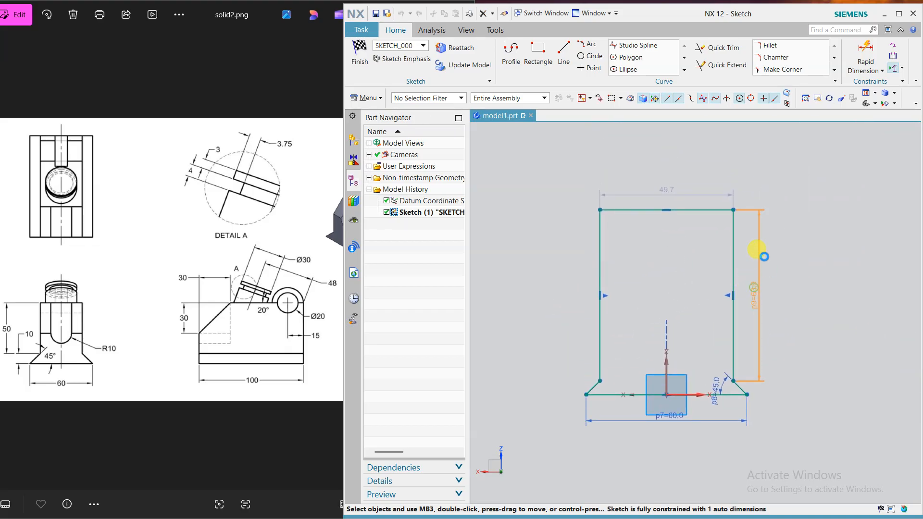
double_click(754, 287)
text(50)
click(764, 255)
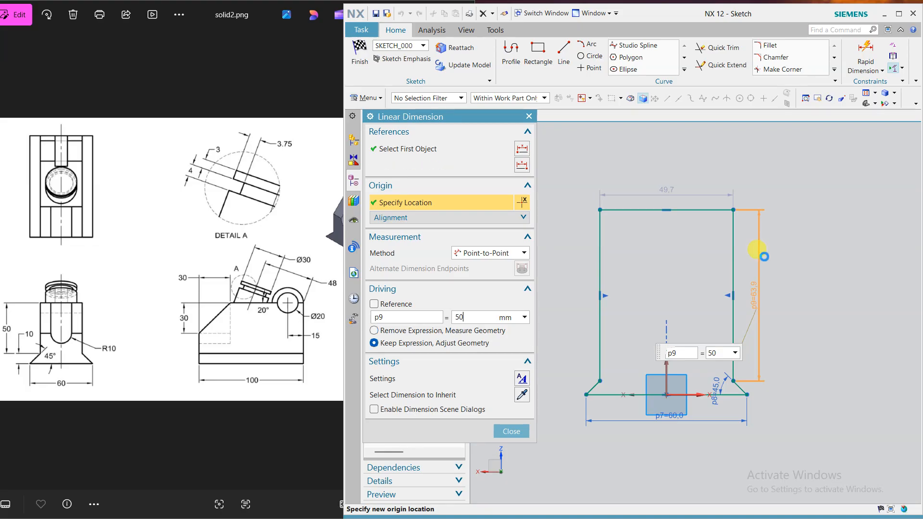
click(511, 431)
Dimension the vertical height of the profile's right slanted edge as 10 mm and finish the sketch
mouse_move(666, 246)
mouse_down()
mouse_move(676, 213)
mouse_move(680, 243)
mouse_up()
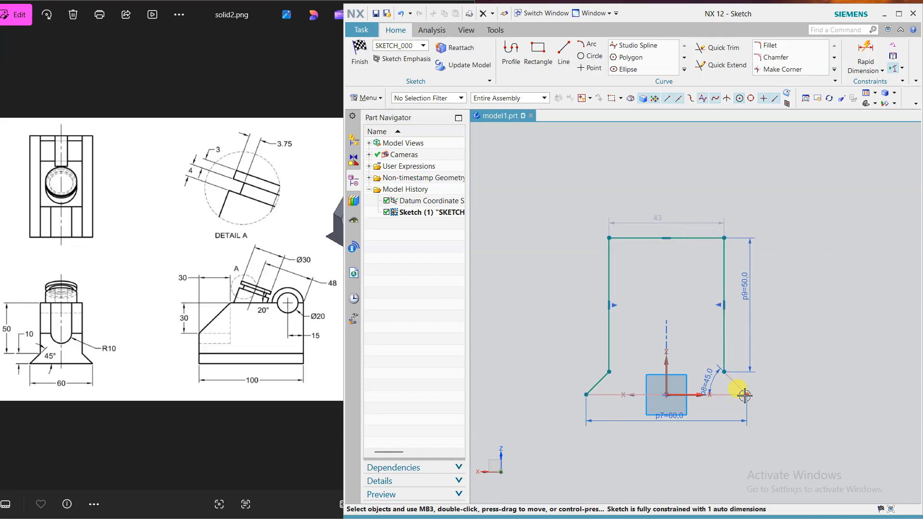
click(851, 57)
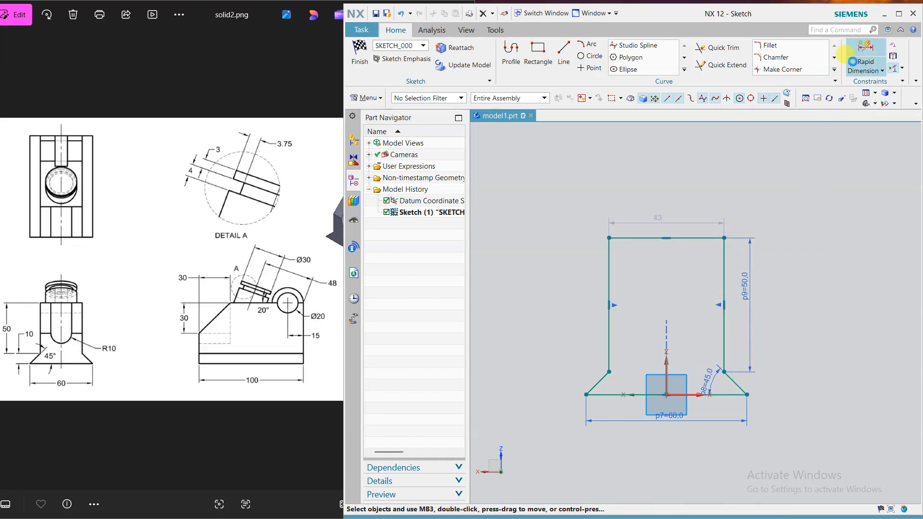
click(744, 388)
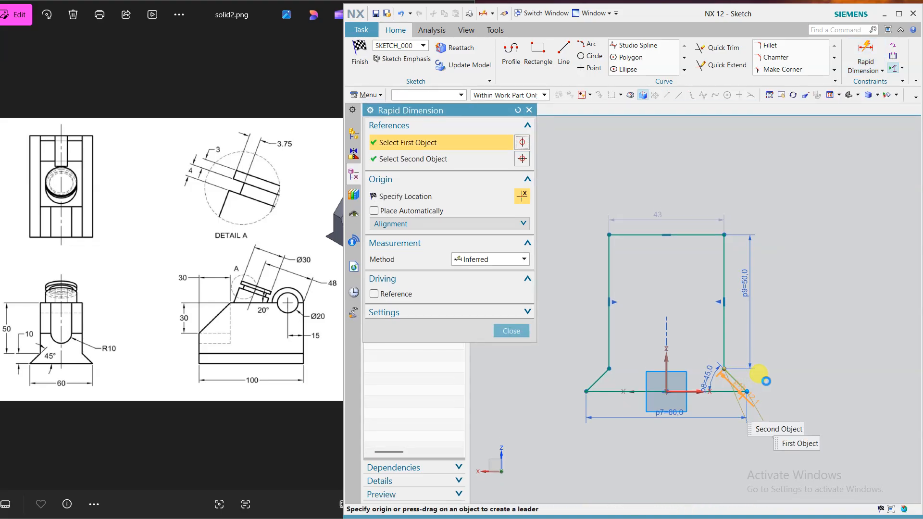
click(809, 378)
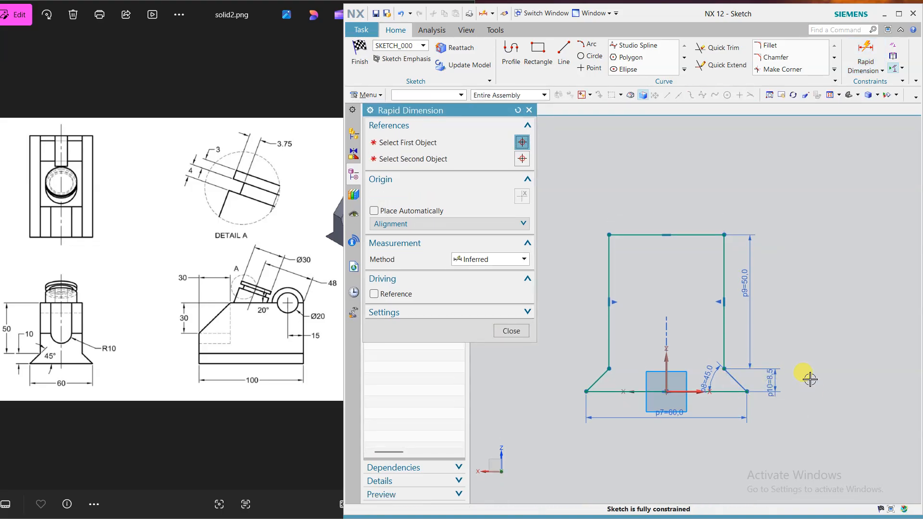
text(10)
key(Return)
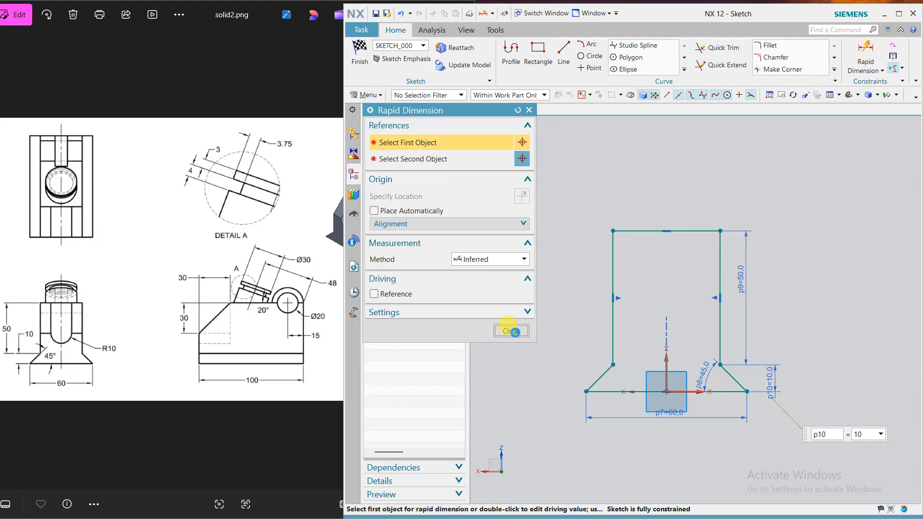
click(512, 331)
click(360, 53)
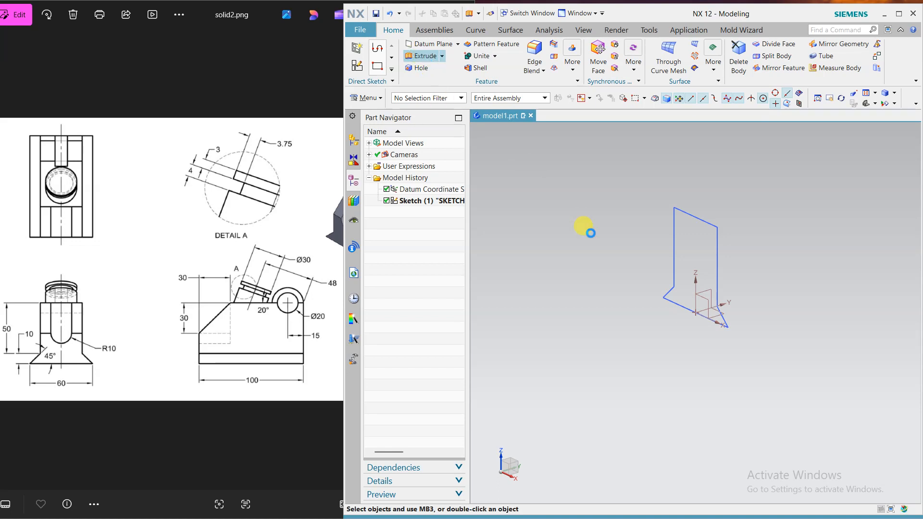
Extrude the flared-base profile symmetrically with a distance of 50 mm as a new solid body
click(674, 225)
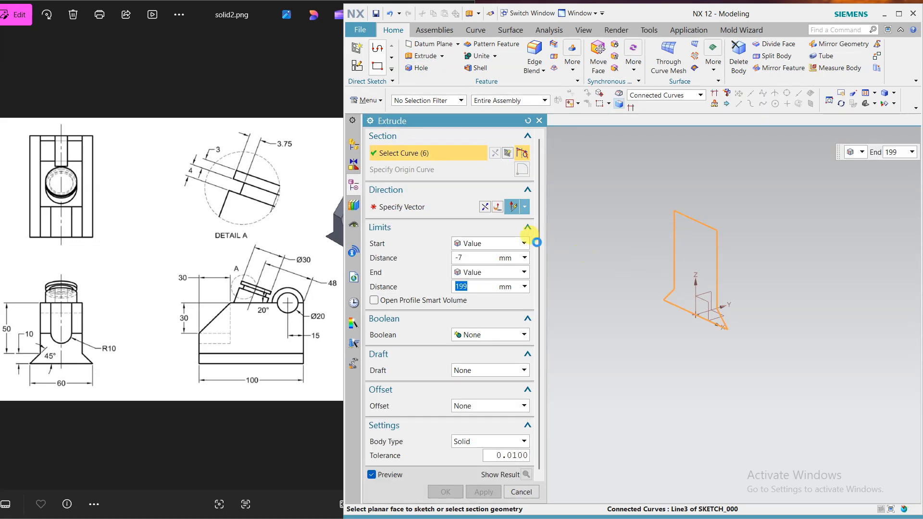
click(478, 244)
click(478, 263)
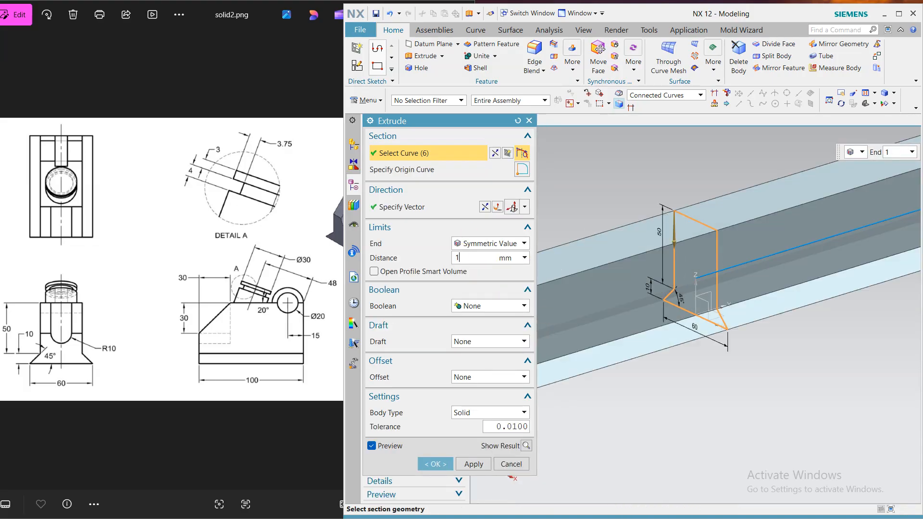
text(100)
key(Return)
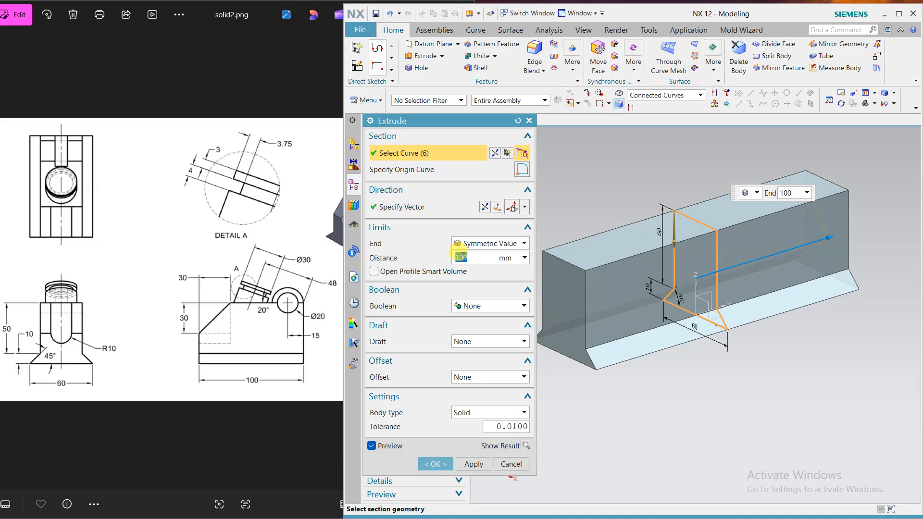
text(50)
key(Return)
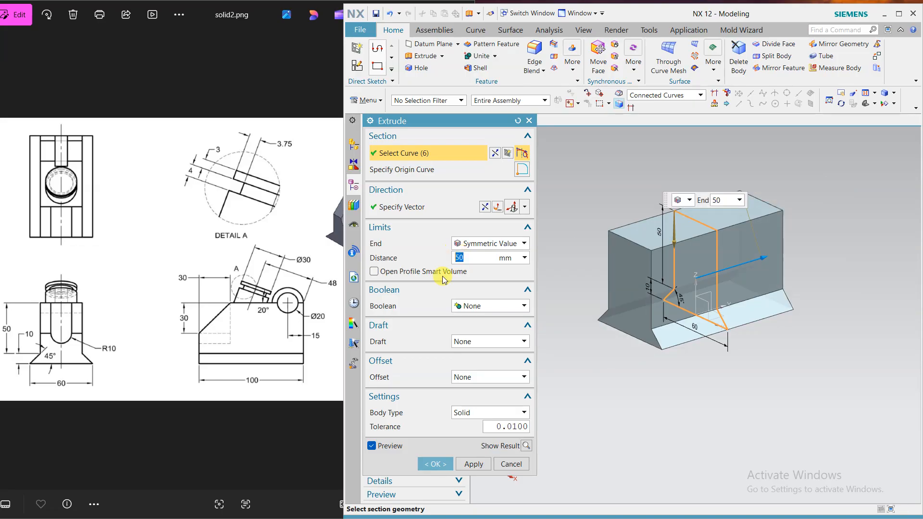
click(442, 464)
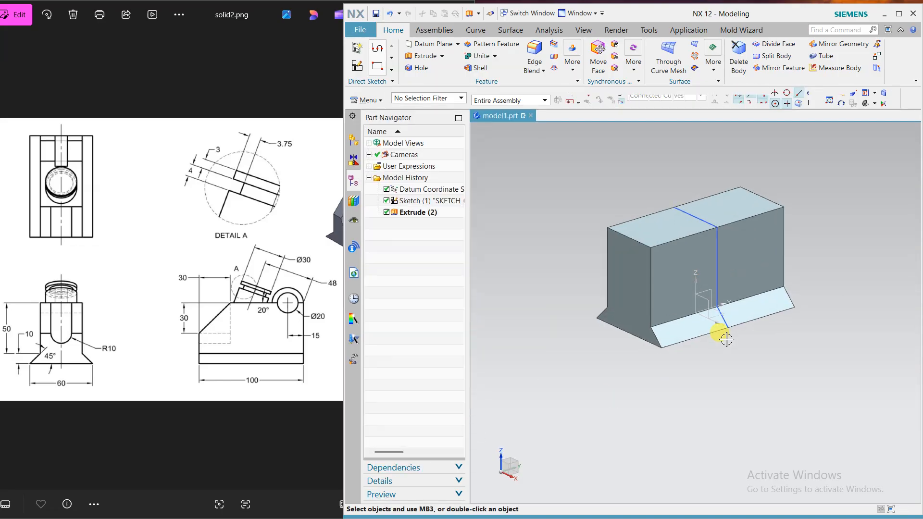
Create a sketch on the block's front end face with the X axis as horizontal reference, leaving the Profile command
scroll(702, 215, up, 3)
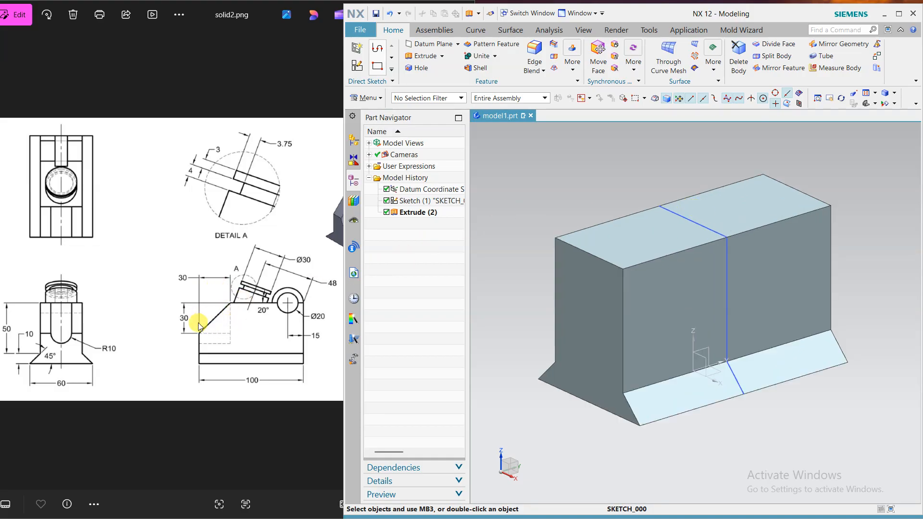
click(360, 70)
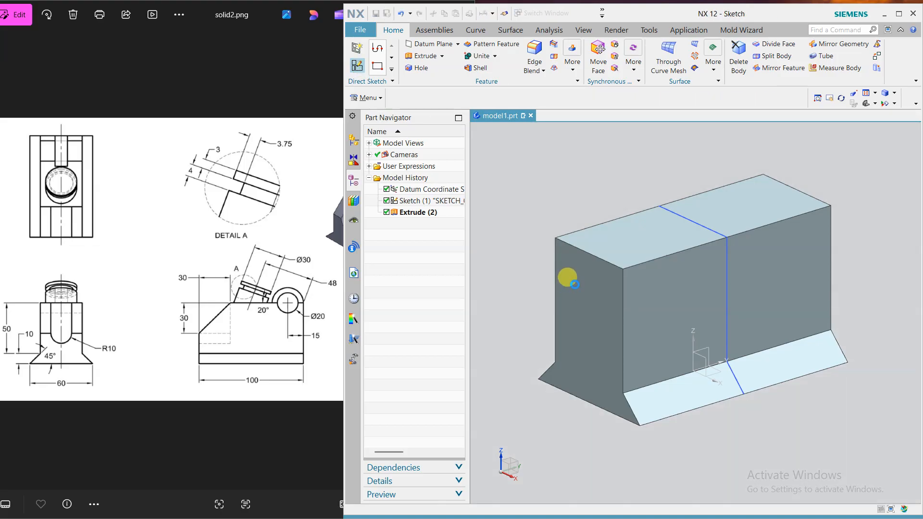
click(573, 295)
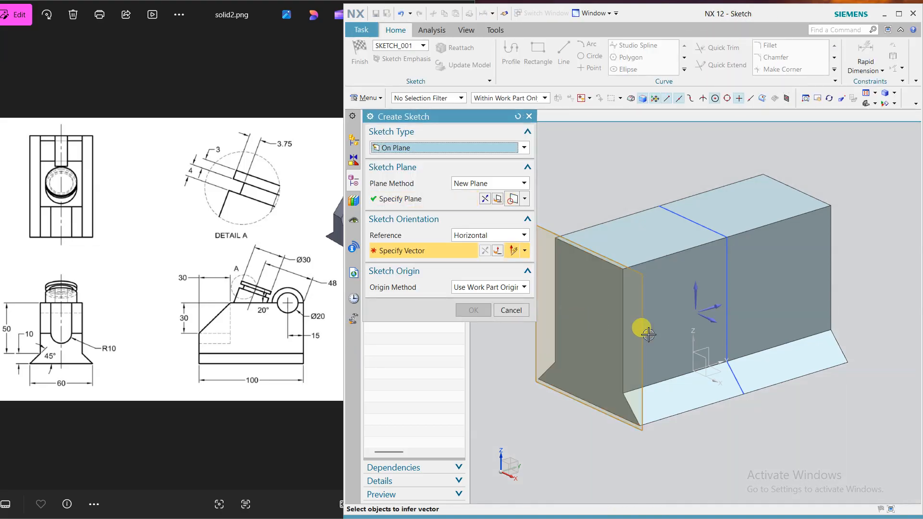
click(708, 318)
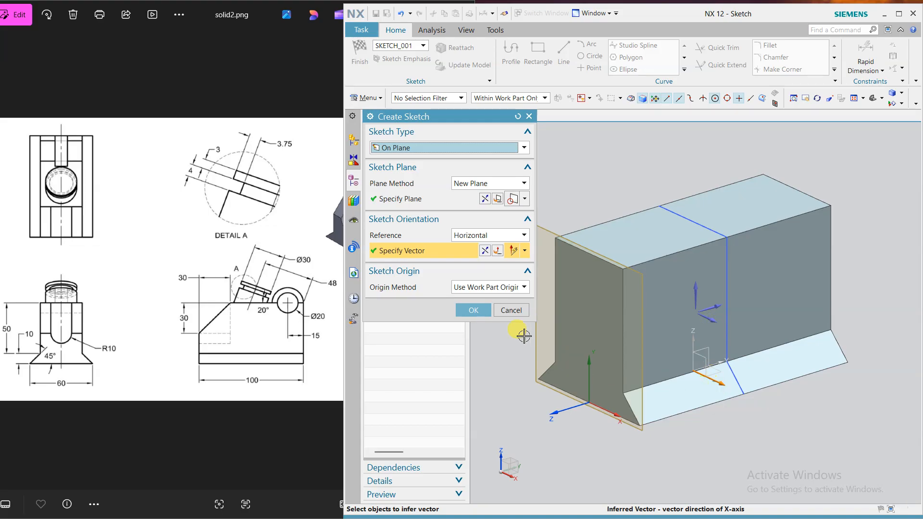
click(472, 310)
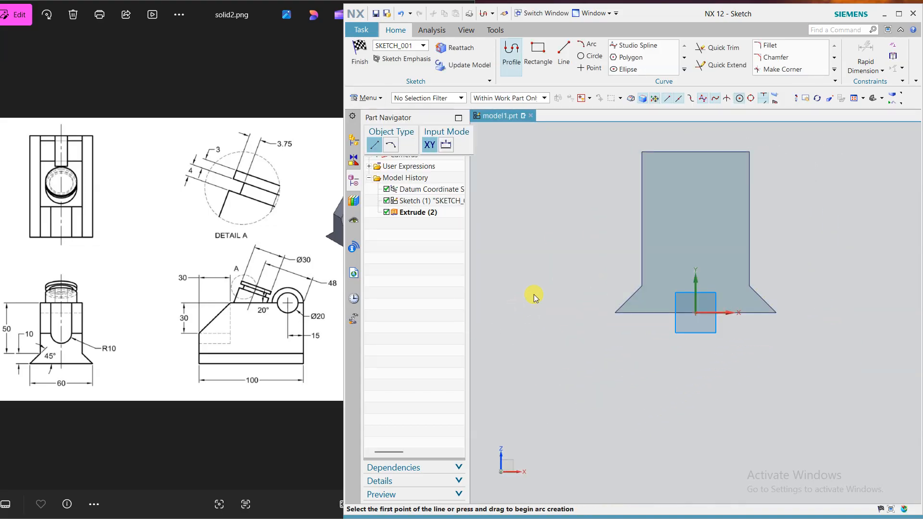
click(511, 68)
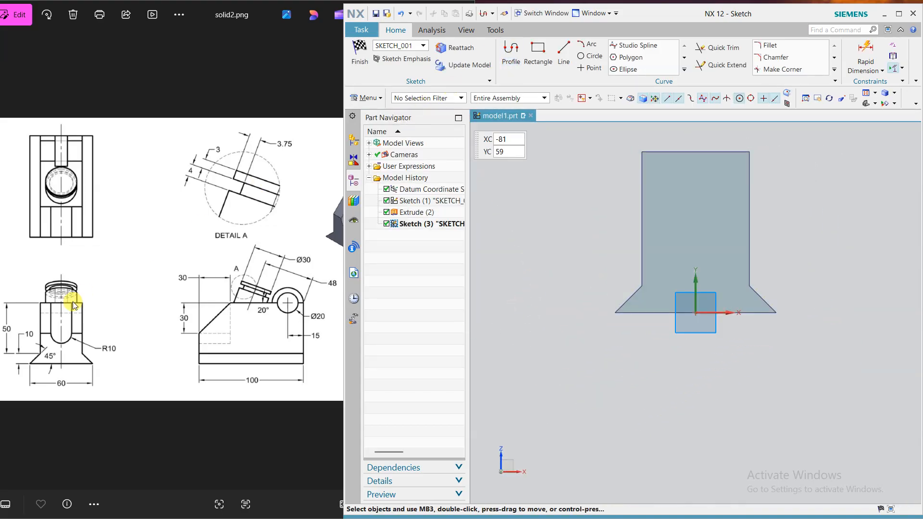
Insert the metric Ball End section from the Reuse Library's 2D Section Library and move its top midpoint onto the face's top edge midpoint
click(352, 195)
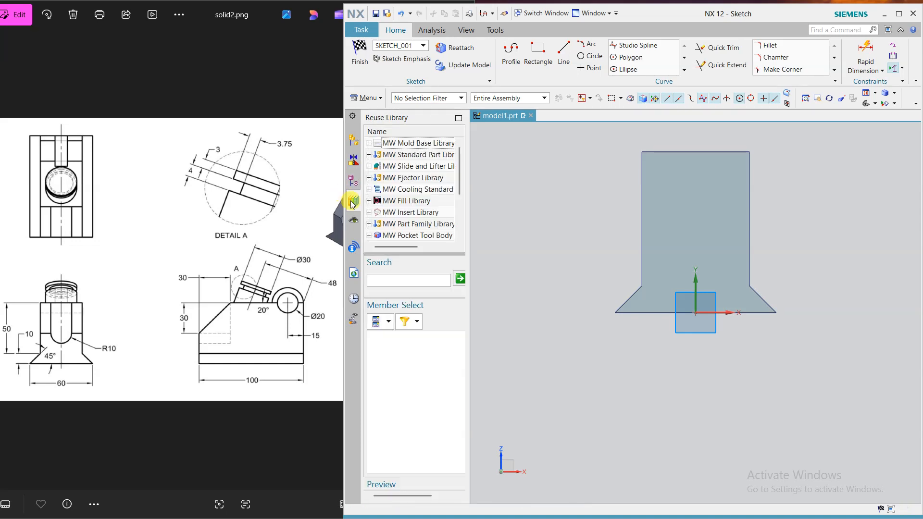
scroll(413, 212, down, 3)
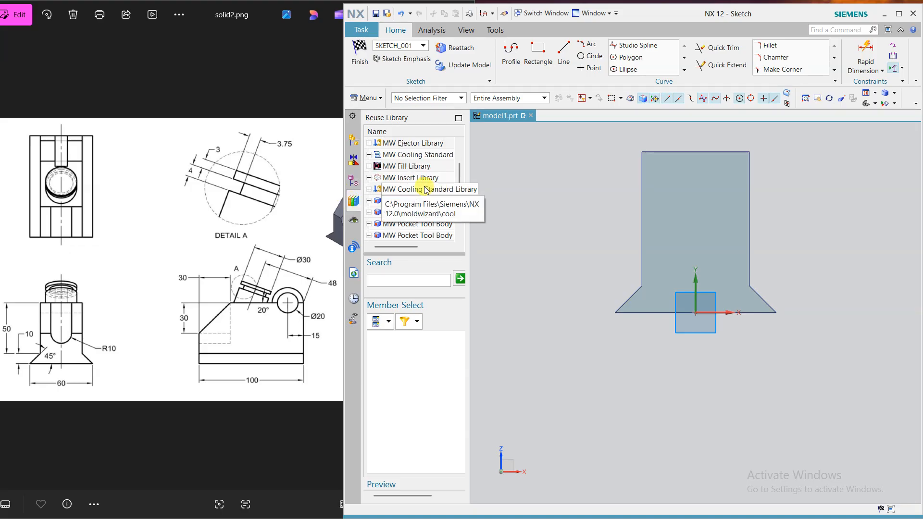
click(401, 200)
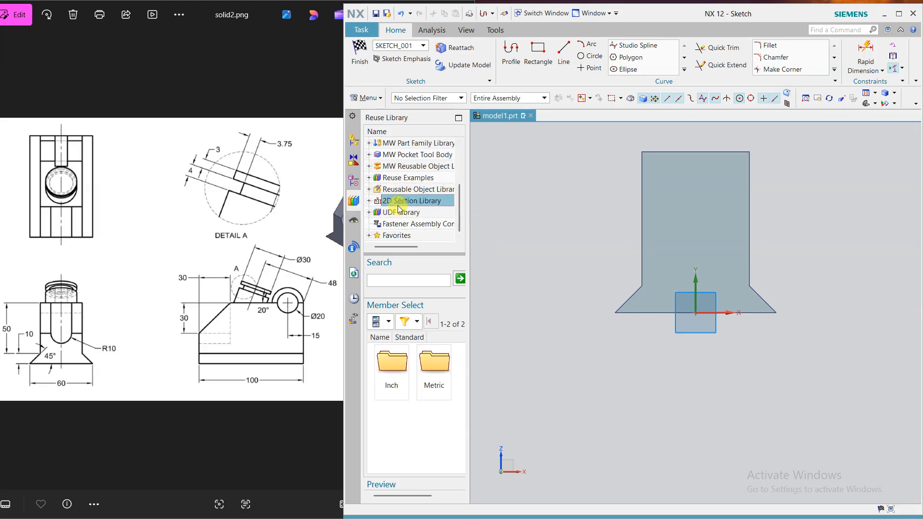
double_click(429, 378)
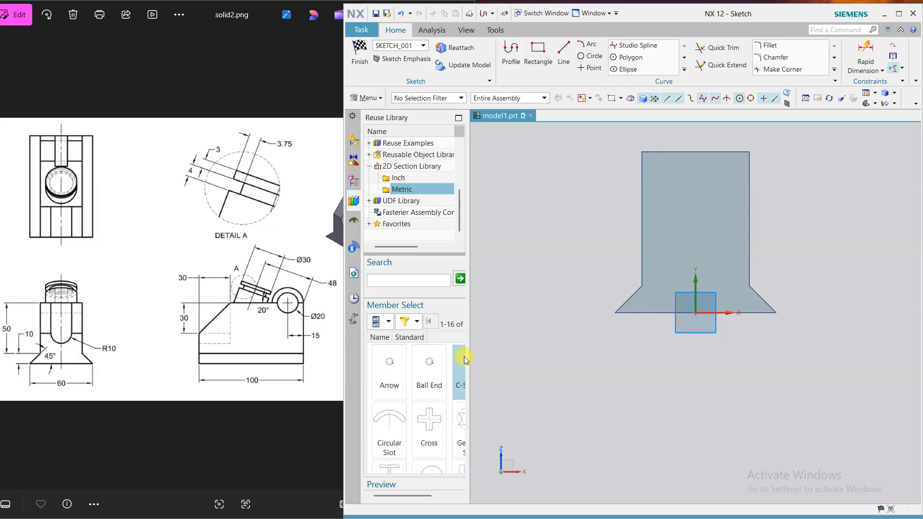
mouse_move(433, 368)
mouse_down()
mouse_move(664, 227)
mouse_move(692, 198)
mouse_move(666, 139)
mouse_up()
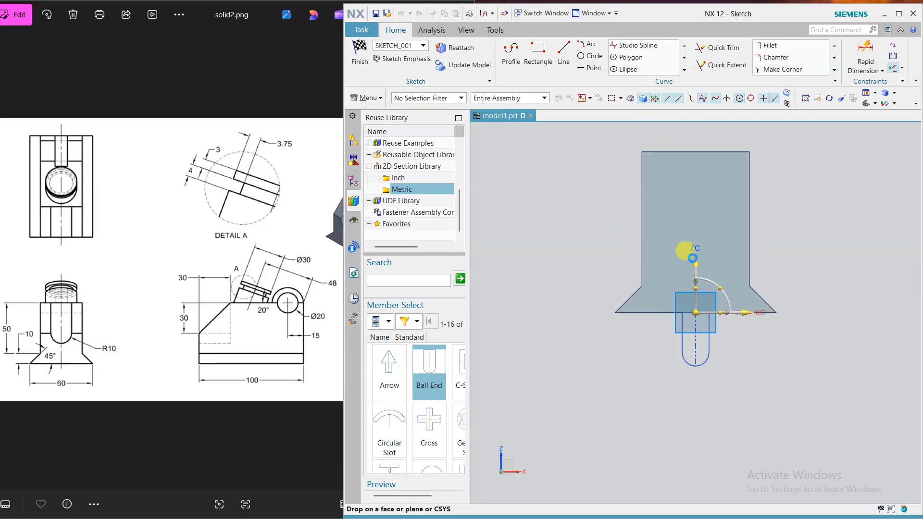
drag(694, 265, 694, 264)
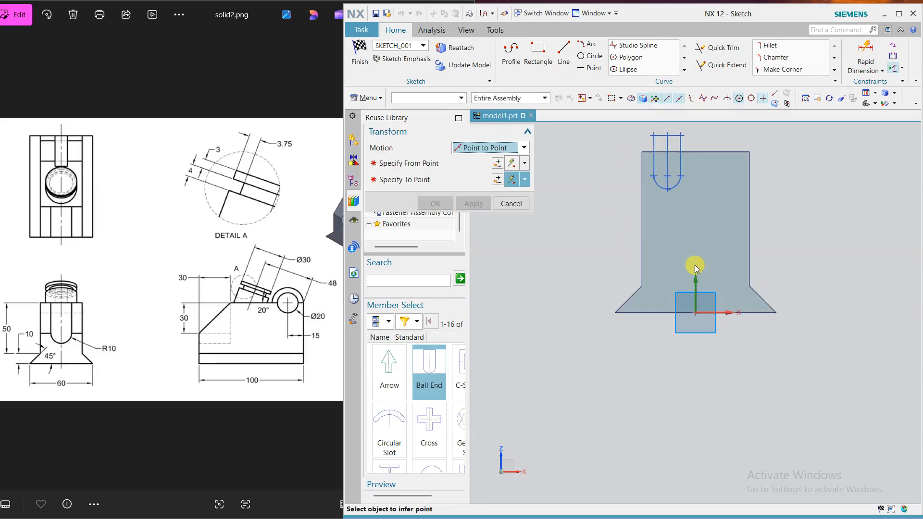
click(667, 136)
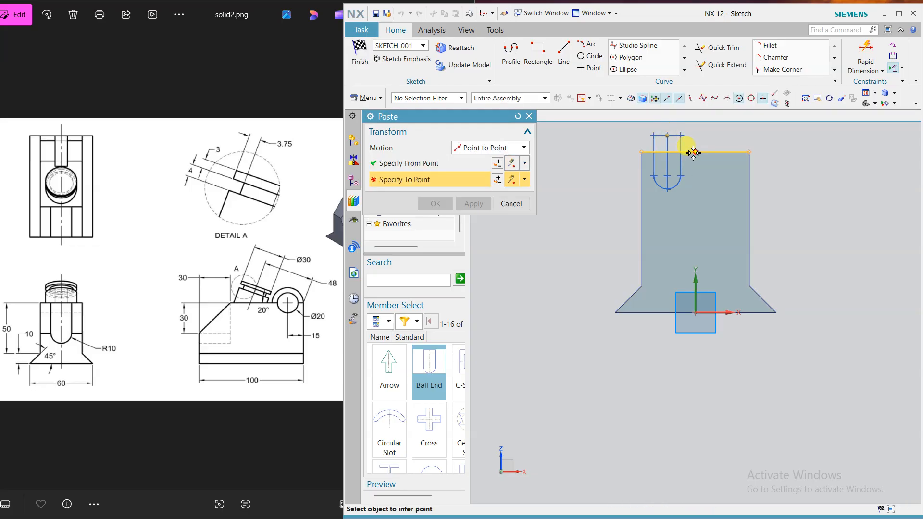
click(693, 152)
middle_click(695, 151)
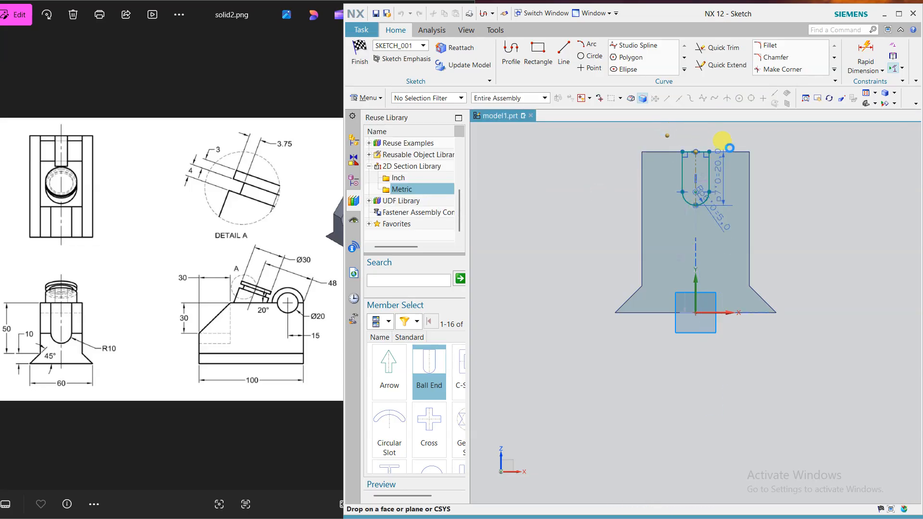
Set the radius of the Ball End section's rounded end to 10 mm and remove the section's overall height dimension
scroll(727, 138, up, 2)
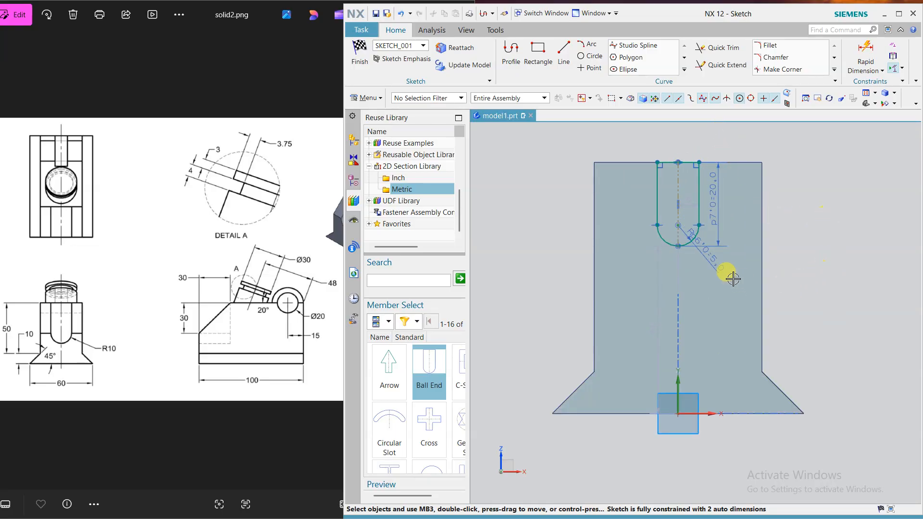
click(829, 258)
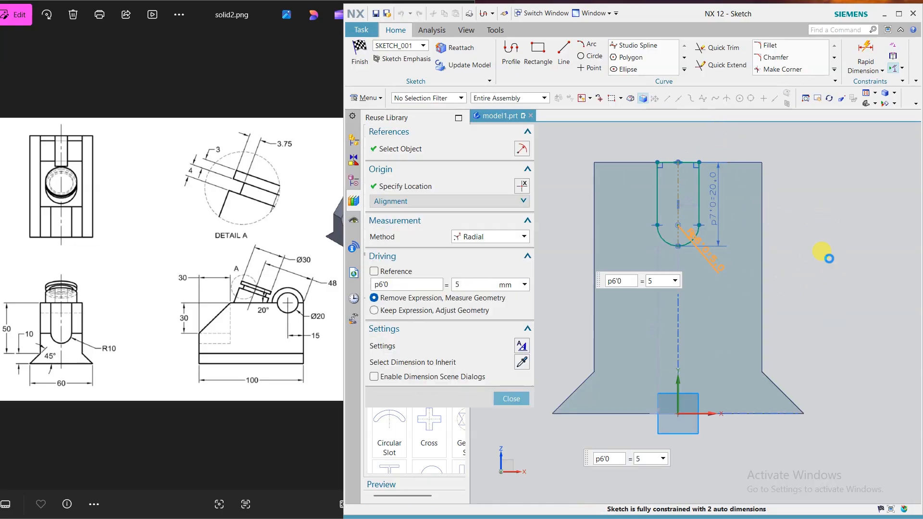
text(10)
key(Return)
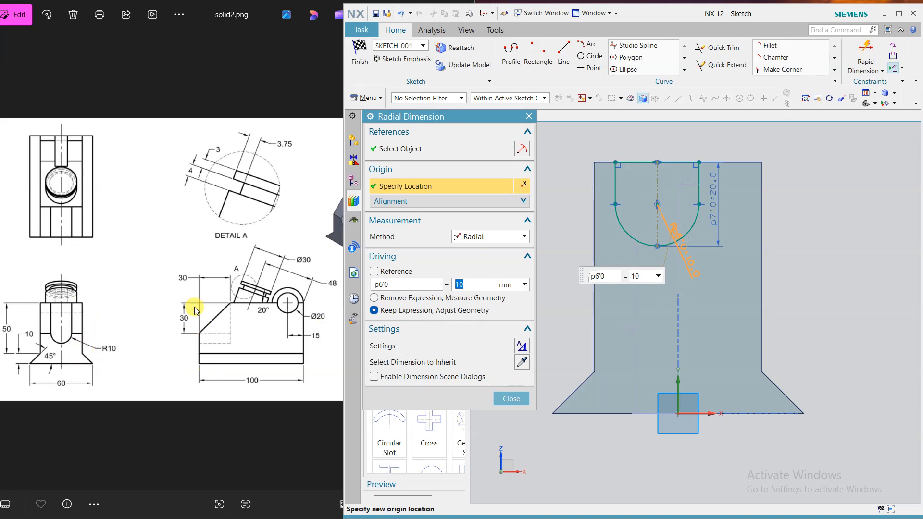
click(511, 398)
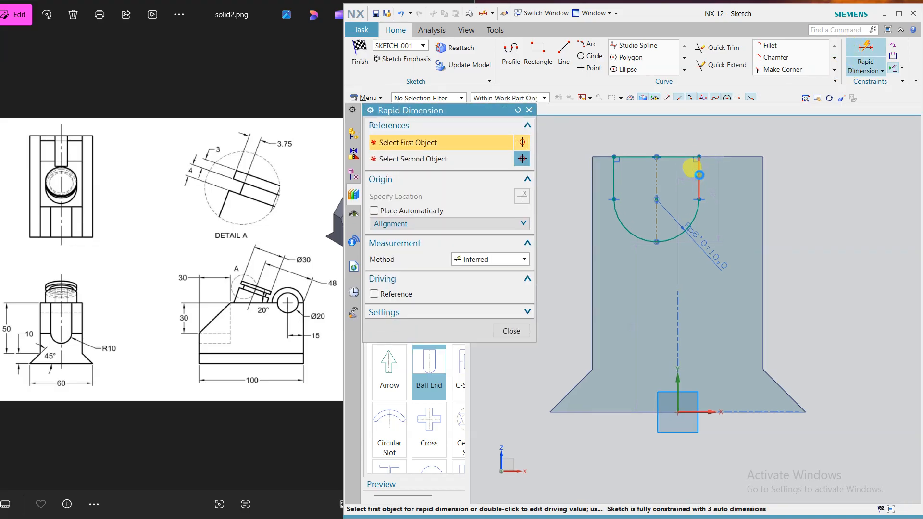
Dimension the vertical length of the Ball End section's right straight side as 30 mm
click(699, 175)
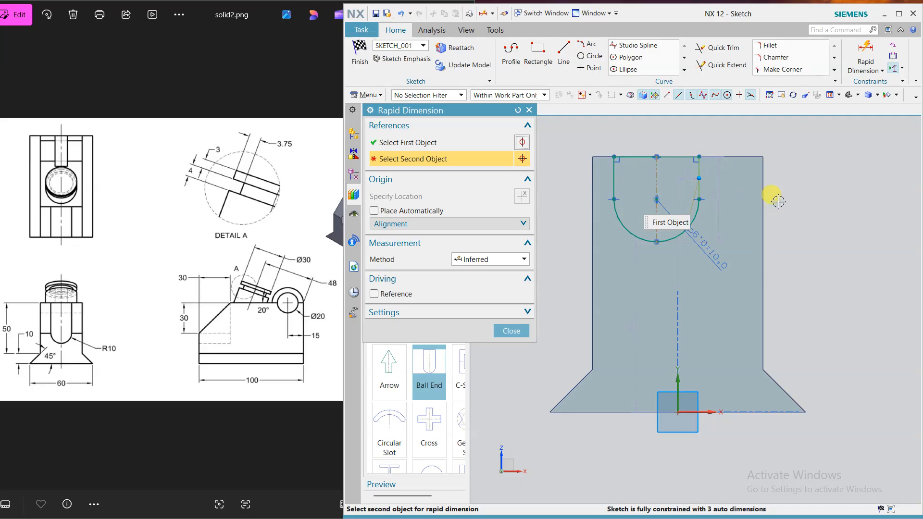
key(Escape)
click(862, 60)
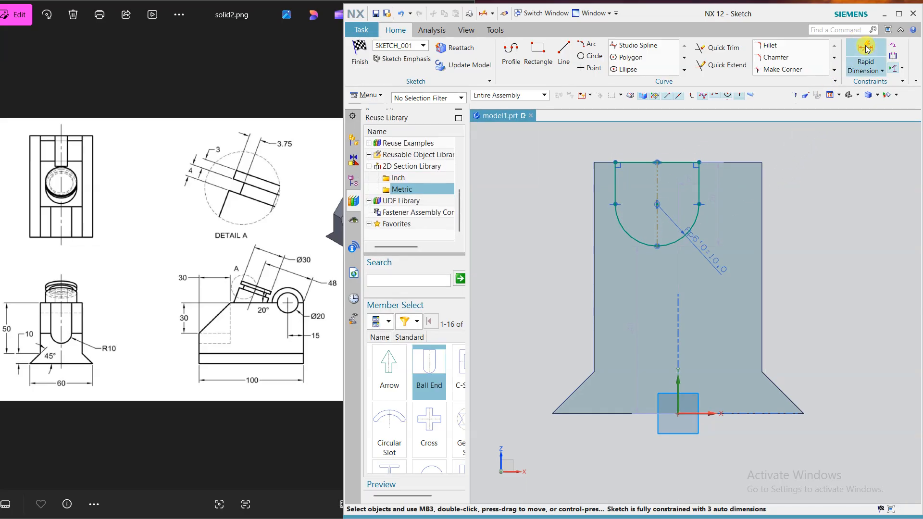
click(698, 160)
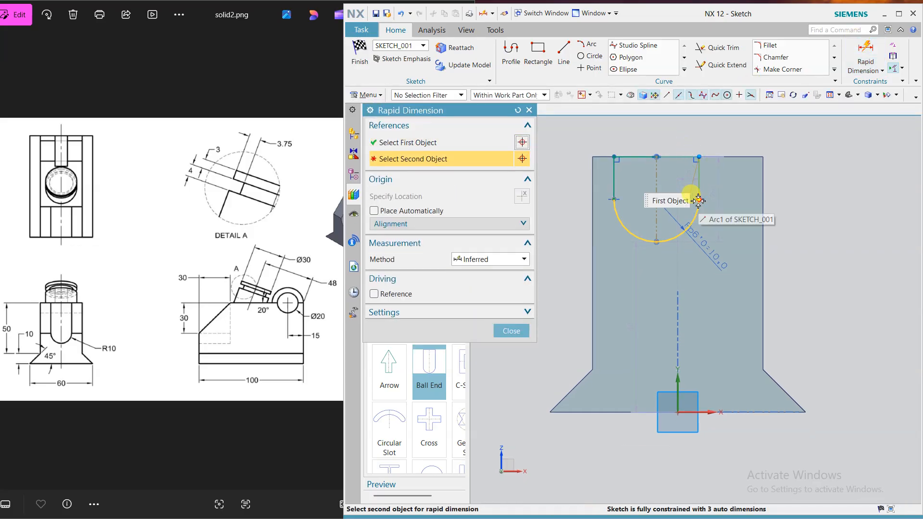
click(700, 199)
click(784, 178)
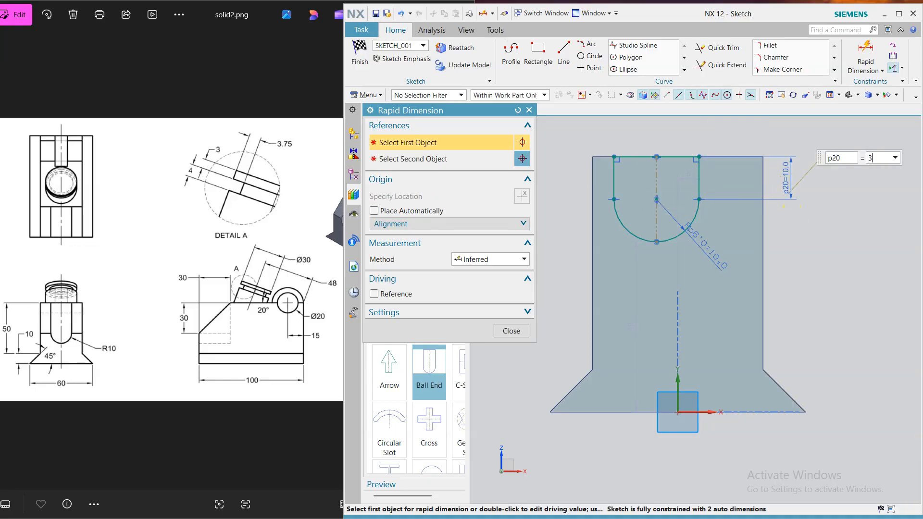
key(Return)
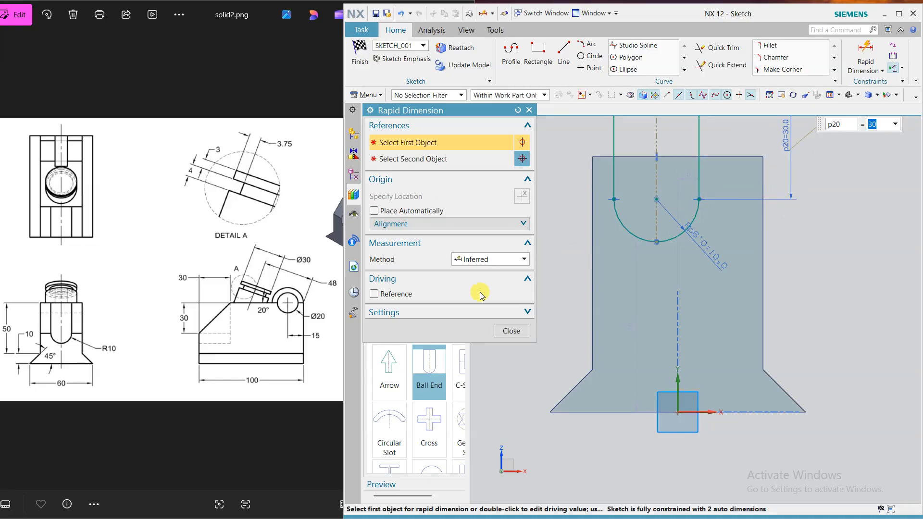
click(518, 329)
scroll(542, 359, up, 2)
scroll(542, 359, down, 4)
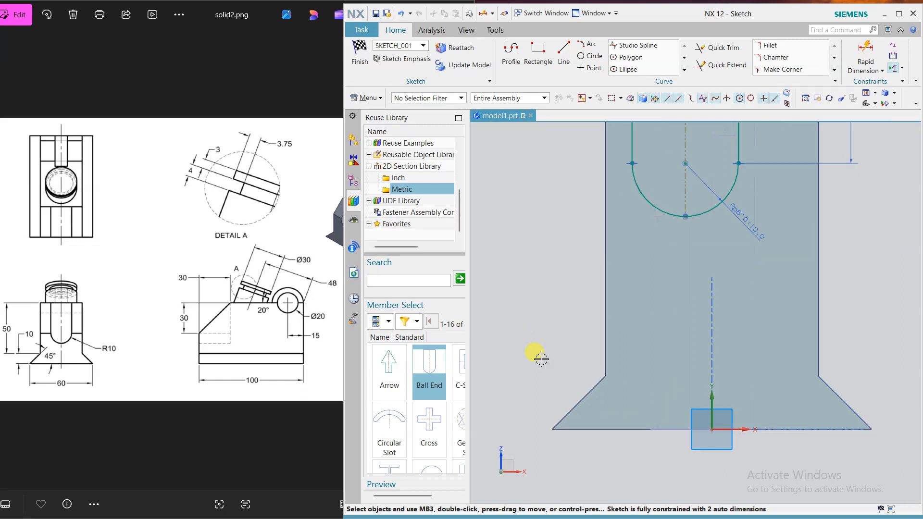
Constrain the midpoint of the slot's top line to the midpoint of the block face's top edge and finish the sketch
click(617, 177)
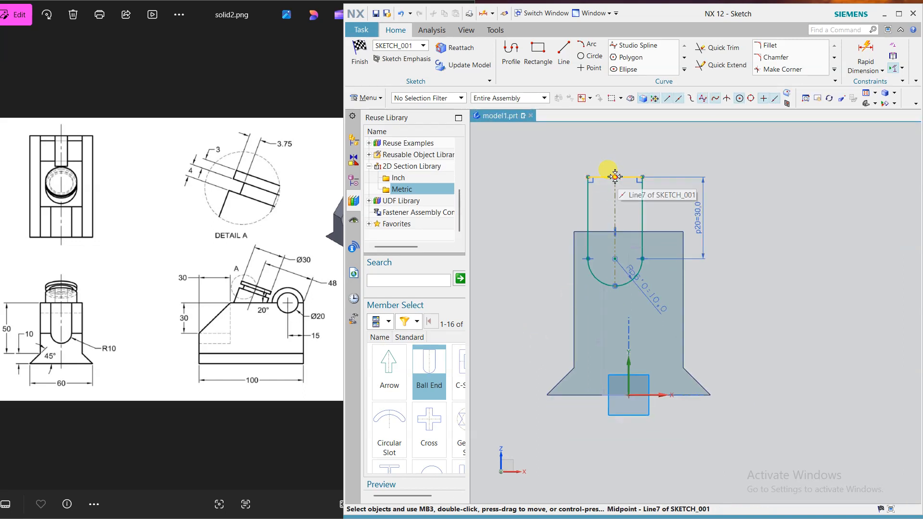
click(630, 230)
click(646, 214)
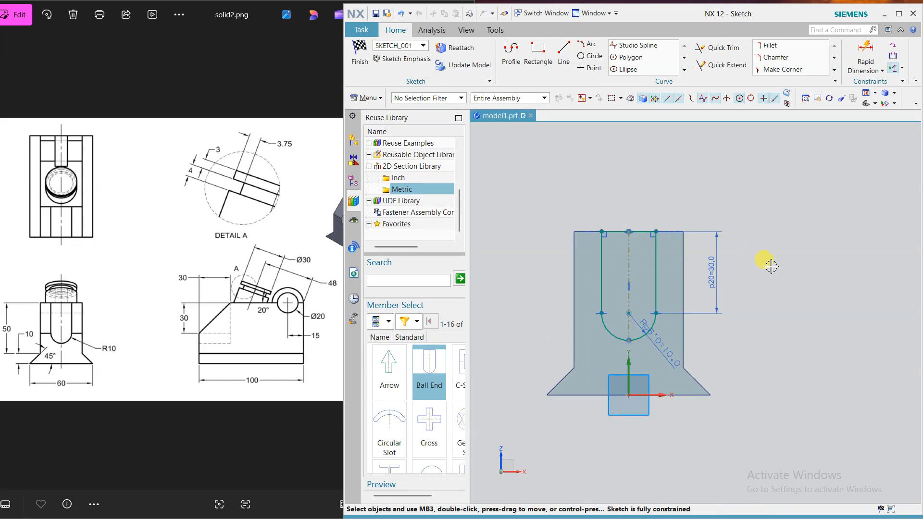
click(360, 53)
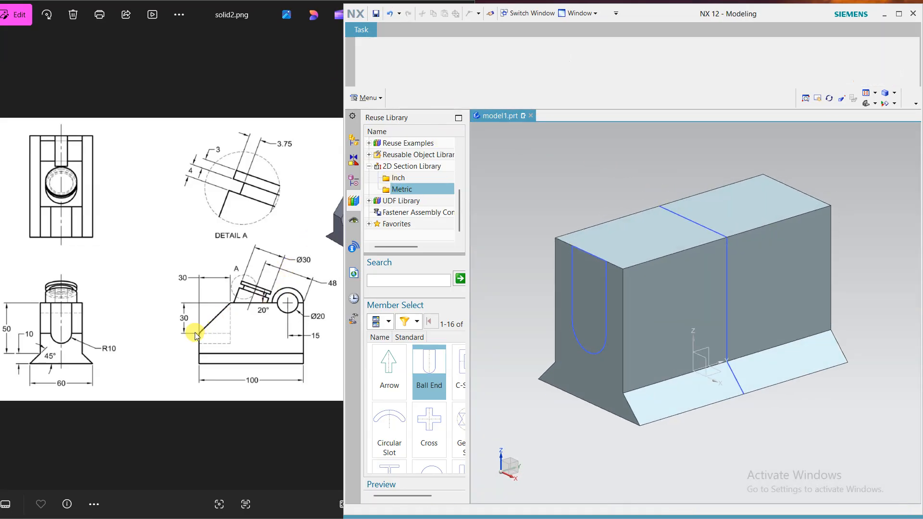
Chamfer the block's top front edge with a symmetric cross section and a distance of 30 mm
click(426, 56)
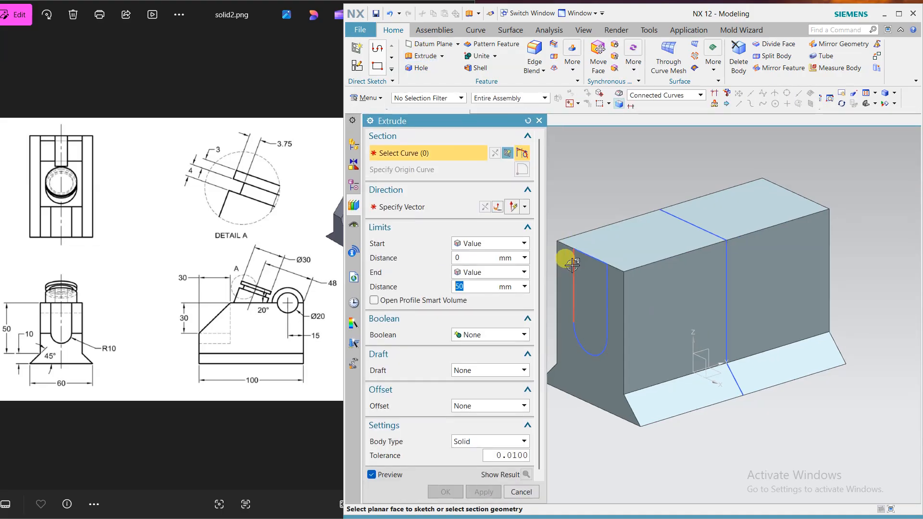
click(519, 493)
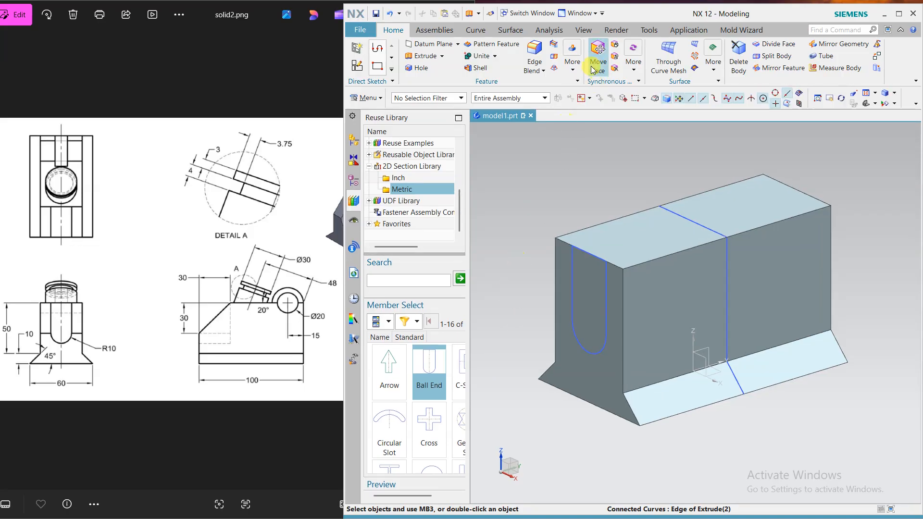
click(552, 57)
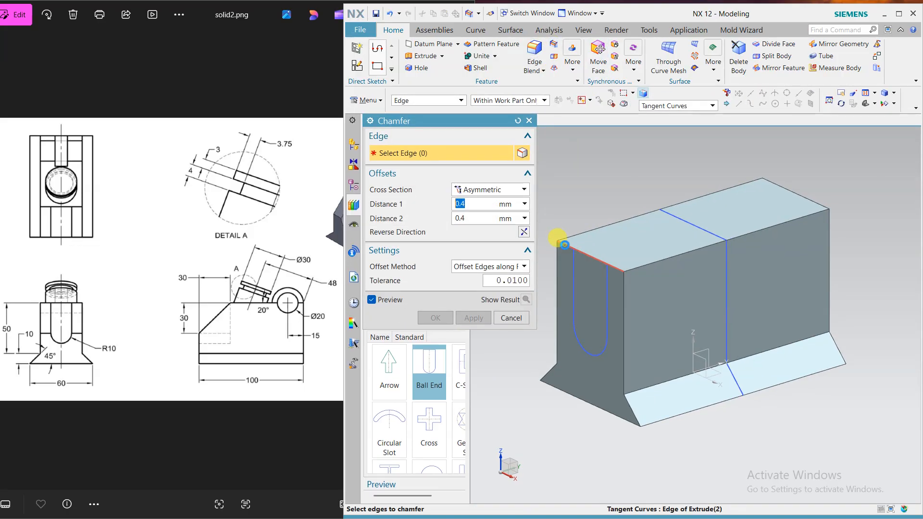
click(563, 243)
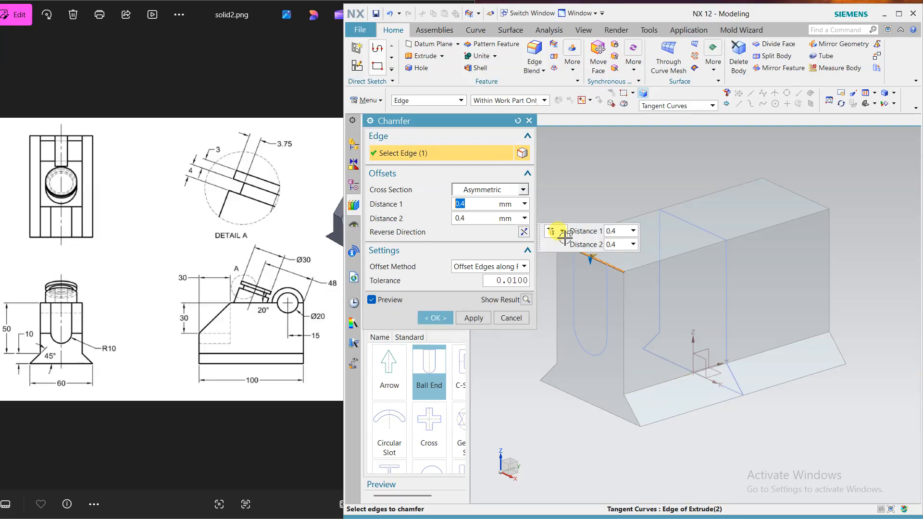
click(488, 191)
click(480, 200)
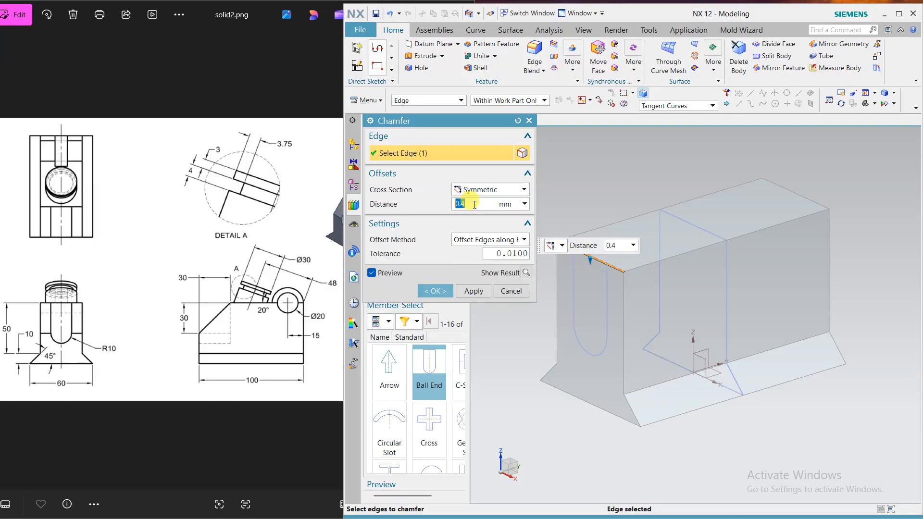
text(30)
double_click(474, 204)
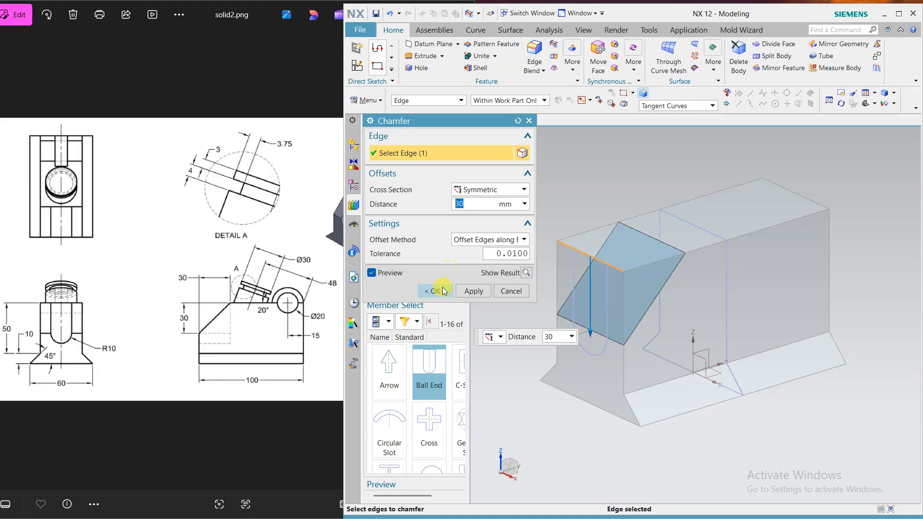
click(435, 291)
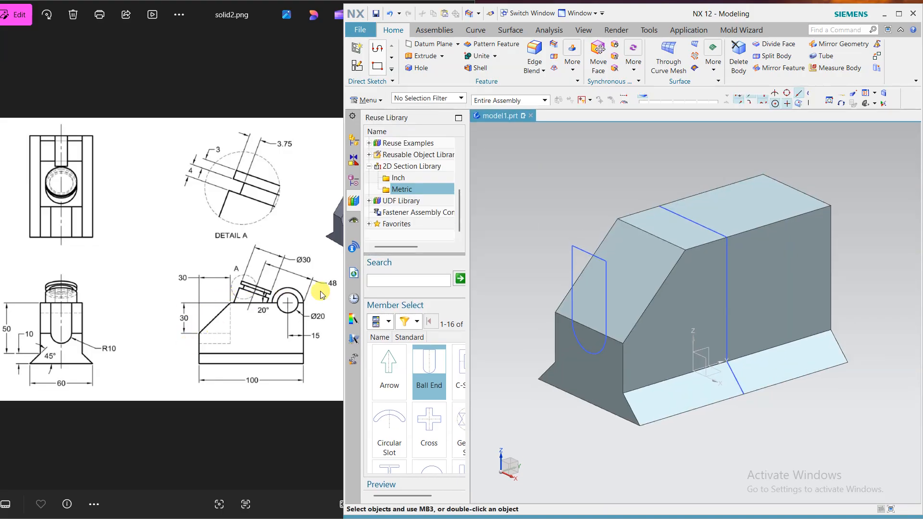
Extrude the round-ended slot sketch 30 mm into the block with Boolean Subtract, and hide the slot sketch
click(413, 57)
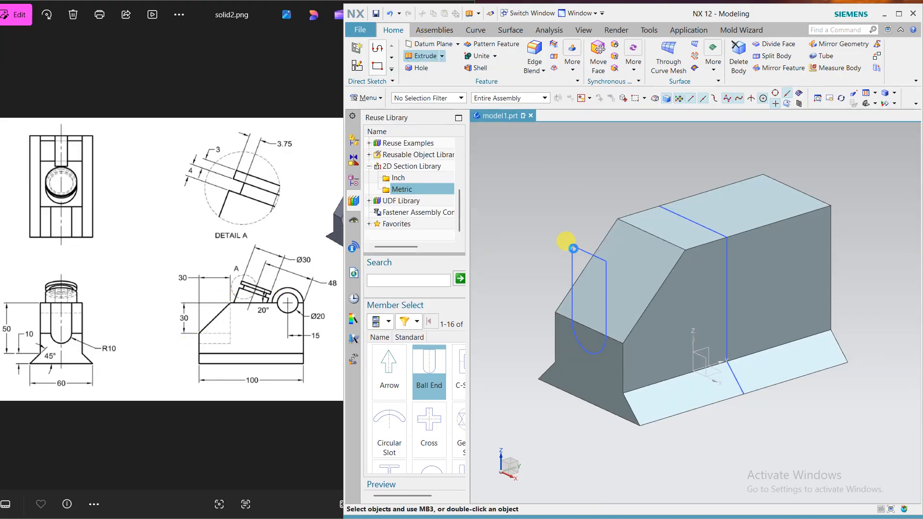
click(577, 248)
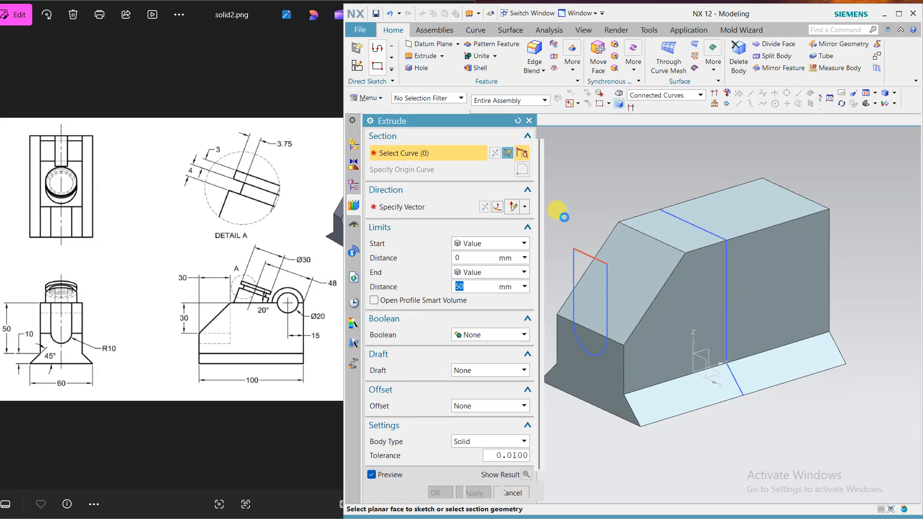
click(482, 206)
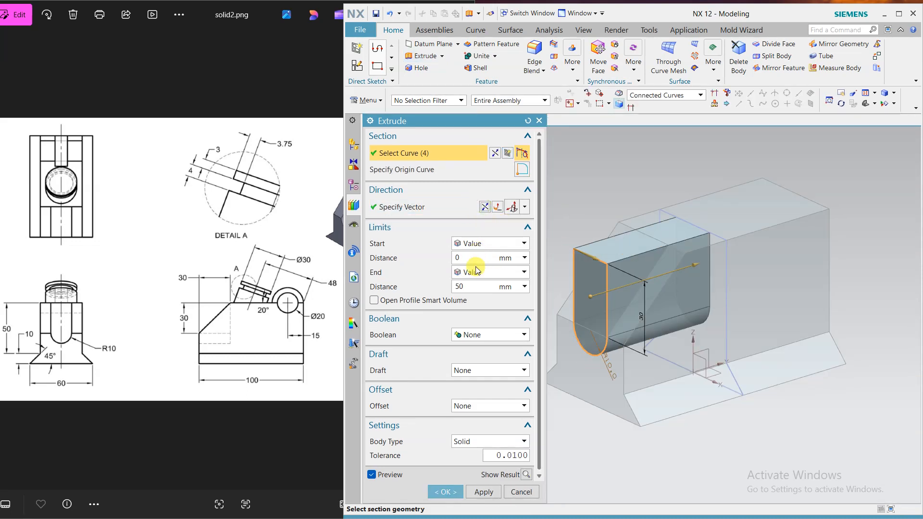
click(472, 286)
key(Return)
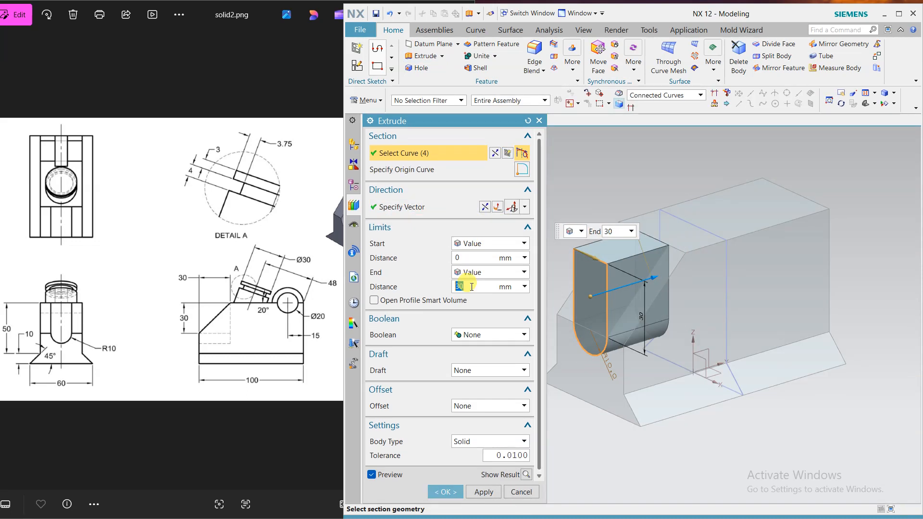
click(481, 334)
click(473, 370)
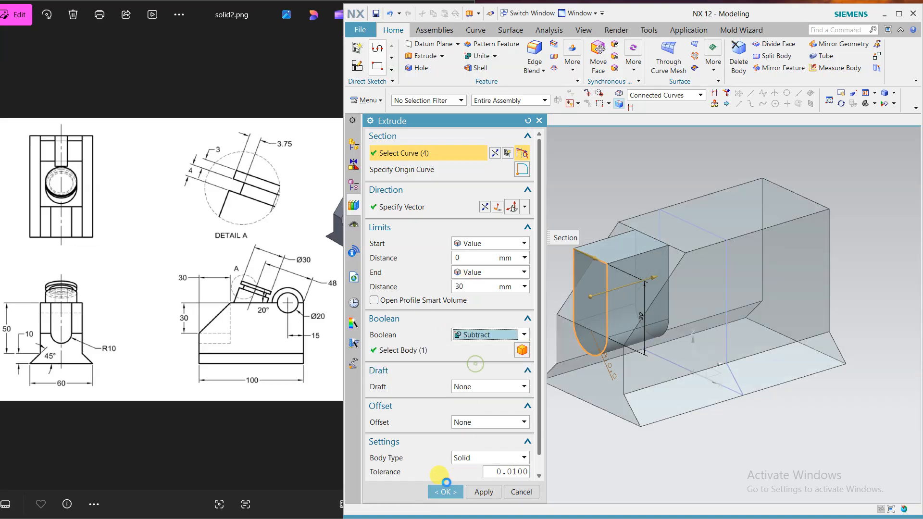
click(446, 491)
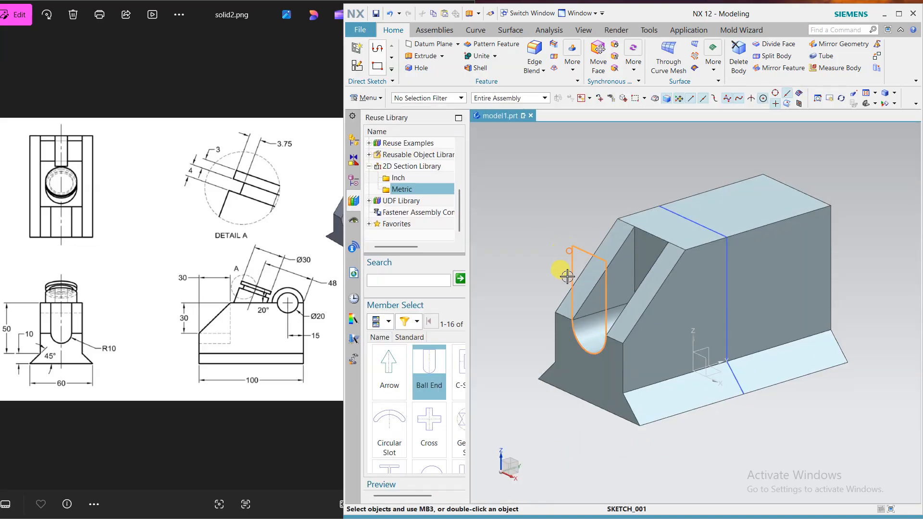
mouse_move(801, 420)
middle_down()
mouse_move(811, 406)
mouse_move(807, 413)
middle_up()
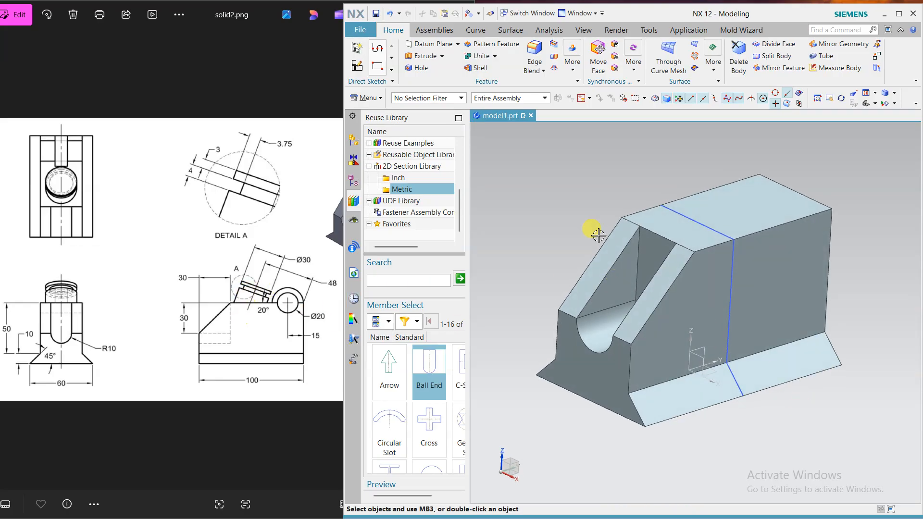
Create a sketch on the datum coordinate system's YZ plane with the Y axis as horizontal reference
click(356, 67)
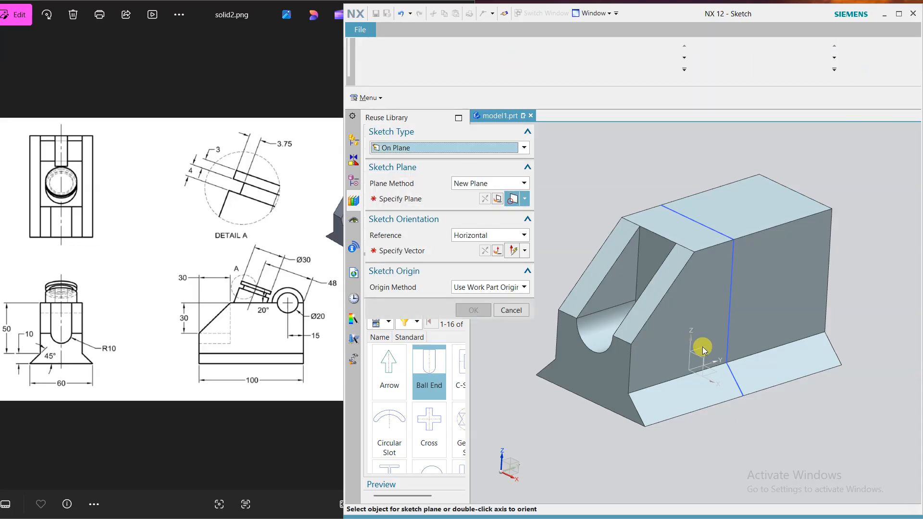
click(702, 348)
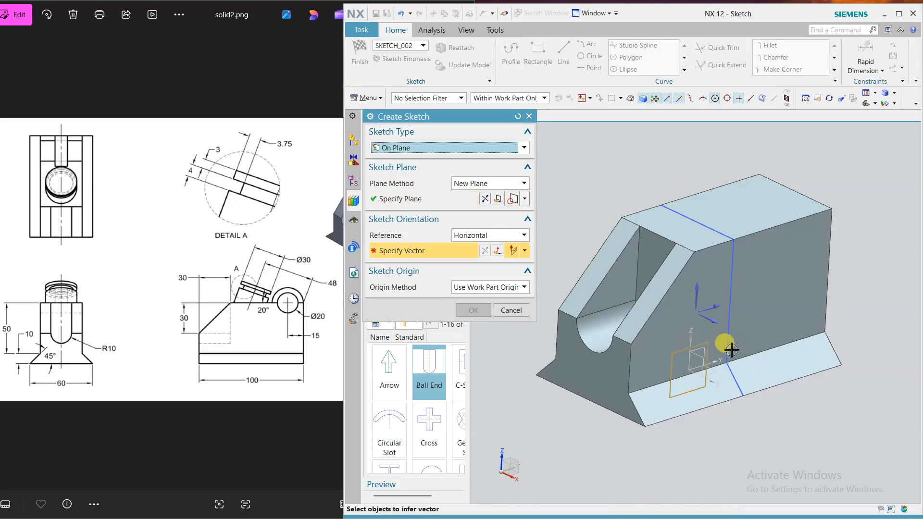
click(709, 300)
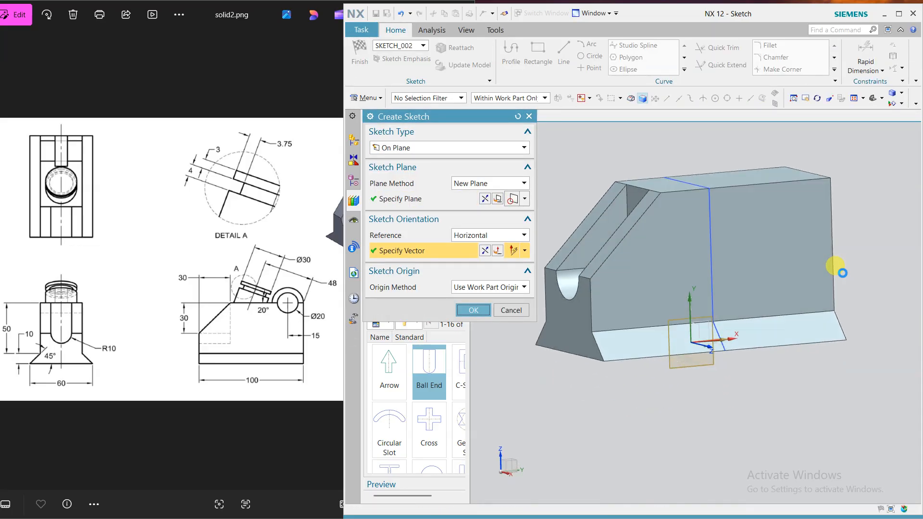
Draw a slanted profile line about 29 mm long from the block's top edge, a perpendicular line about 10.3 mm long, and a small stepped notch
shift+middle_drag(709, 148, 653, 284)
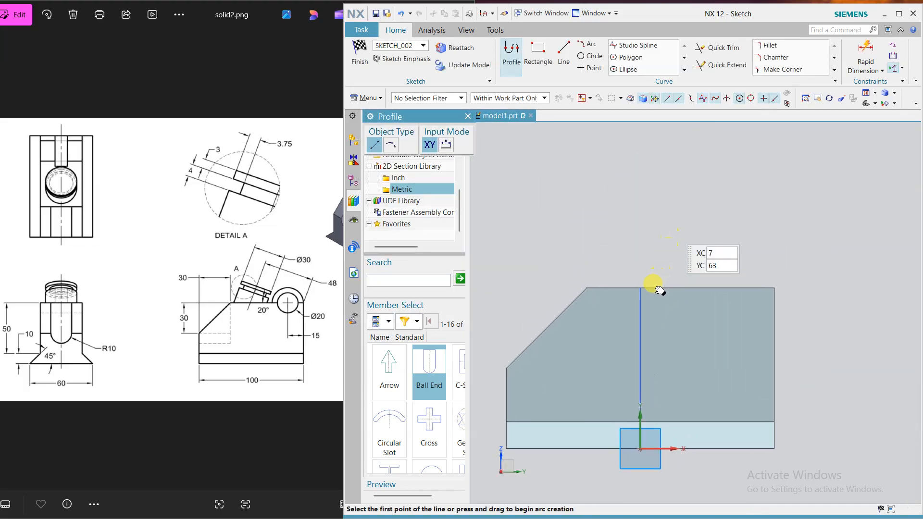
scroll(649, 290, up, 3)
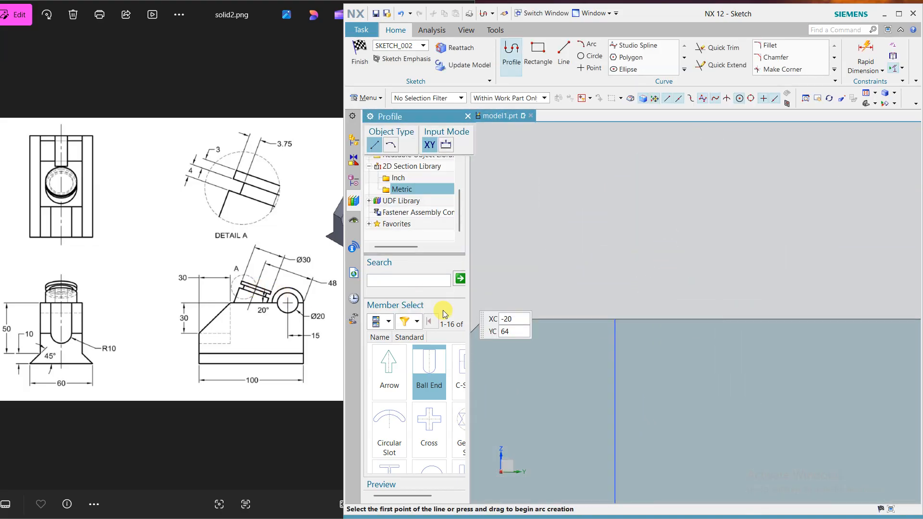
click(606, 319)
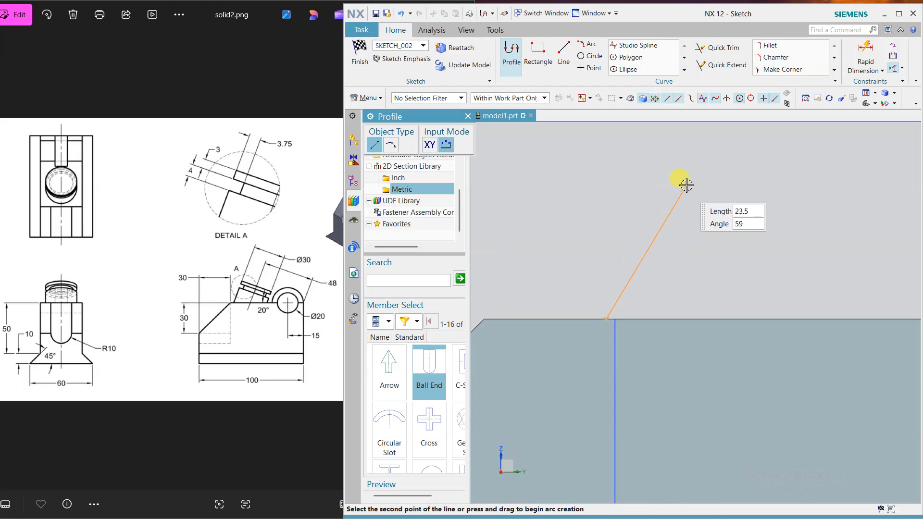
click(692, 151)
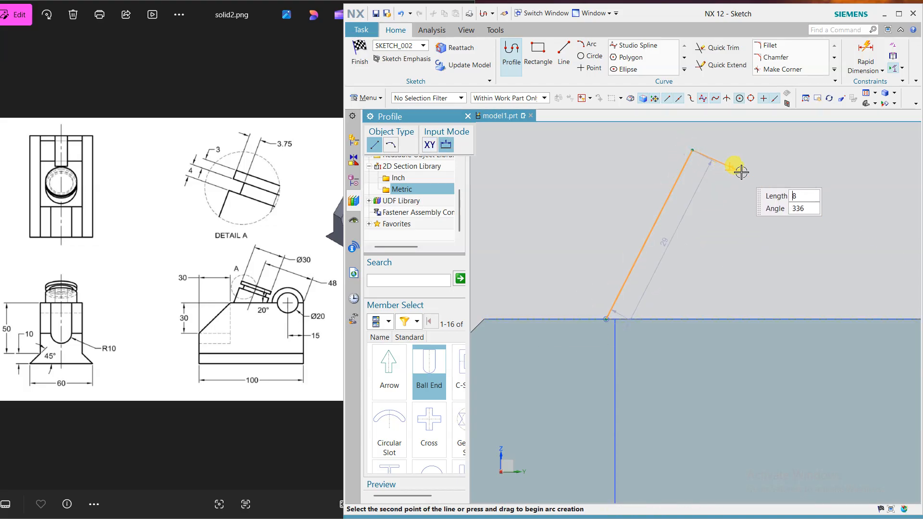
click(747, 203)
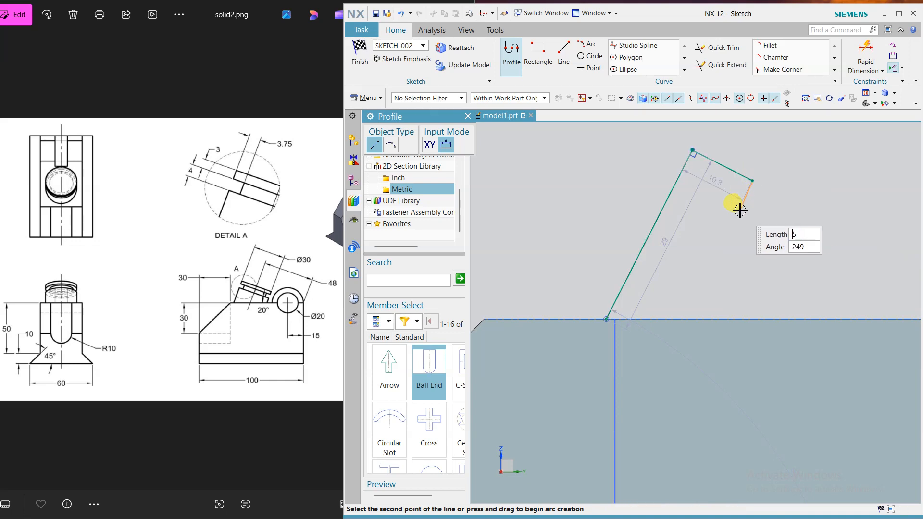
click(740, 203)
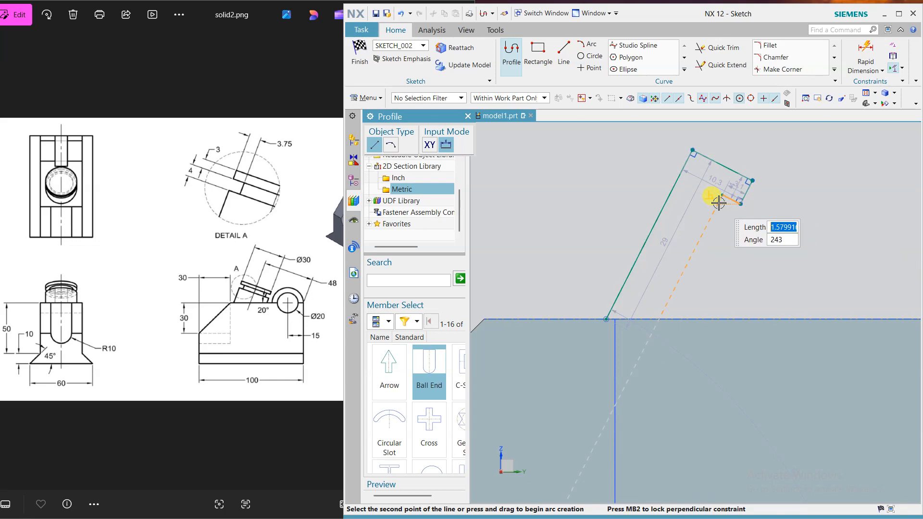
click(722, 205)
click(734, 214)
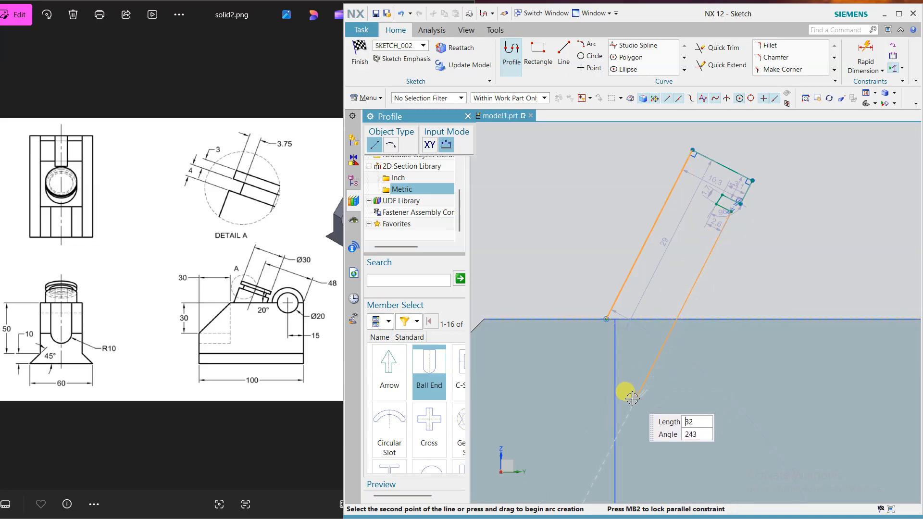
Close the profile with a long parallel side running down into the block and a vertical line back to the start point, leaving the Profile command
click(598, 450)
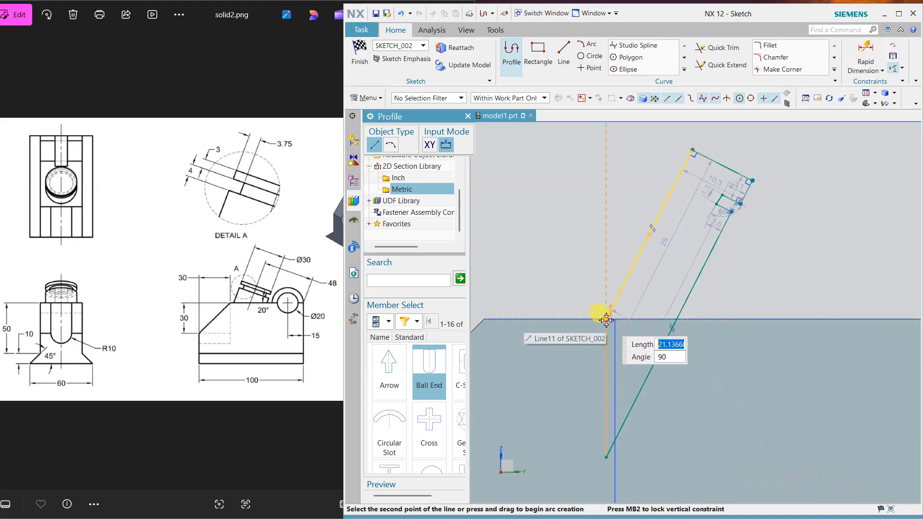
right_click(586, 207)
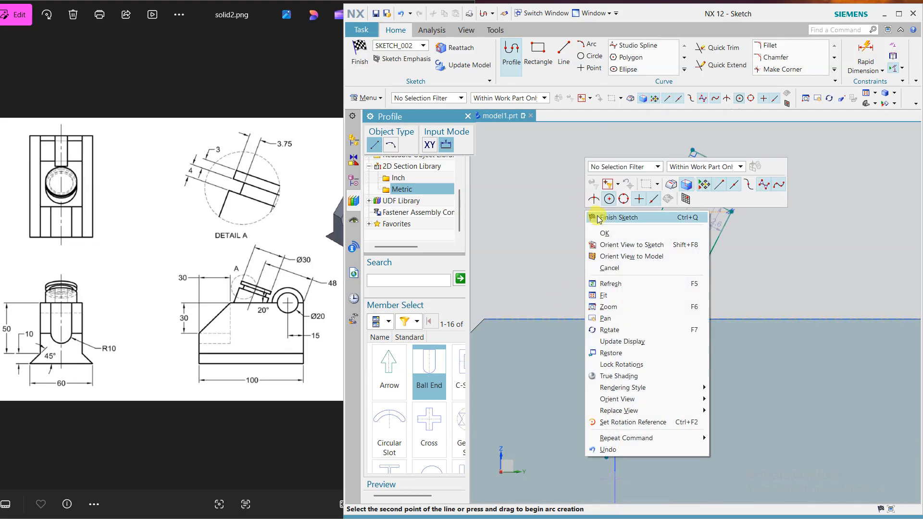
click(605, 233)
scroll(752, 149, down, 1)
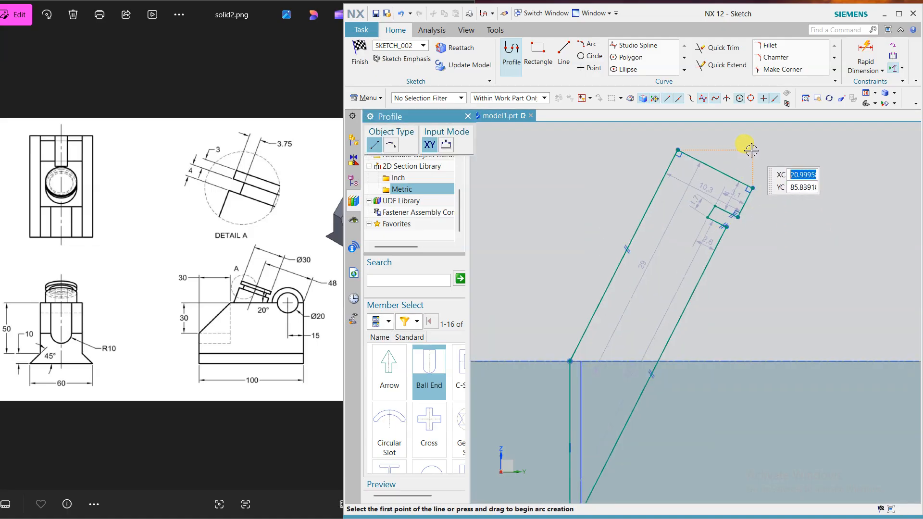
key(Escape)
Constrain the midpoint of the profile's short outer end line to lie in line with the long parallel side
scroll(765, 214, down, 1)
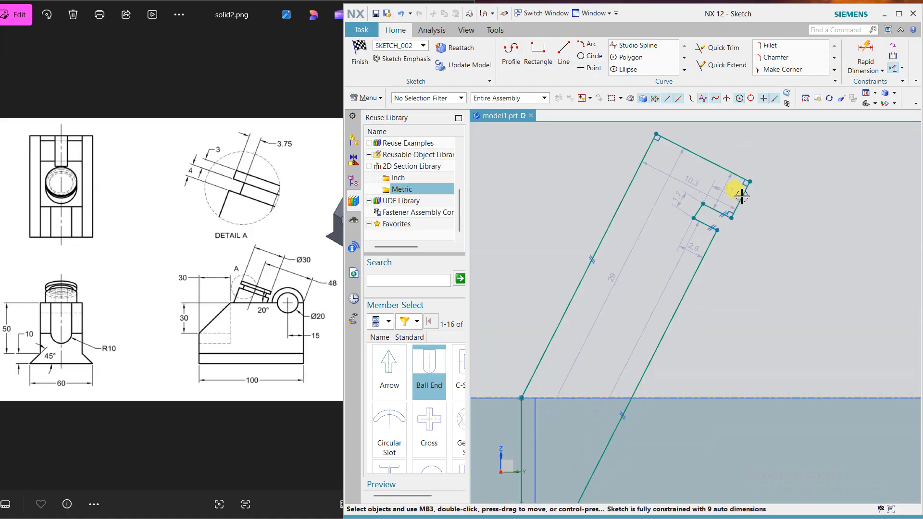
click(740, 196)
click(701, 258)
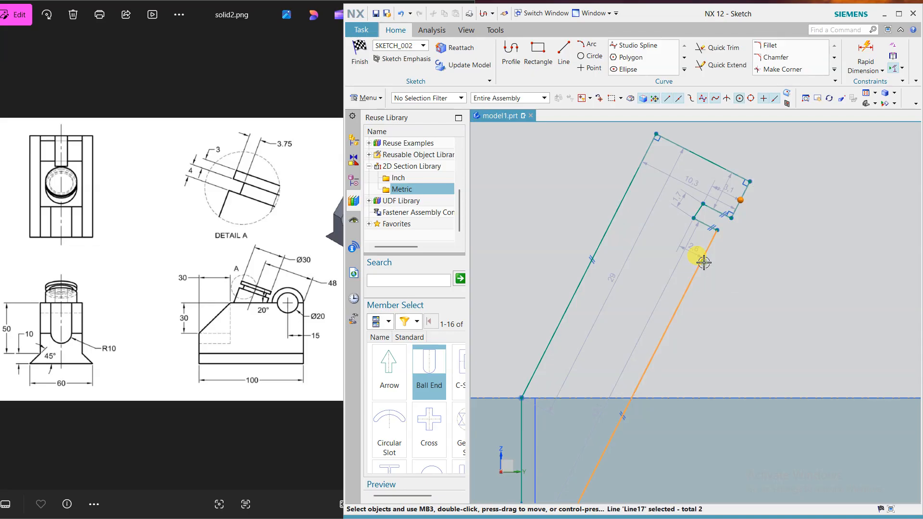
click(721, 248)
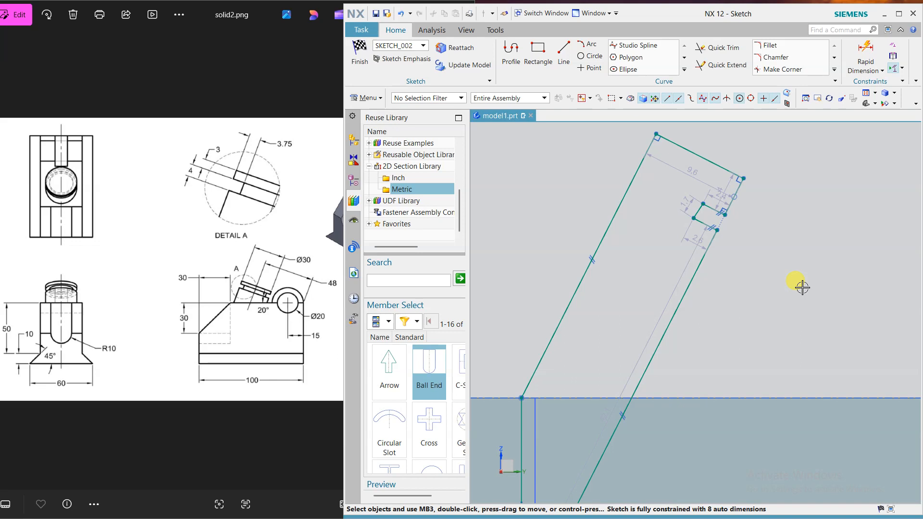
scroll(802, 287, up, 2)
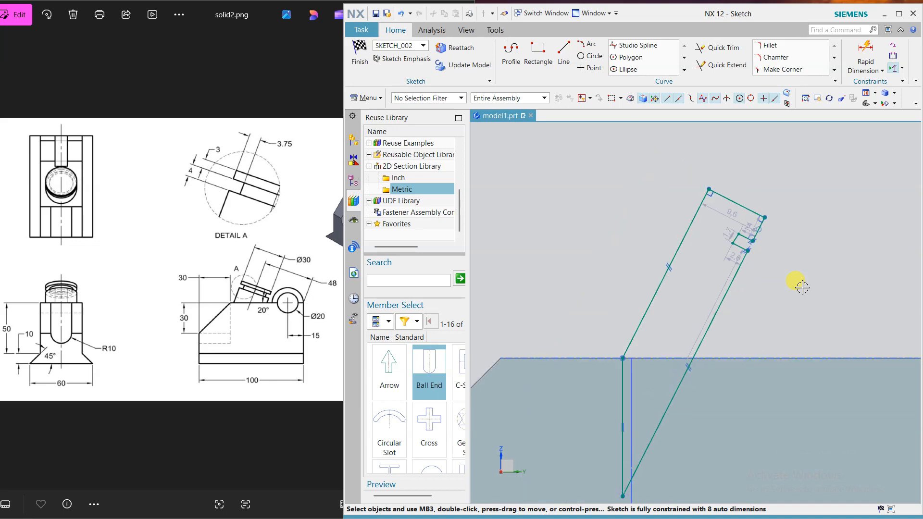
shift+middle_drag(802, 287, 713, 278)
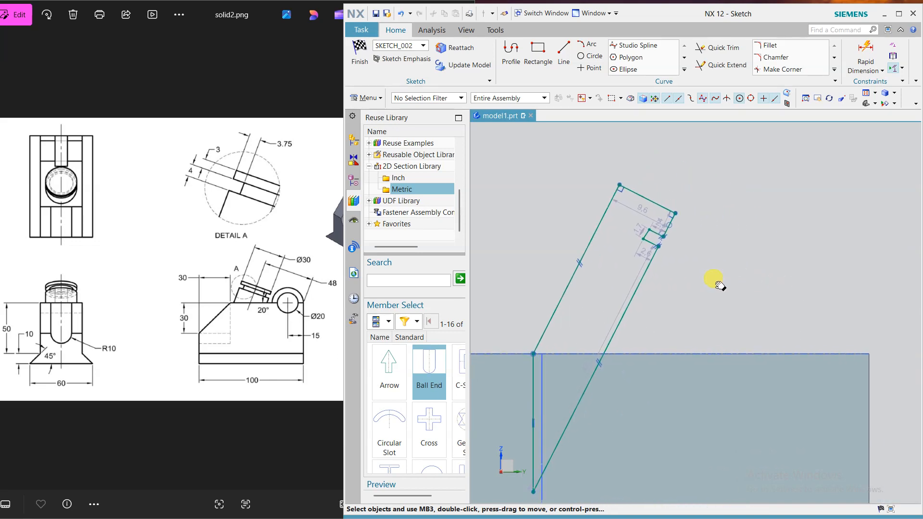
Set the length of the profile's sloping top line to 15 mm
double_click(641, 210)
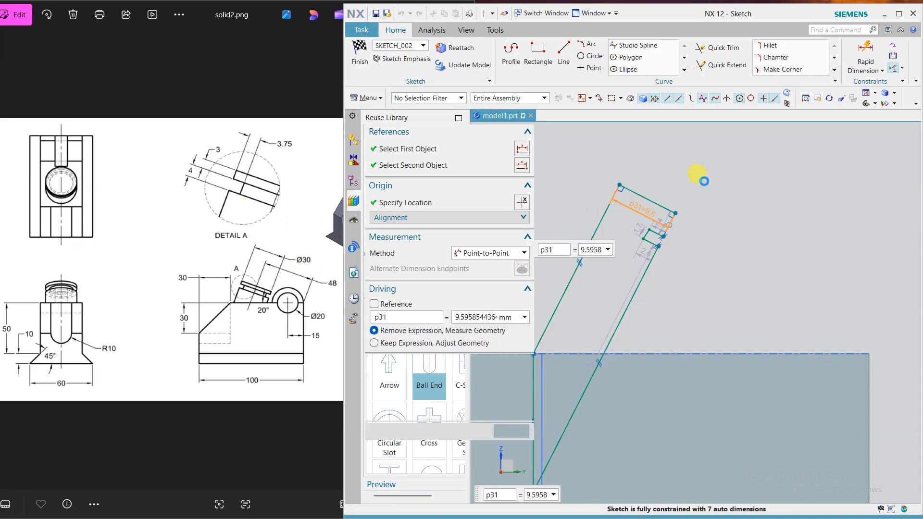
text(15)
key(Return)
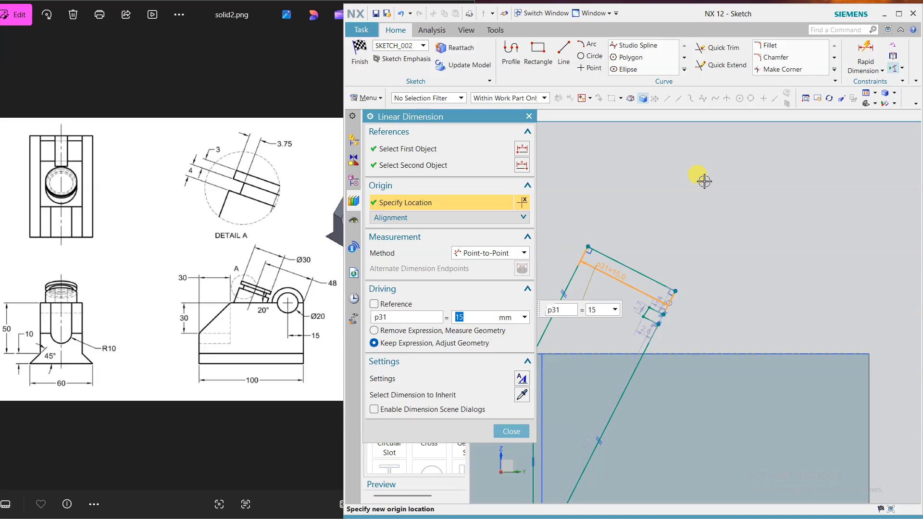
Set the short outer end line beside the notch to 3 mm and the notch's inner line to 4 mm
scroll(716, 311, up, 2)
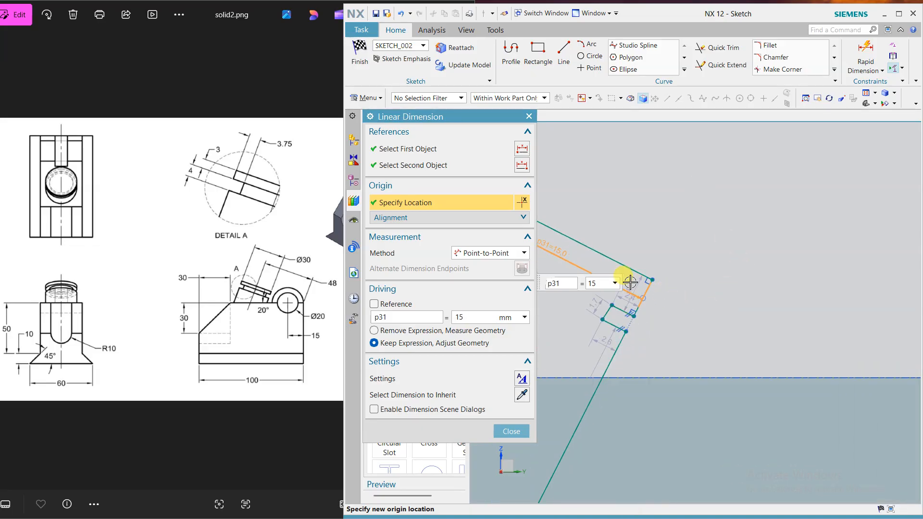
double_click(635, 284)
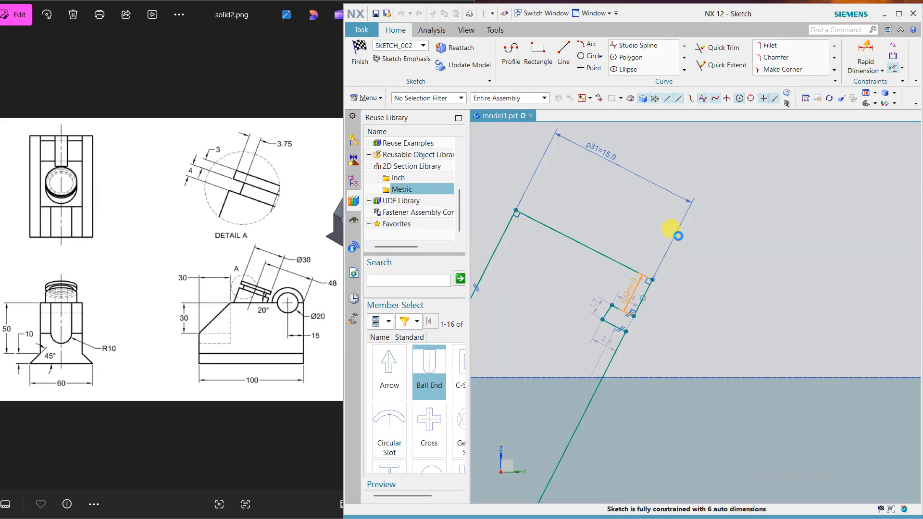
text(3)
key(Return)
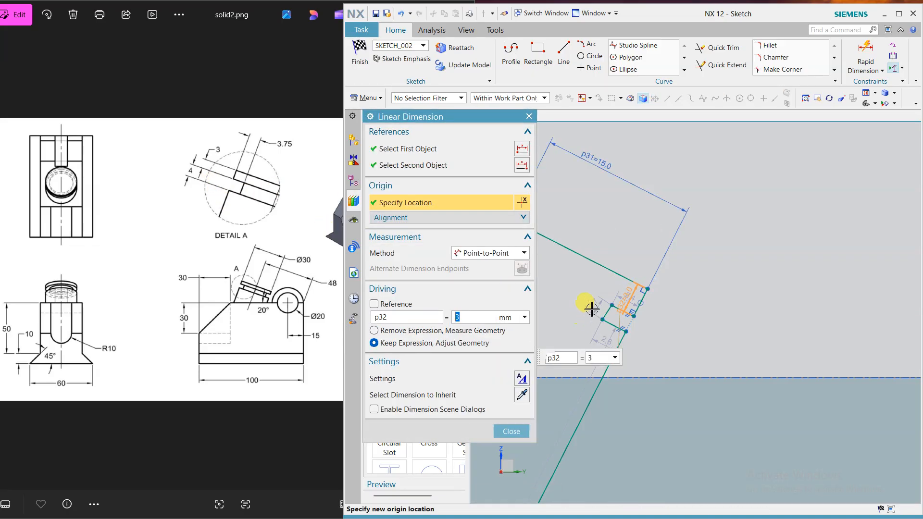
middle_click(609, 236)
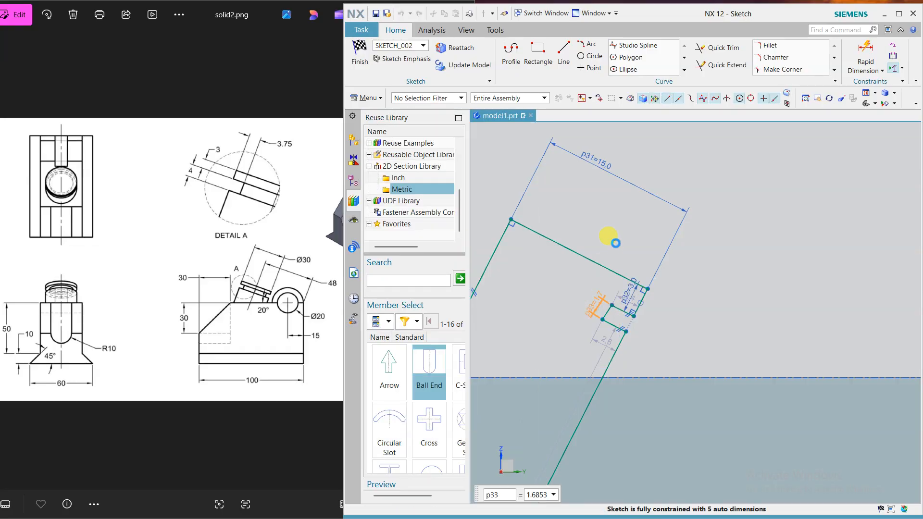
text(4)
key(Return)
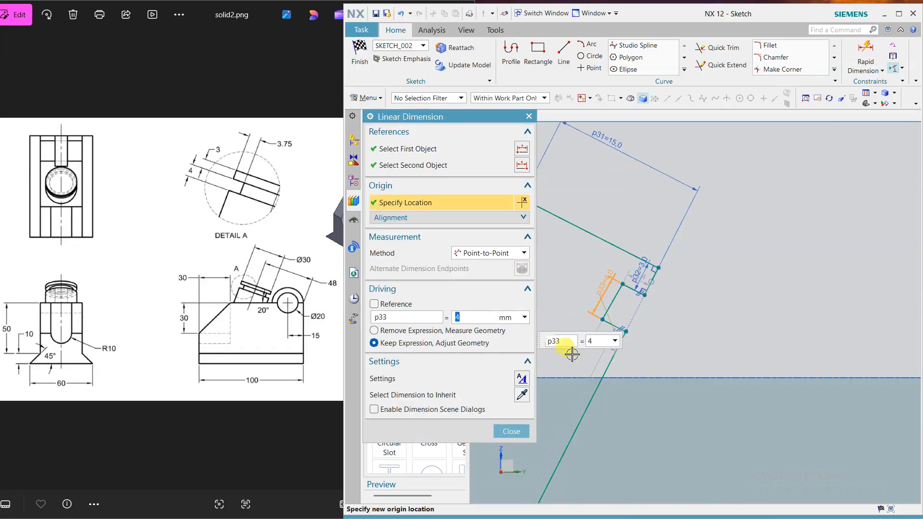
click(511, 424)
Constrain the notch's inner line to be parallel to the profile's long lower side
scroll(640, 301, up, 2)
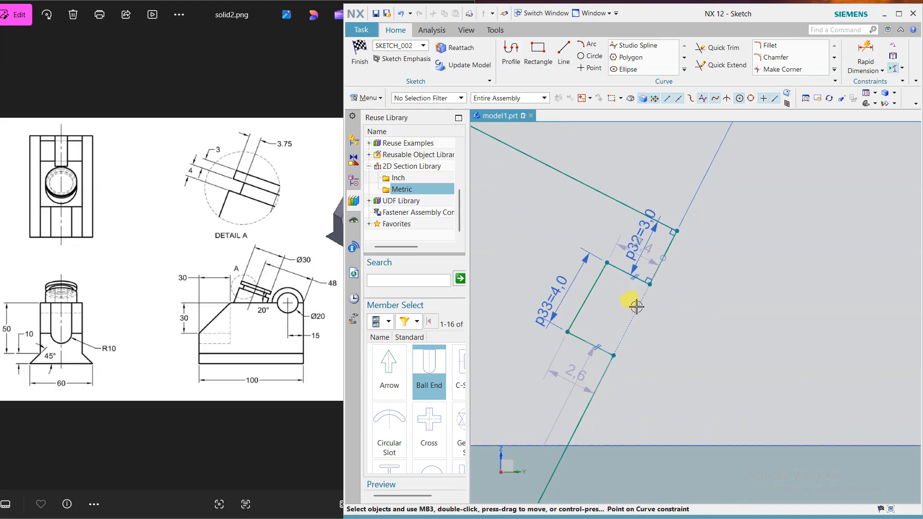
click(598, 278)
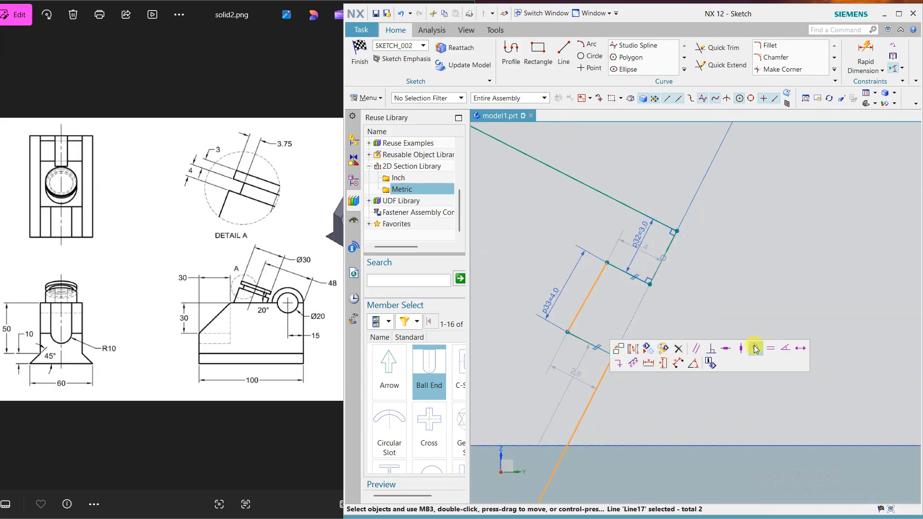
click(695, 351)
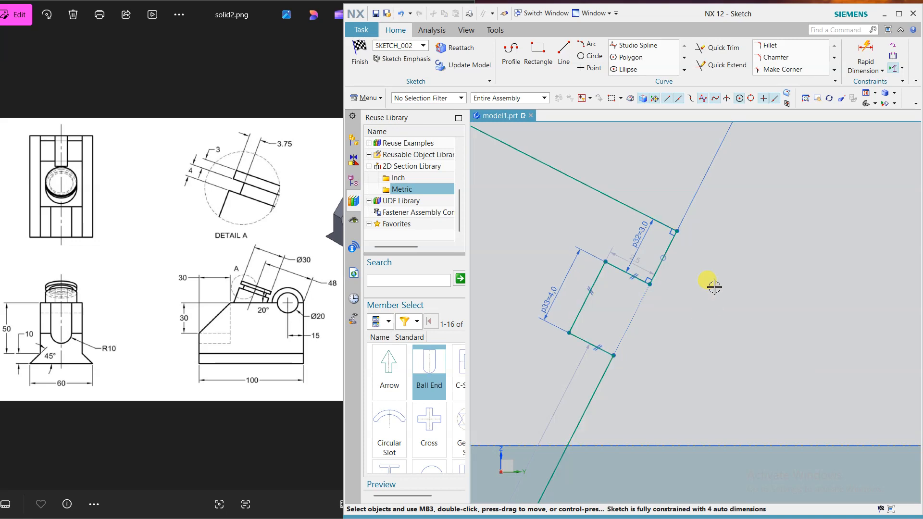
Set the notch depth to 3.75 mm on its upper edge
click(647, 262)
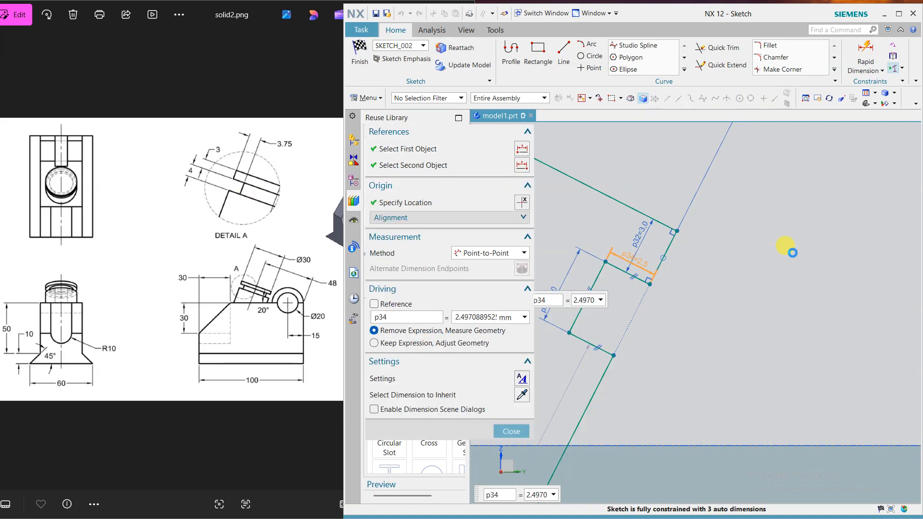
text(3.75)
key(Return)
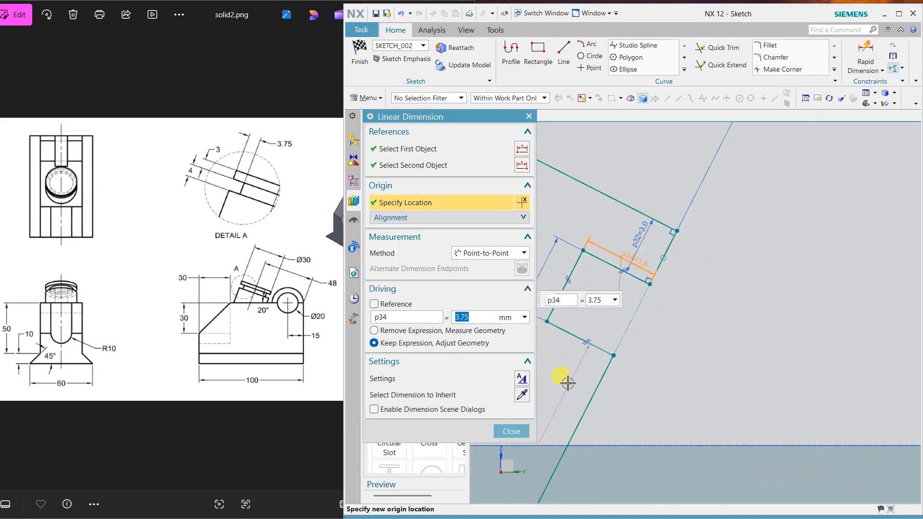
click(507, 431)
Add a 48 mm aligned dimension between the block's top right corner and the profile's upper left corner
scroll(733, 319, down, 5)
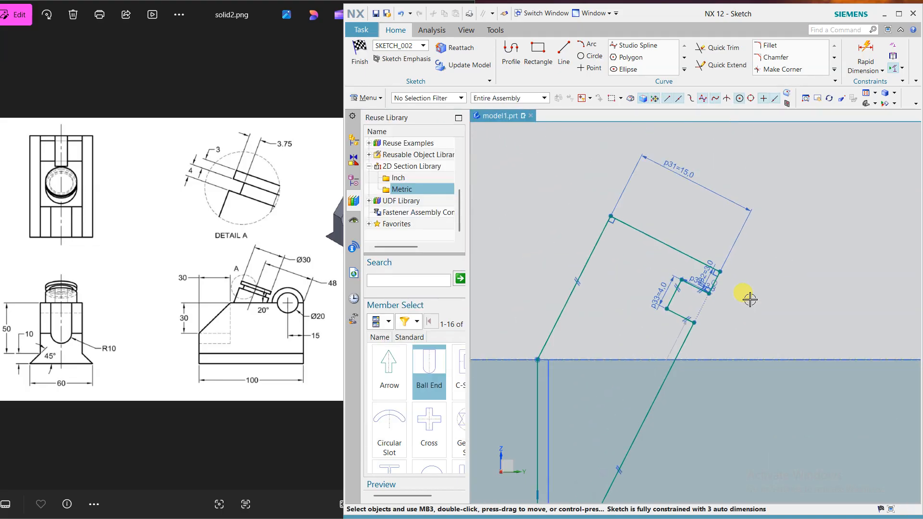
click(865, 54)
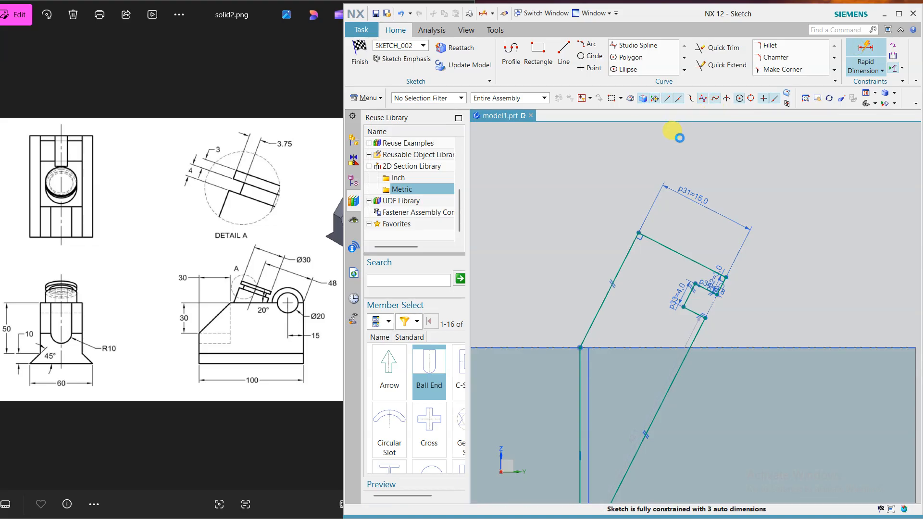
scroll(681, 150, down, 2)
shift+middle_drag(777, 168, 741, 181)
click(787, 282)
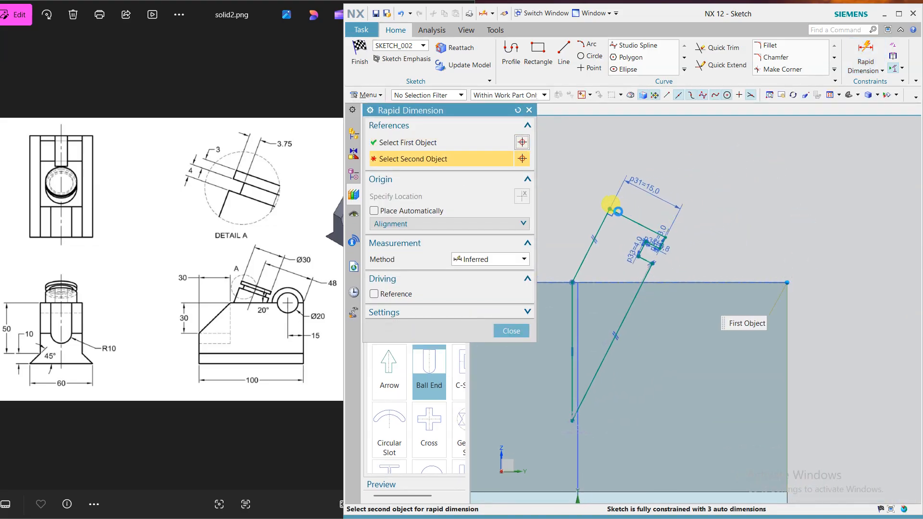
click(610, 209)
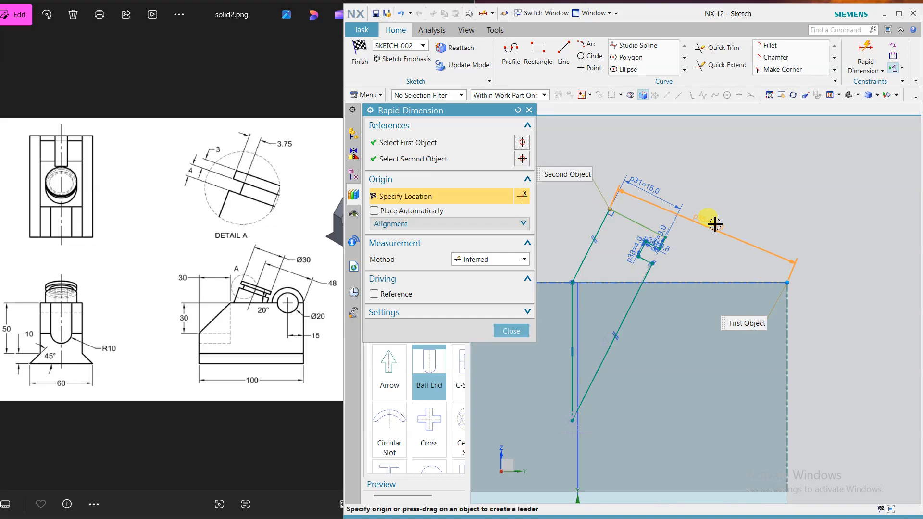
click(715, 224)
click(762, 186)
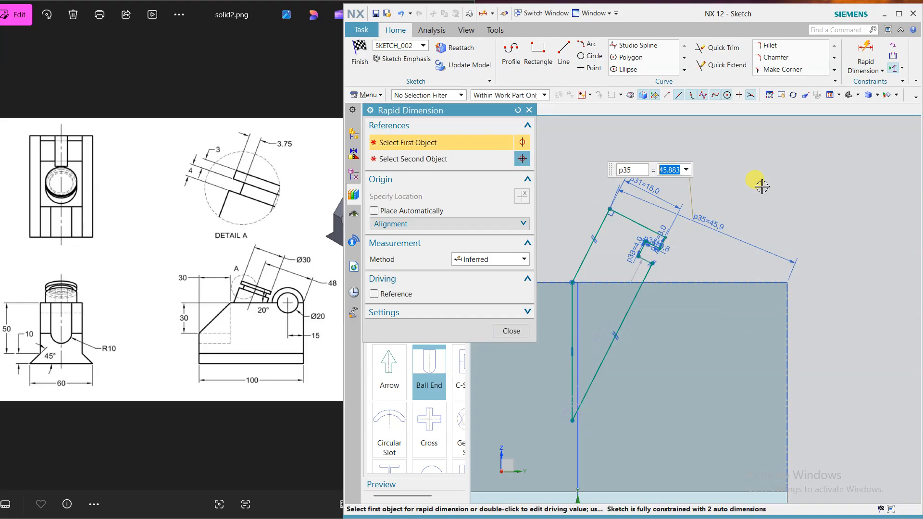
text(48)
key(Return)
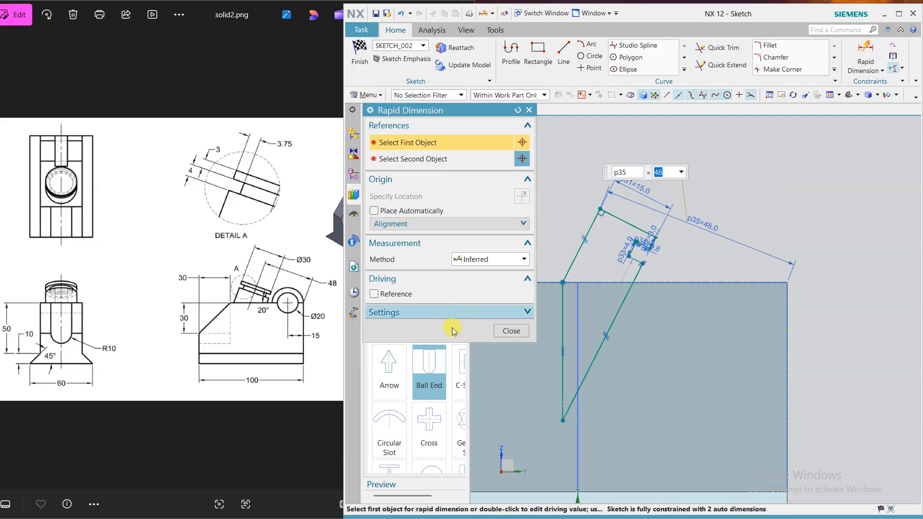
click(511, 332)
Set the angle between the block's top edge and the profile's sloping top line to 20°, and pull the profile upward out of the block
click(865, 69)
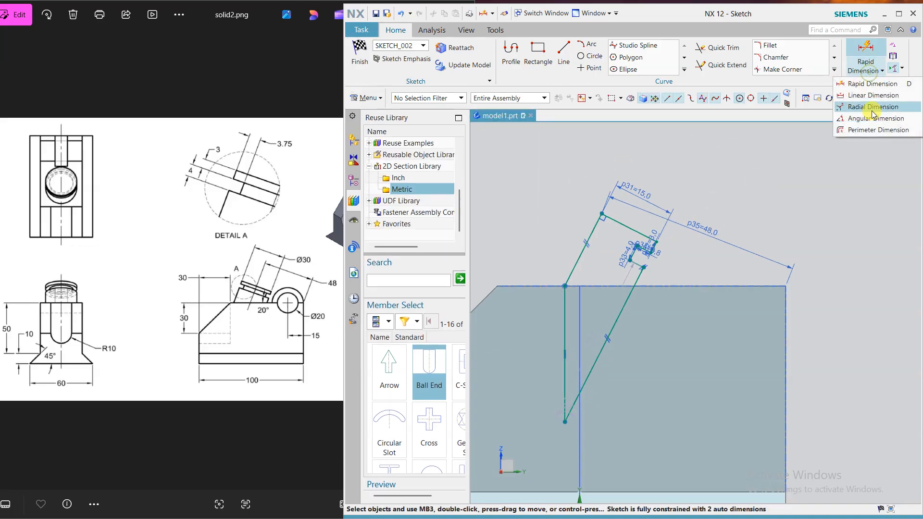
click(868, 129)
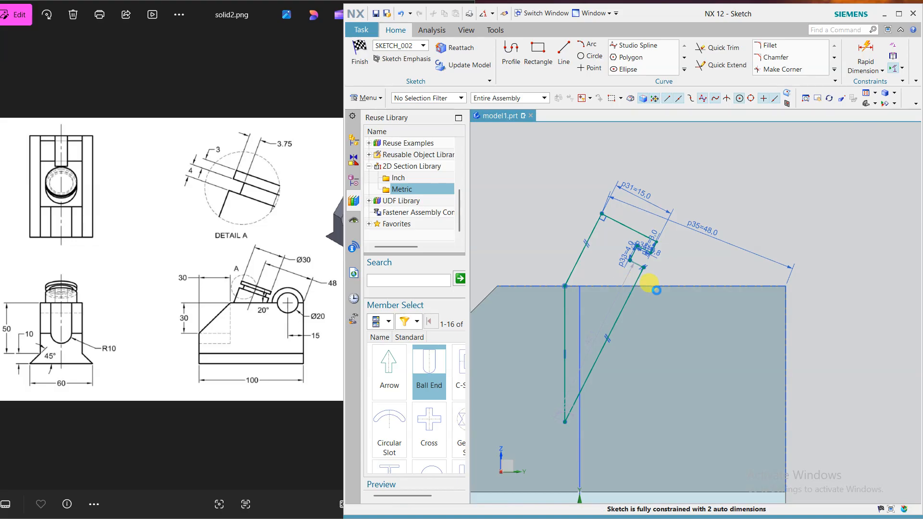
scroll(656, 290, up, 1)
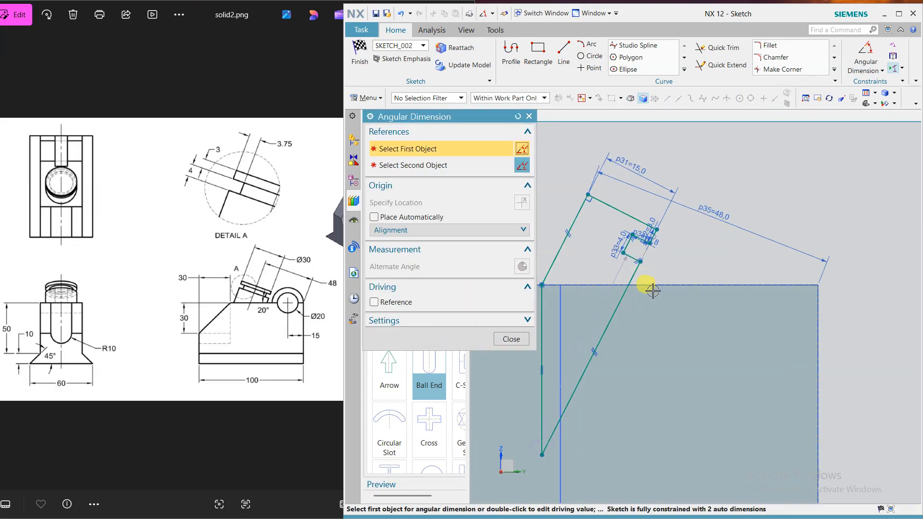
click(621, 210)
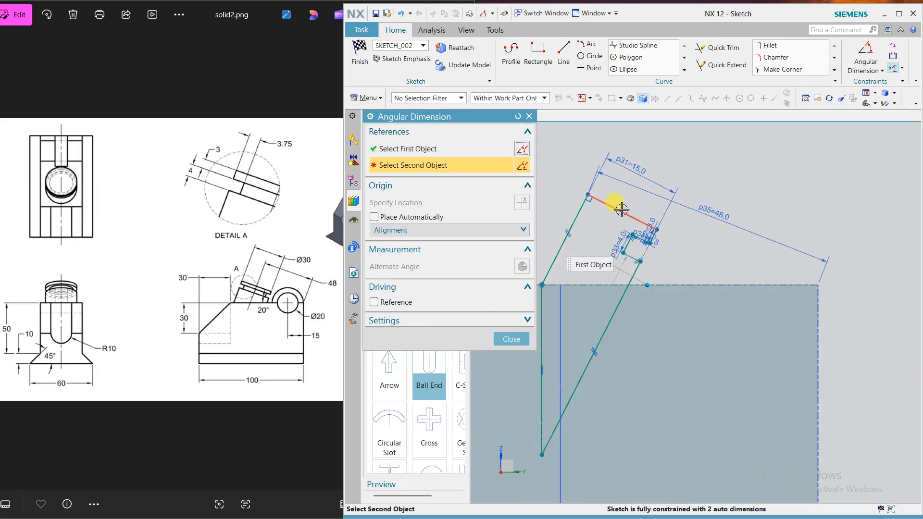
click(597, 239)
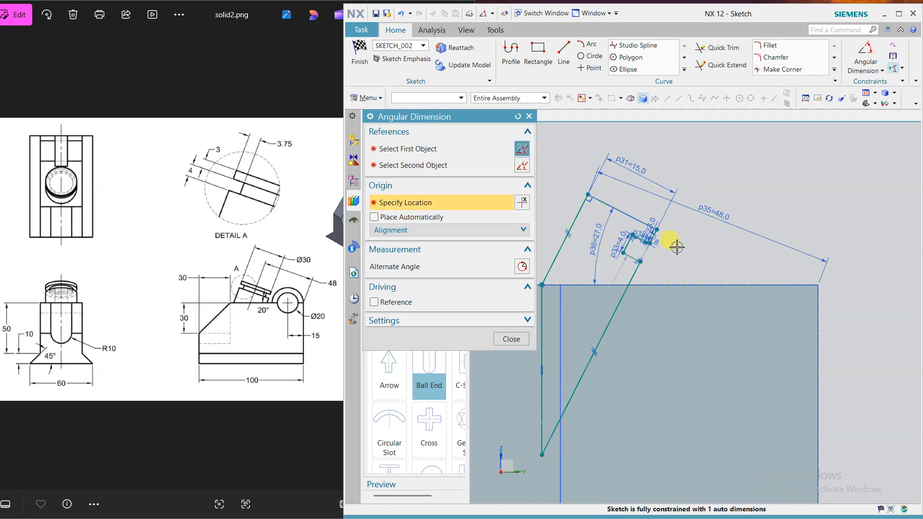
text(20)
key(Return)
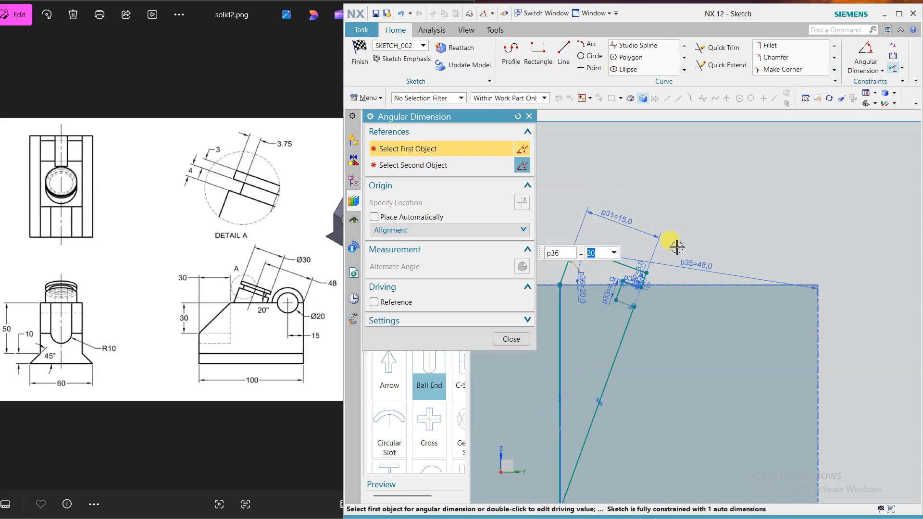
click(510, 339)
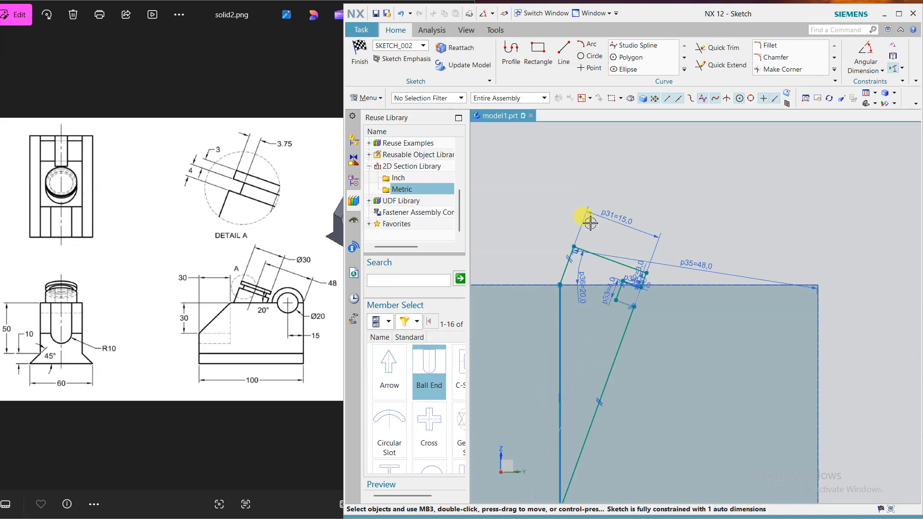
mouse_move(598, 243)
mouse_down()
mouse_move(570, 238)
mouse_move(590, 174)
mouse_up()
scroll(554, 251, down, 1)
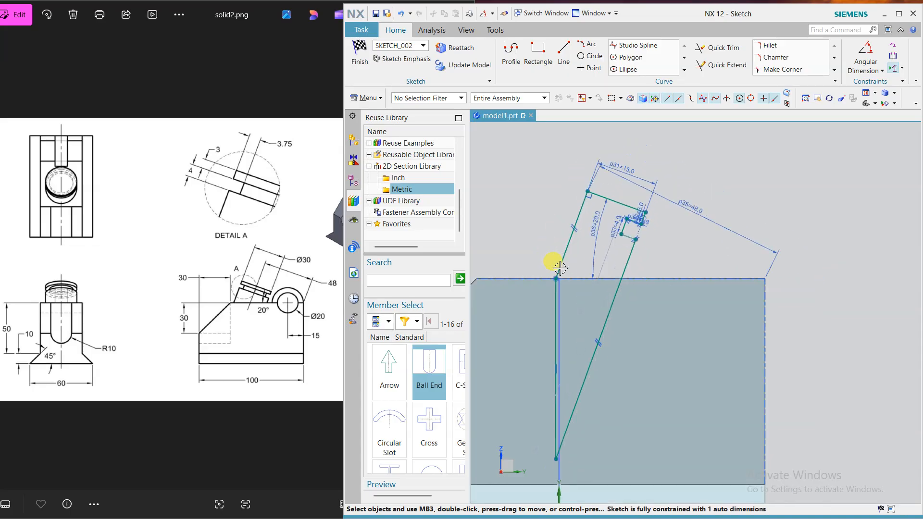
Try shifting the profile's vertical line onto the adjacent vertical reference line, and undo the move
drag(556, 458, 559, 458)
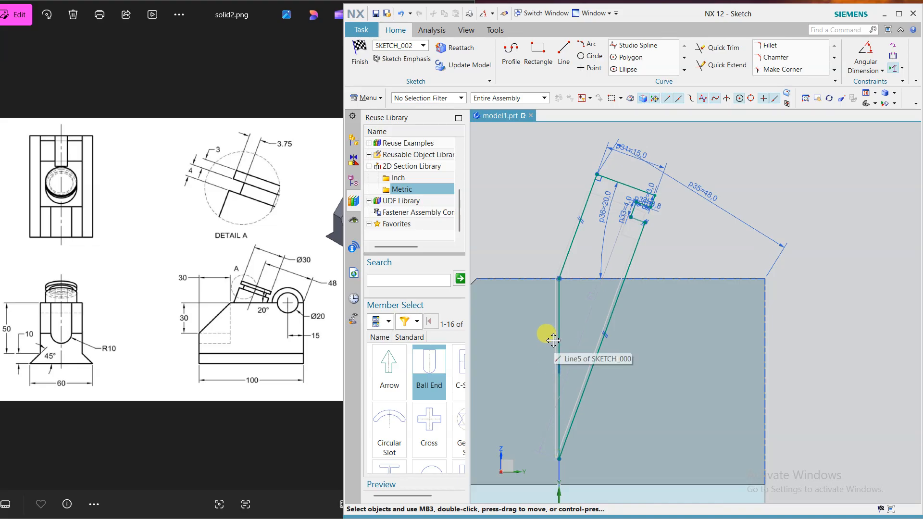
mouse_move(559, 419)
mouse_down()
mouse_move(653, 351)
mouse_move(567, 364)
mouse_up()
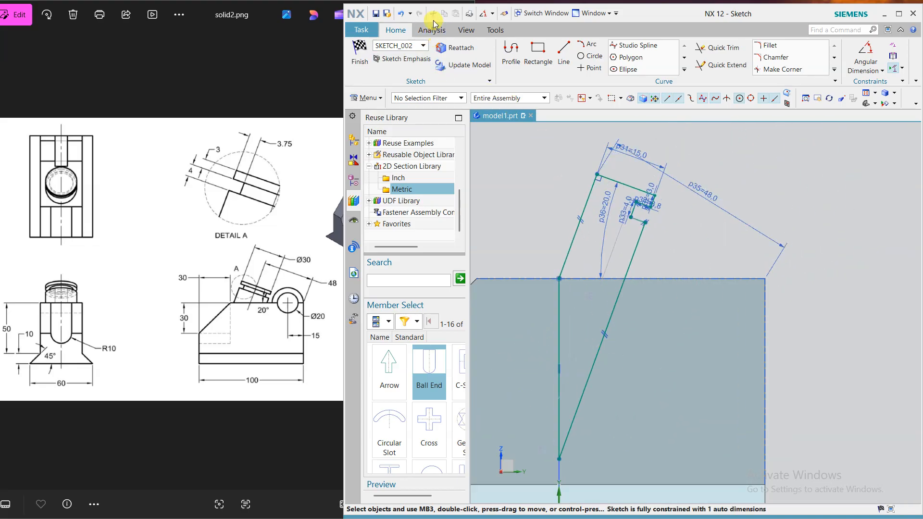
click(399, 15)
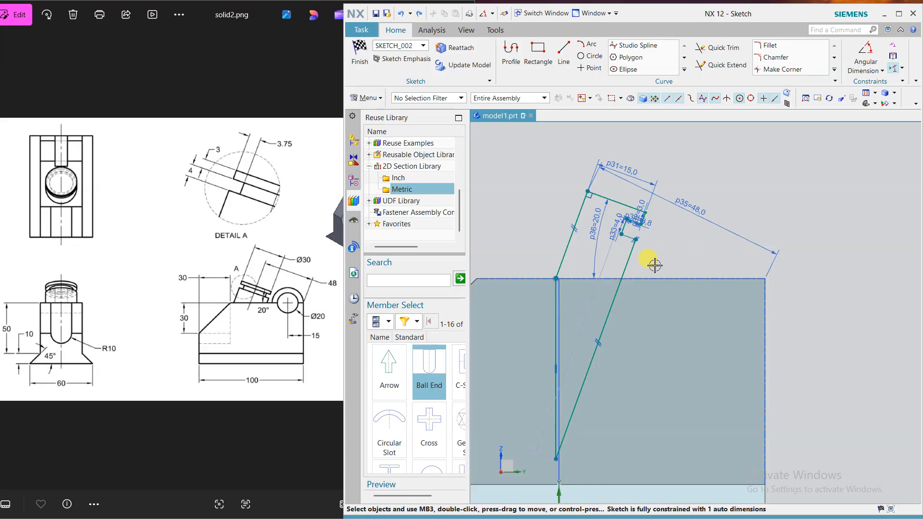
Dimension the notch's lower outer corner at 8 mm vertically above the block's top edge
click(869, 70)
click(864, 85)
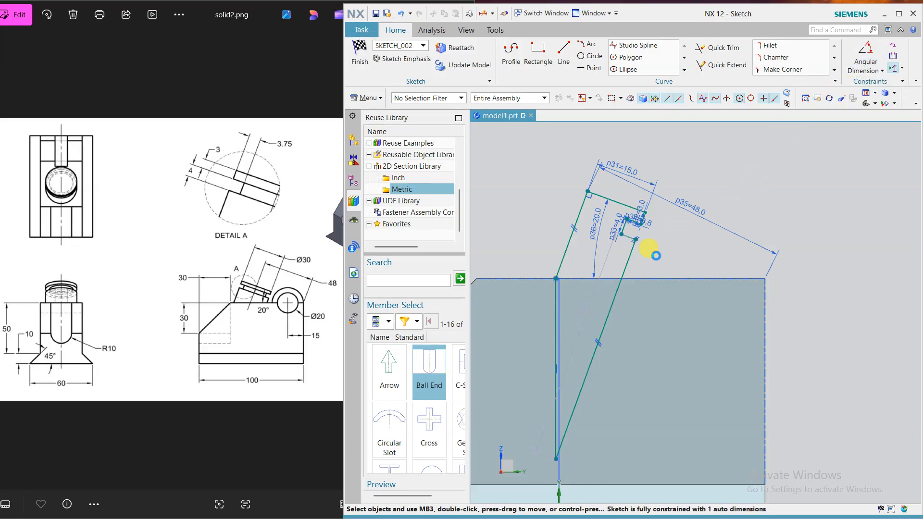
click(629, 278)
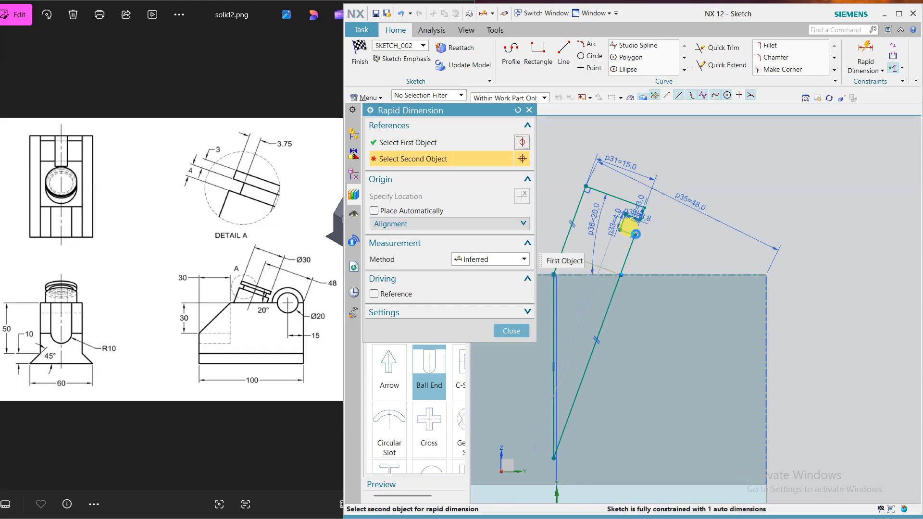
click(636, 234)
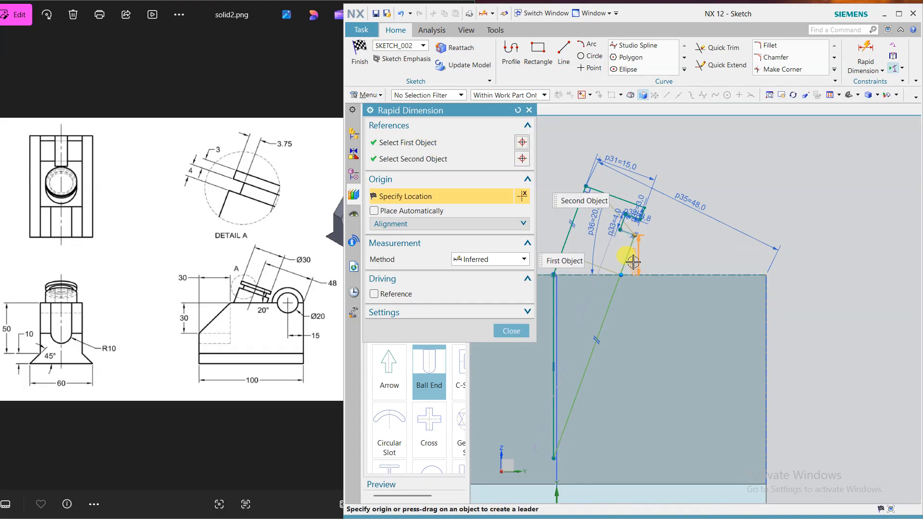
click(634, 260)
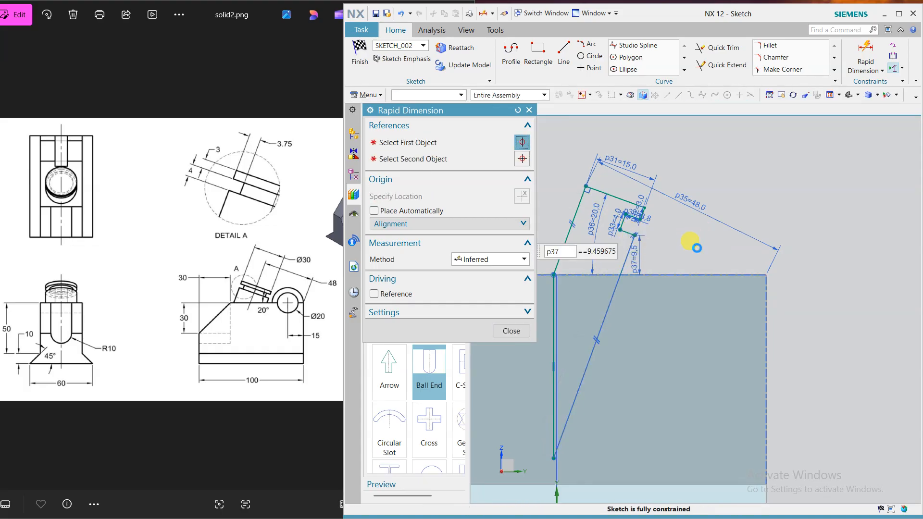
key(Return)
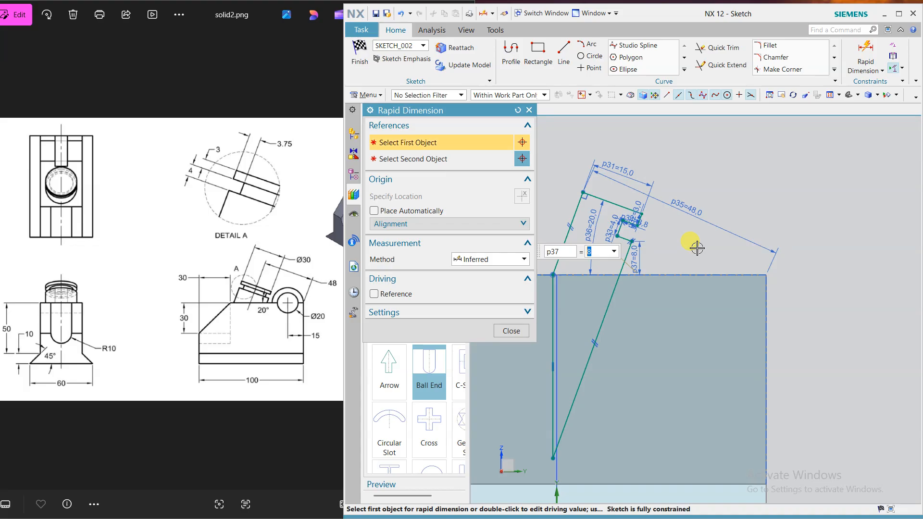
click(511, 331)
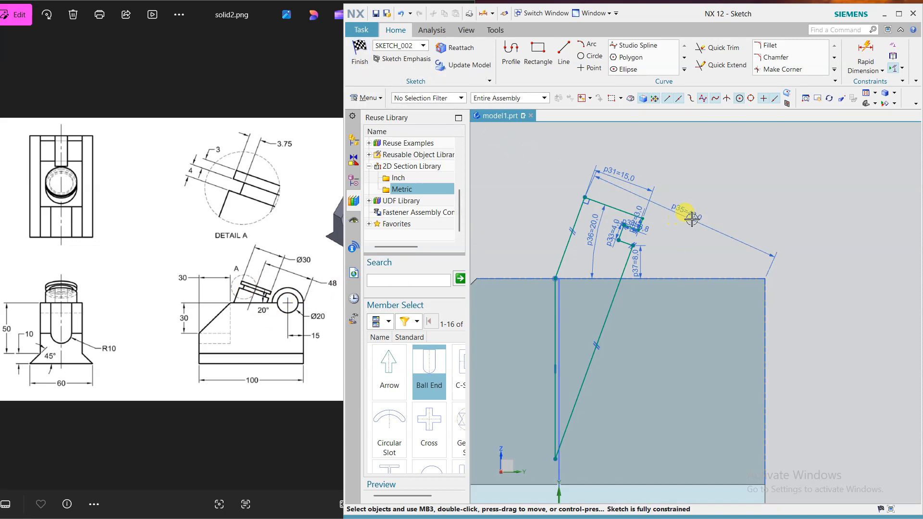
Delete the 8 mm vertical dimension and the 48 mm aligned dimension from the boss profile sketch
click(641, 262)
key(Delete)
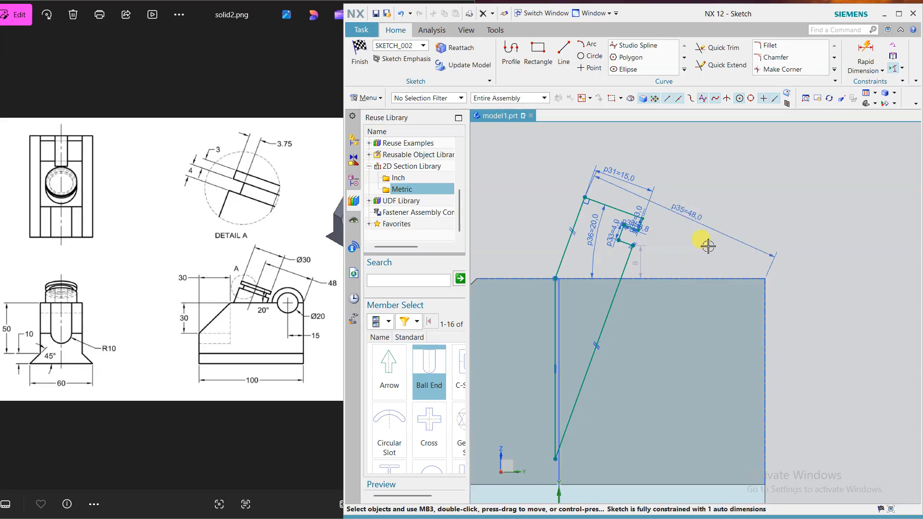
click(685, 219)
key(Delete)
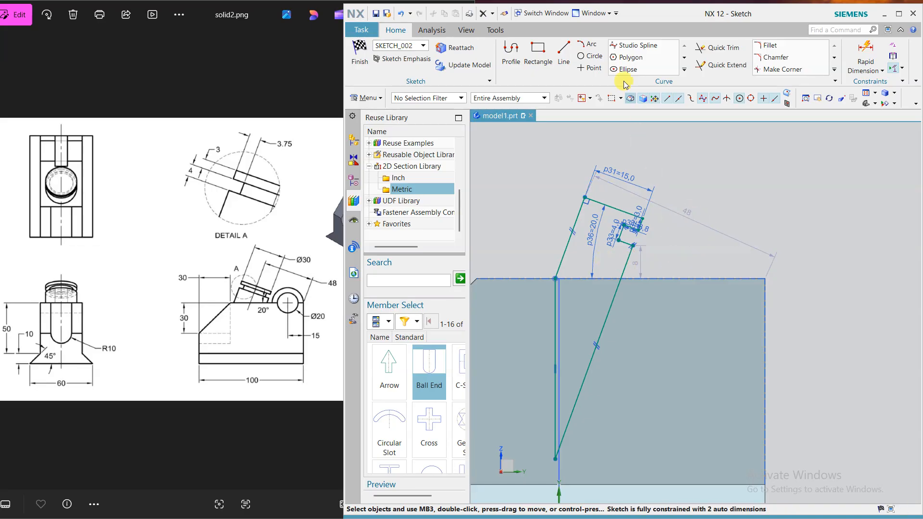
Draw a line from the right end of the profile's sloping top line to the block's top right corner
click(563, 53)
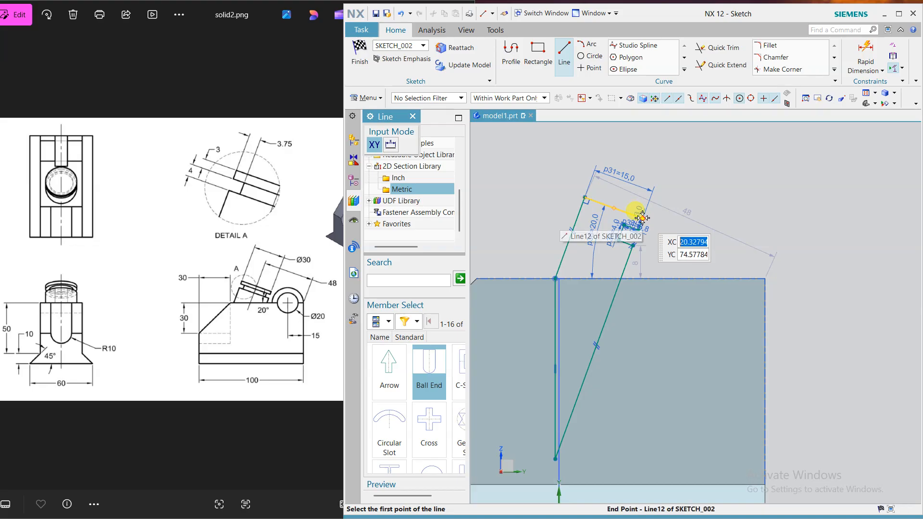
click(642, 218)
click(766, 278)
key(Escape)
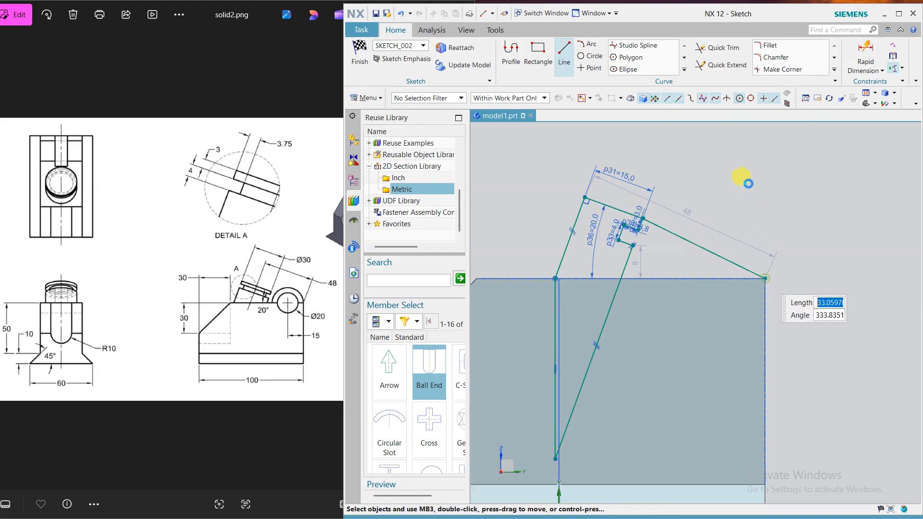
right_click(748, 183)
click(775, 206)
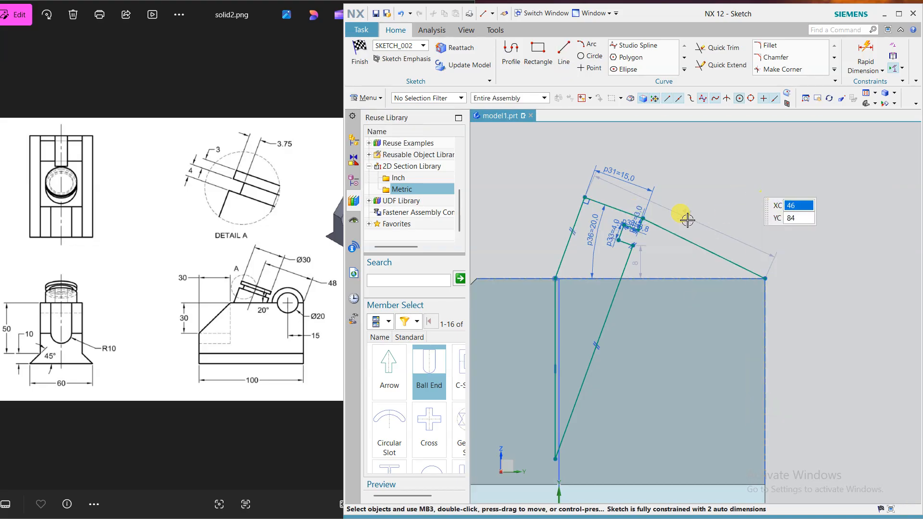
Constrain the new line to be collinear with the profile's sloping top line
click(672, 231)
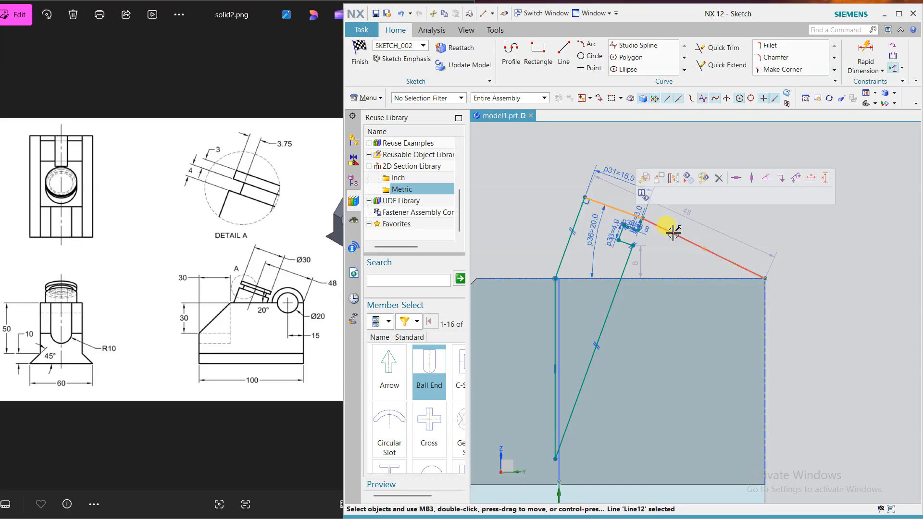
click(674, 232)
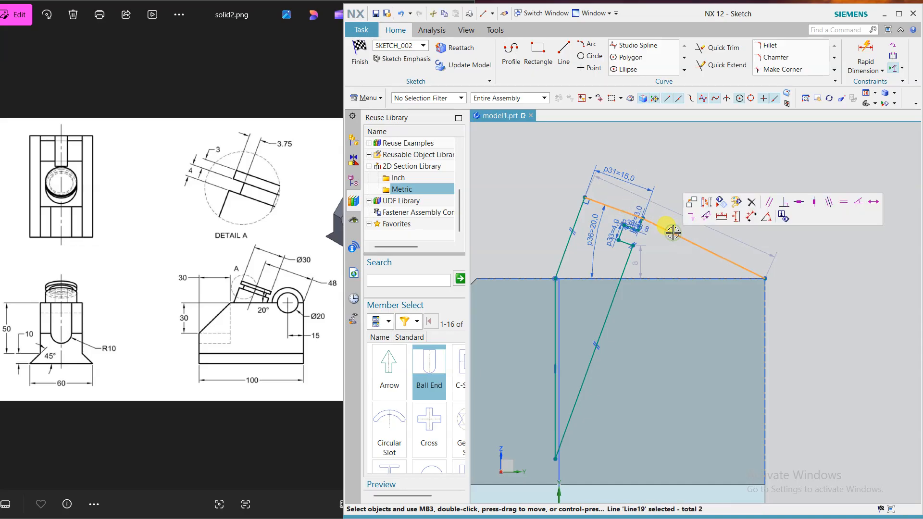
click(833, 204)
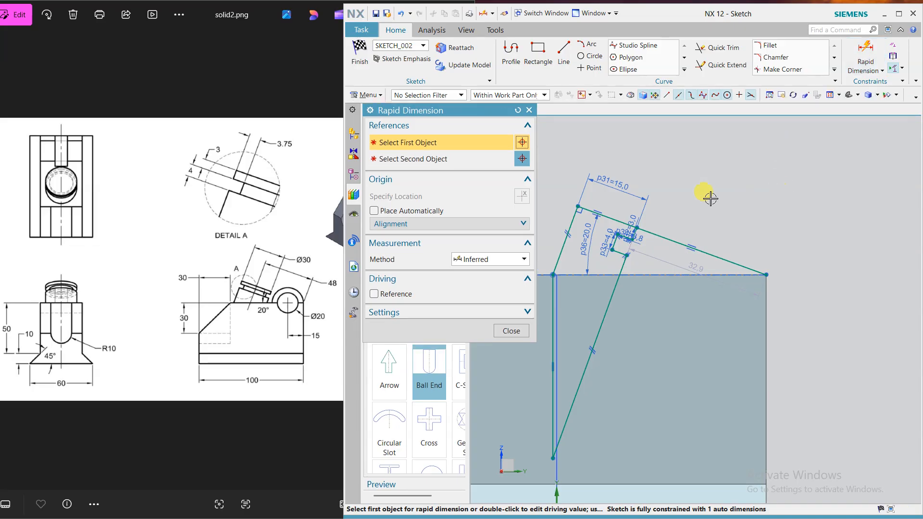
Add a 48 mm dimension between the profile's upper left corner and the block's top right corner
click(575, 216)
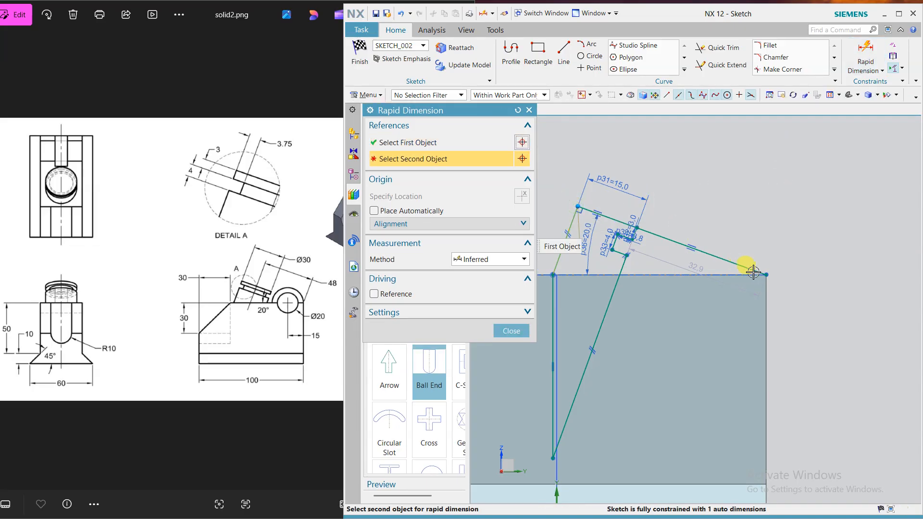
click(768, 276)
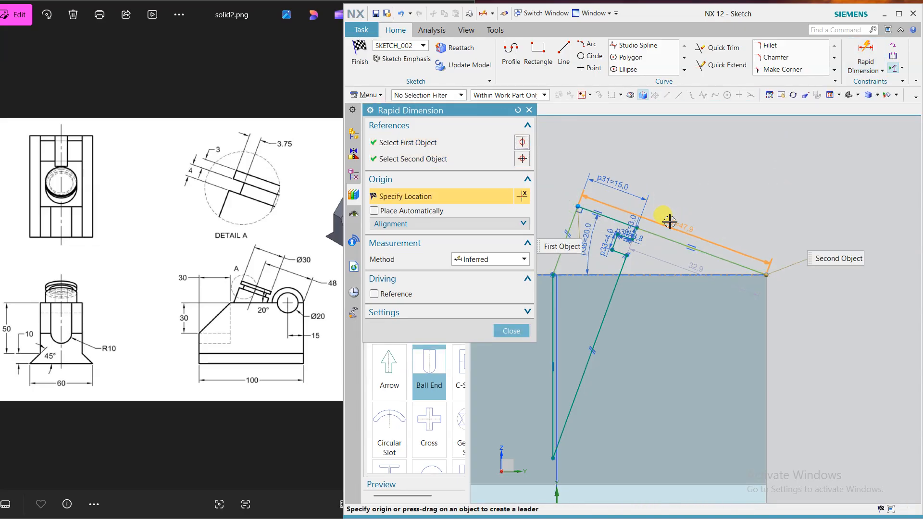
click(722, 198)
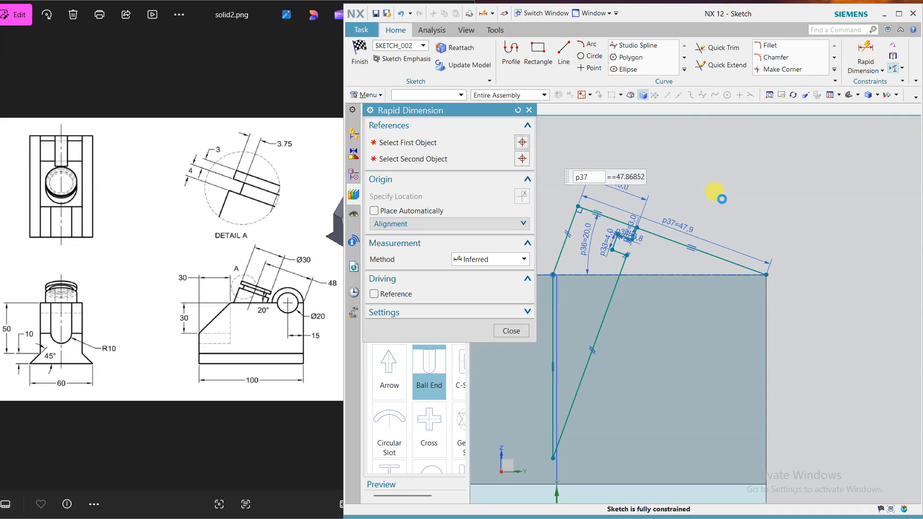
text(48)
key(Return)
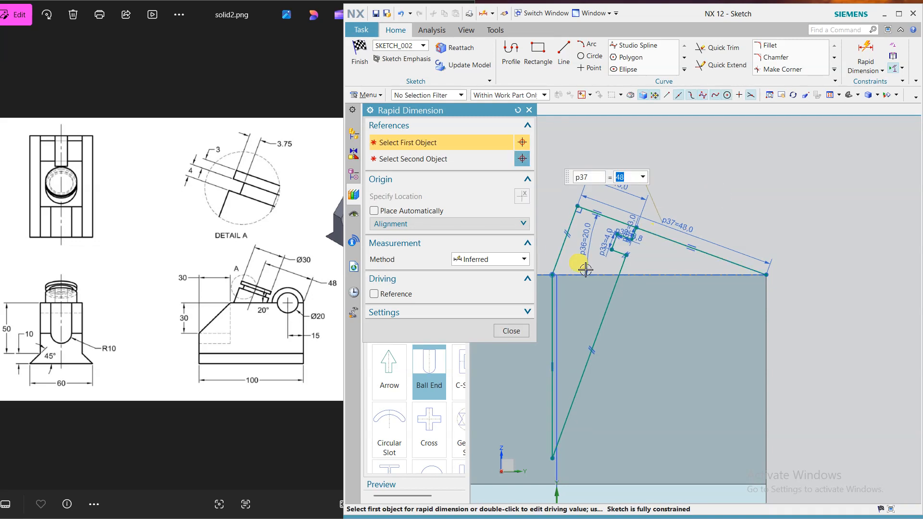
click(500, 329)
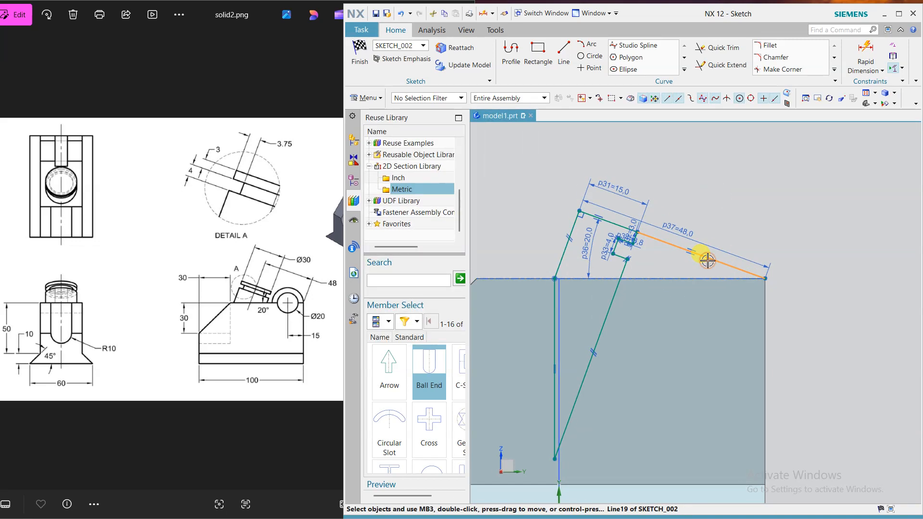
Convert the new connecting line to a reference line and finish the sketch
click(707, 260)
click(713, 272)
click(360, 52)
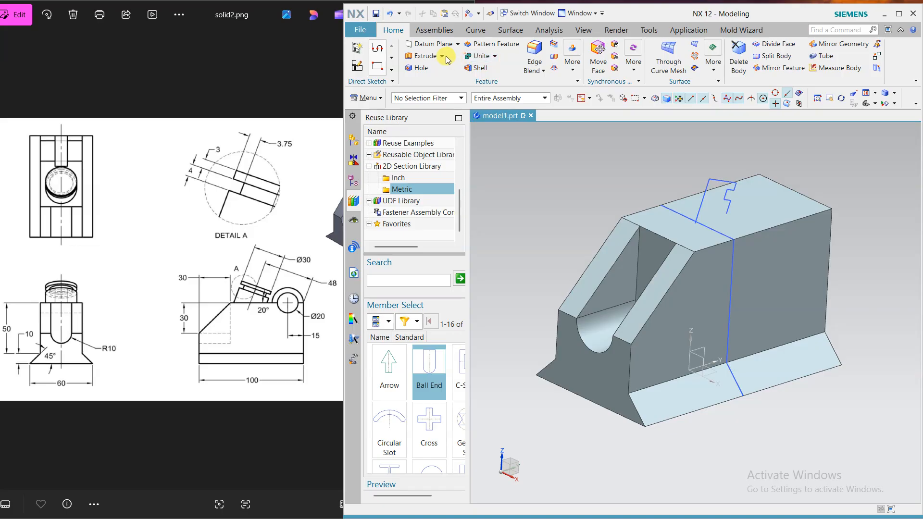
Revolve the connected boss profile curves 360° about the profile's short inclined left edge and unite the result with the block
key(r)
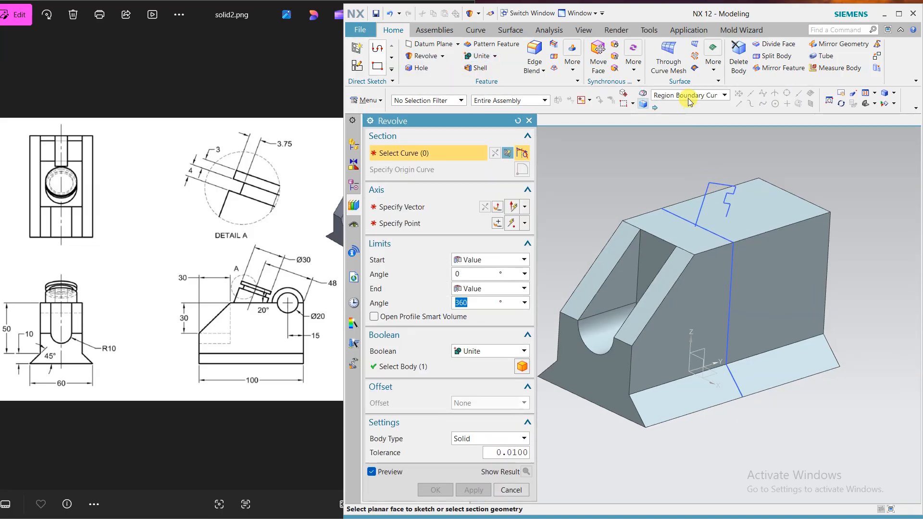
click(690, 95)
click(685, 116)
click(714, 183)
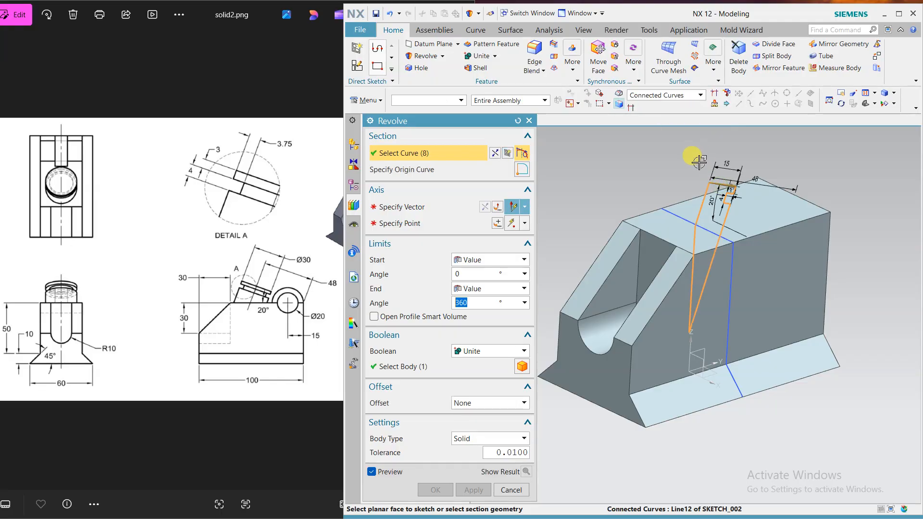
middle_click(699, 163)
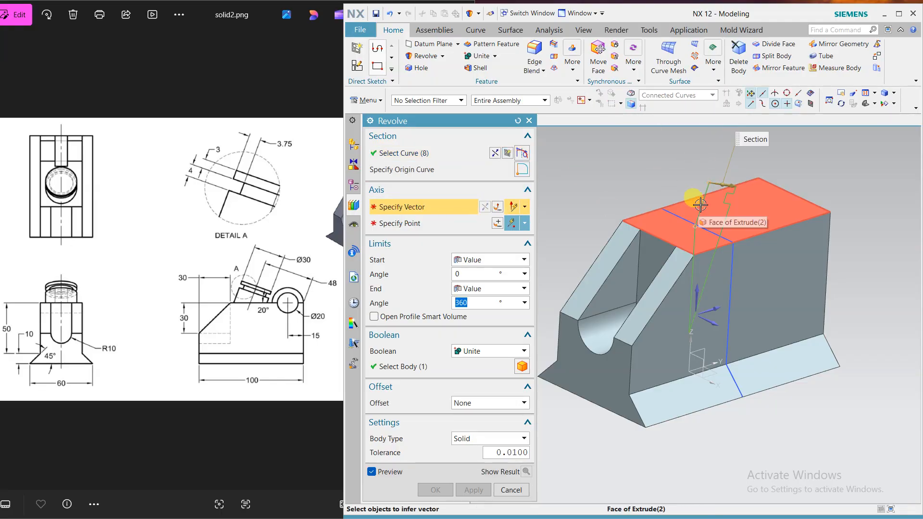
click(692, 184)
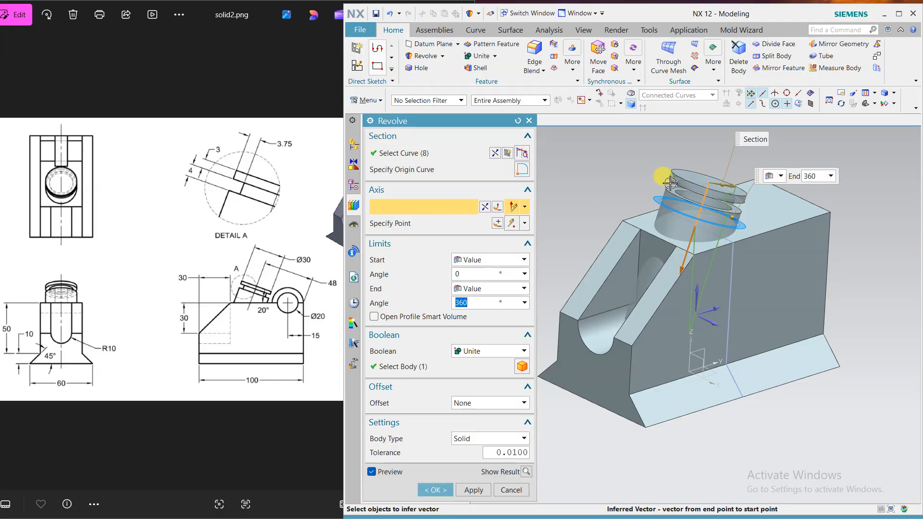
middle_drag(618, 231, 641, 240)
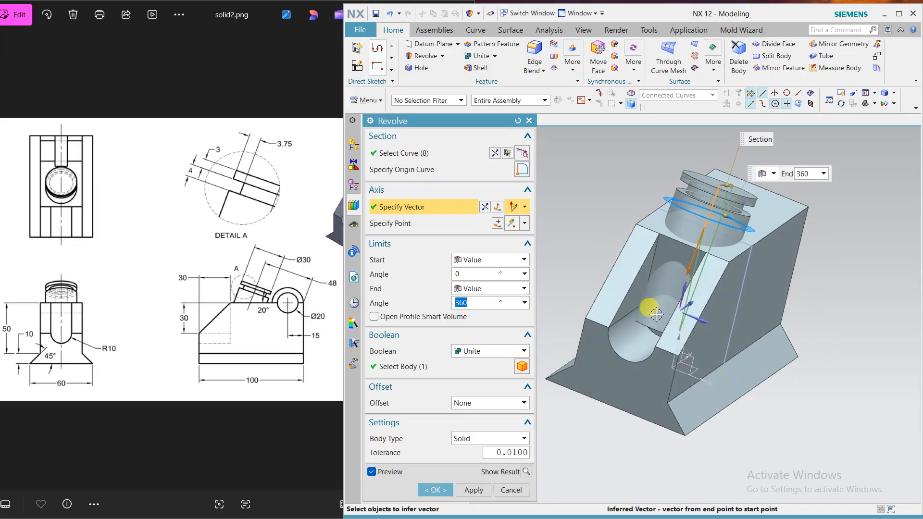
middle_drag(693, 324, 692, 332)
click(432, 489)
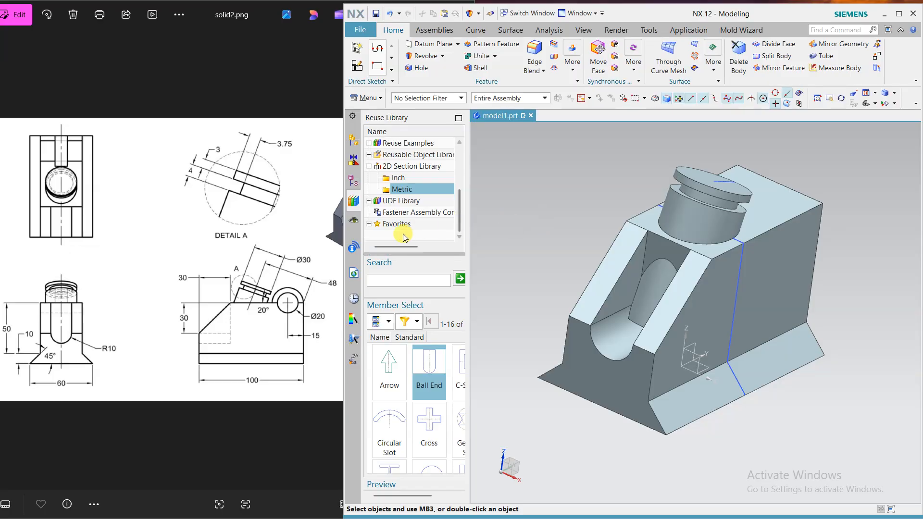
Reorder the slot's Extrude feature in the model history so that it follows the boss Revolve
click(353, 160)
click(353, 180)
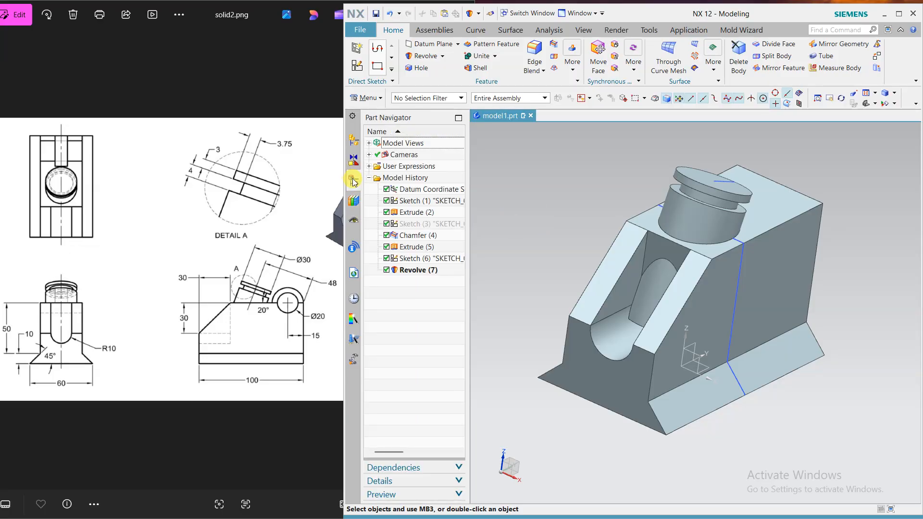
click(414, 250)
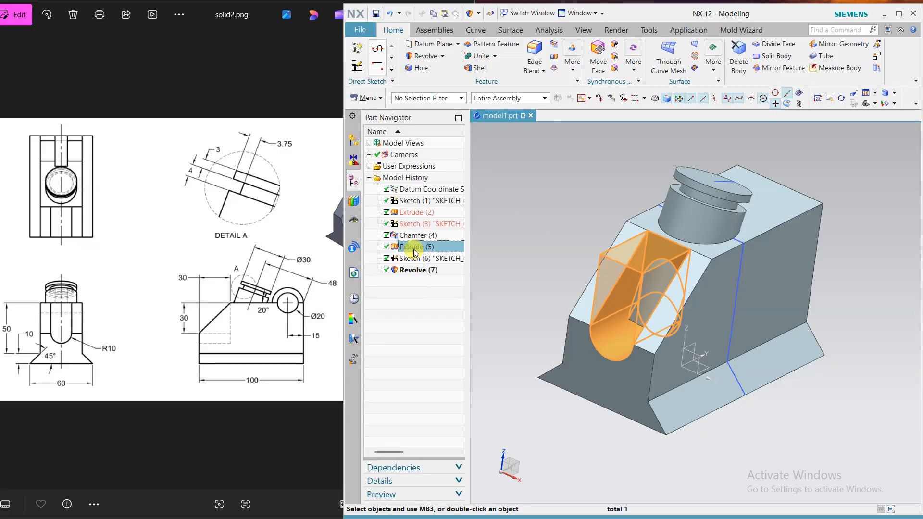
drag(408, 249, 408, 278)
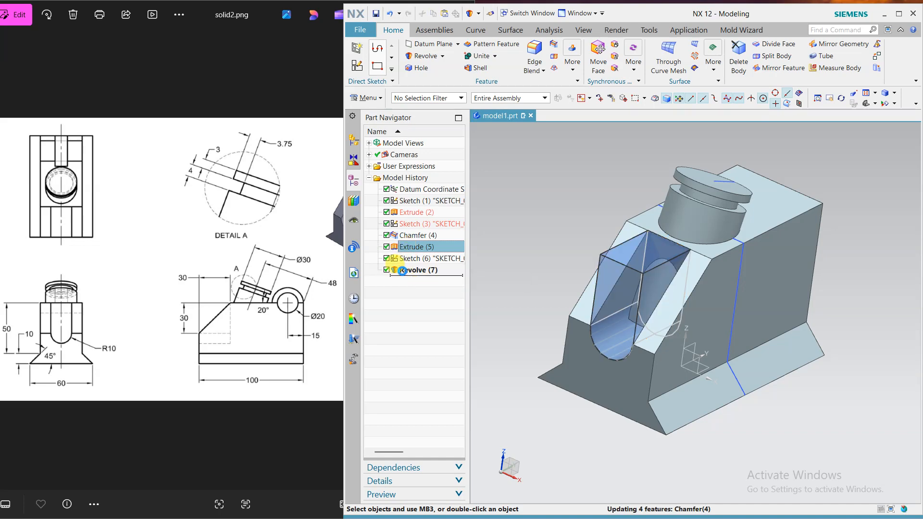
middle_drag(501, 311, 567, 241)
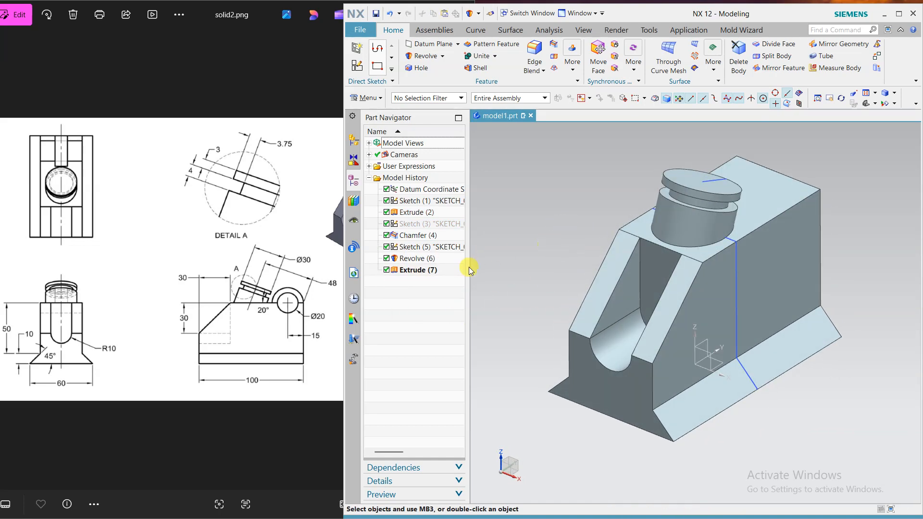
click(432, 270)
click(416, 307)
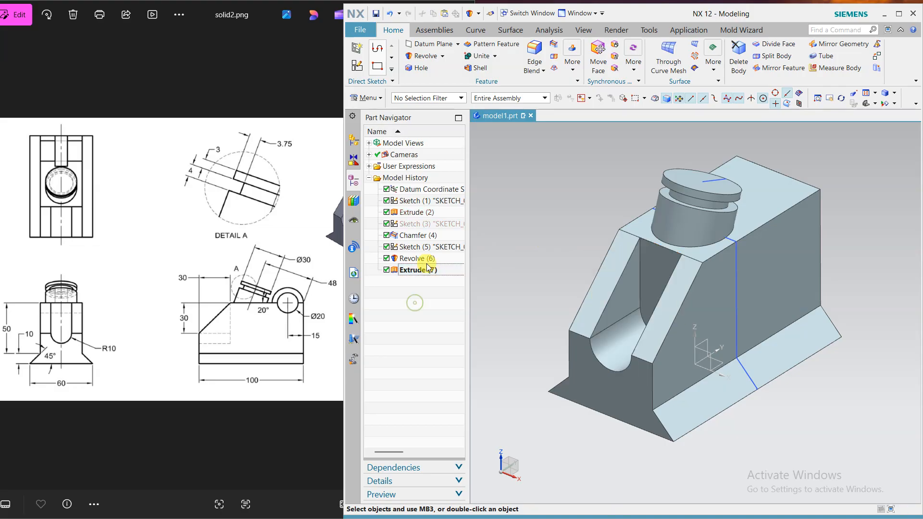
Create a new sketch on the vertical datum plane that shows the block's side profile
mouse_move(550, 267)
middle_down()
mouse_move(540, 233)
mouse_move(502, 250)
mouse_move(518, 248)
middle_up()
key(F8)
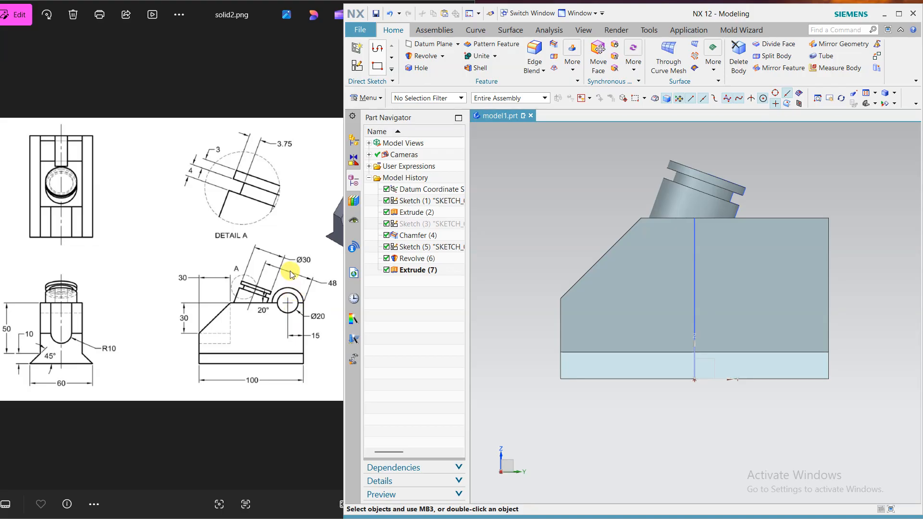
click(361, 69)
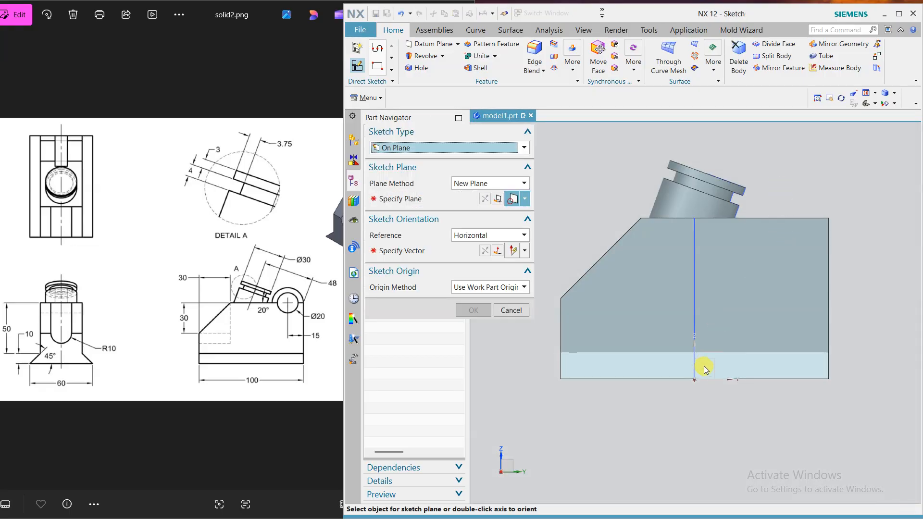
click(726, 363)
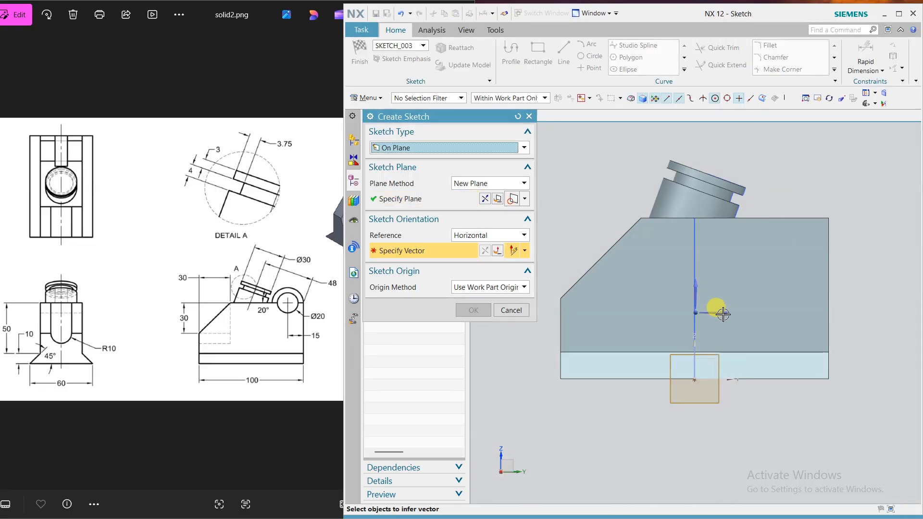
middle_click(871, 286)
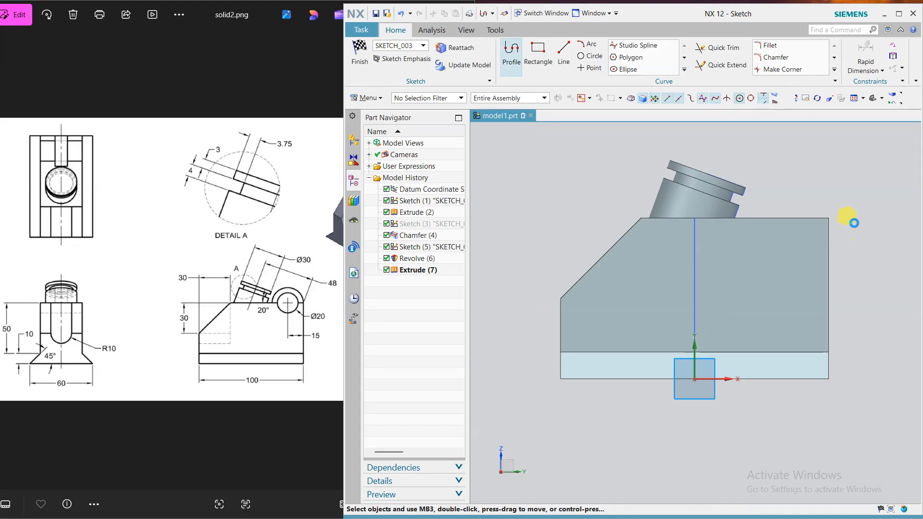
Sketch two concentric circles, about 17.5 mm and 9.6 mm in diameter, centred on the block's top edge between the boss and right corner
click(589, 56)
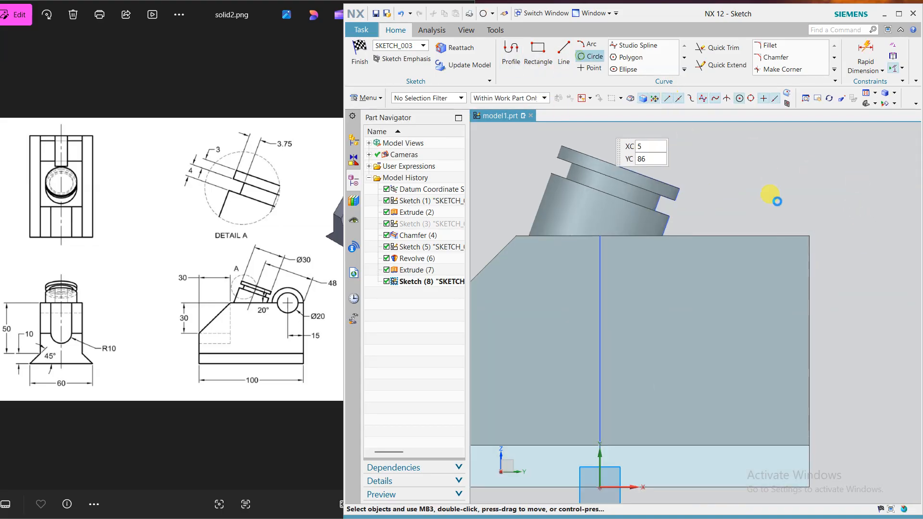
click(749, 236)
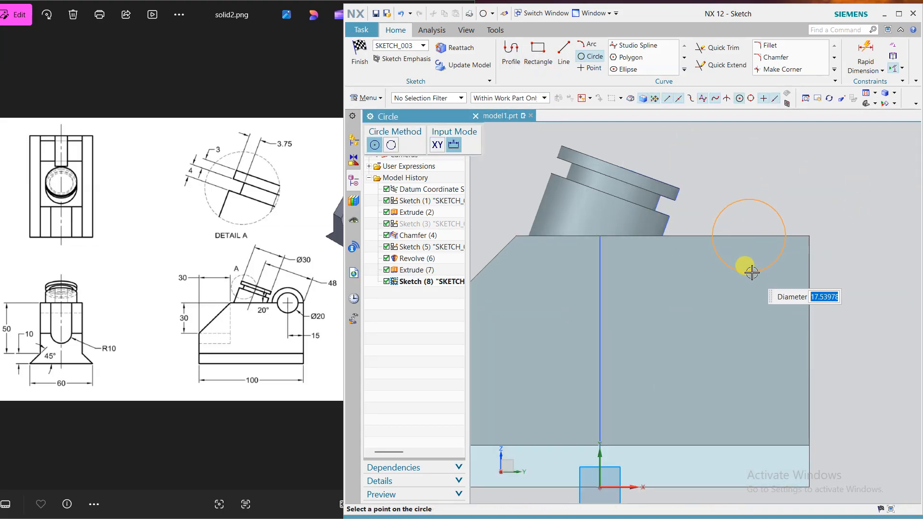
click(752, 273)
click(757, 254)
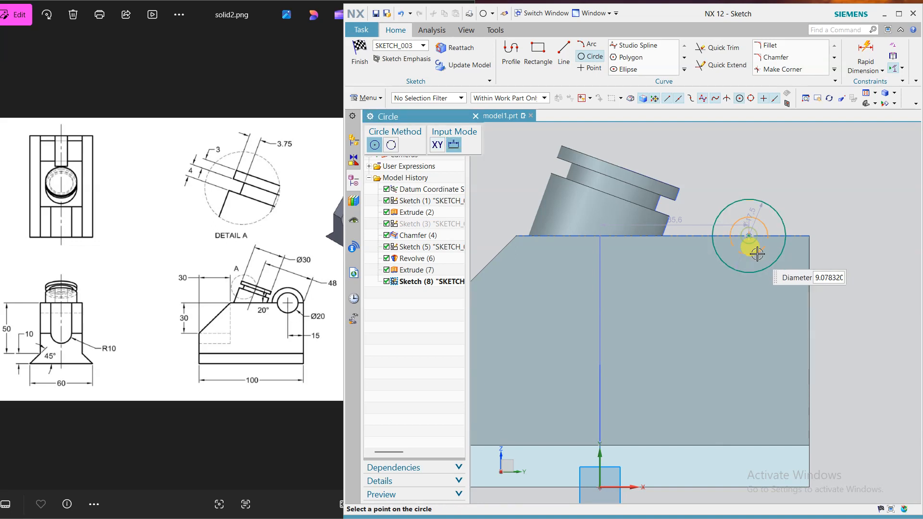
key(Escape)
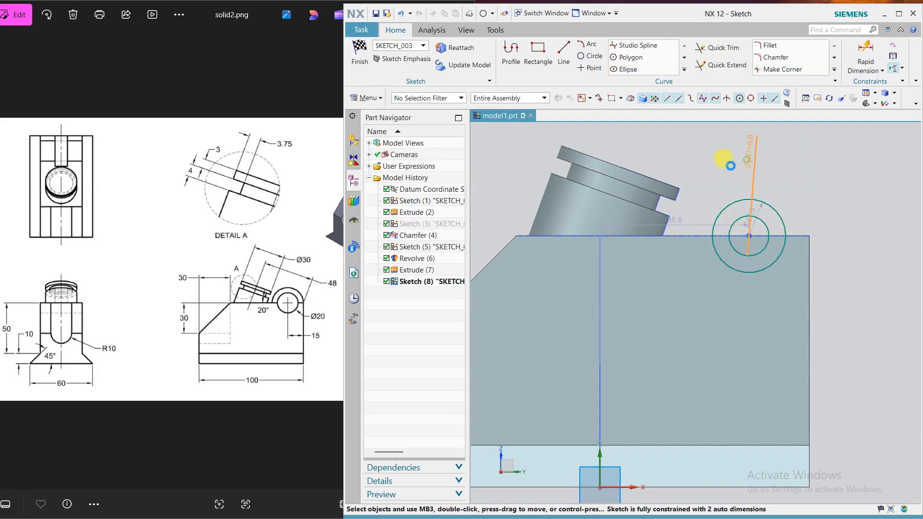
Set the smaller circle's diameter to 20 mm
double_click(731, 166)
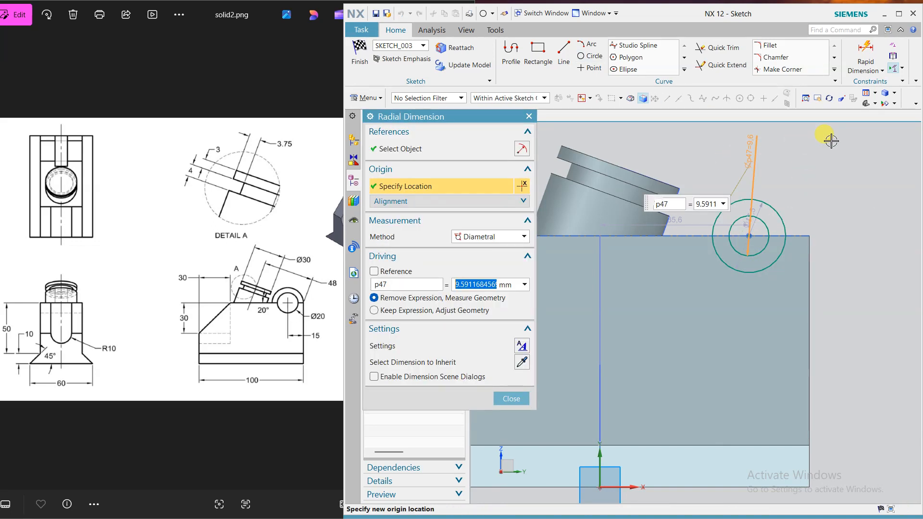
text(20)
key(Return)
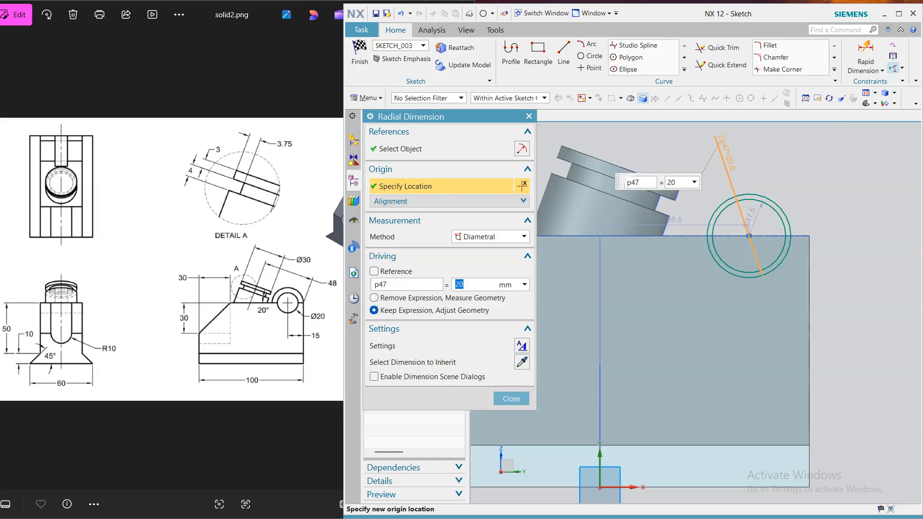
Set the other concentric circle's diameter to 30 mm and finish dimensioning
click(746, 210)
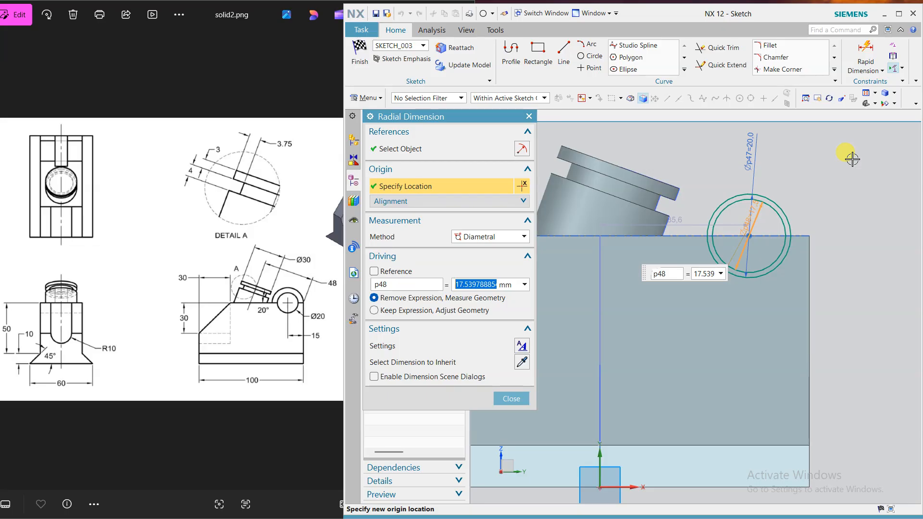
text(30)
key(Return)
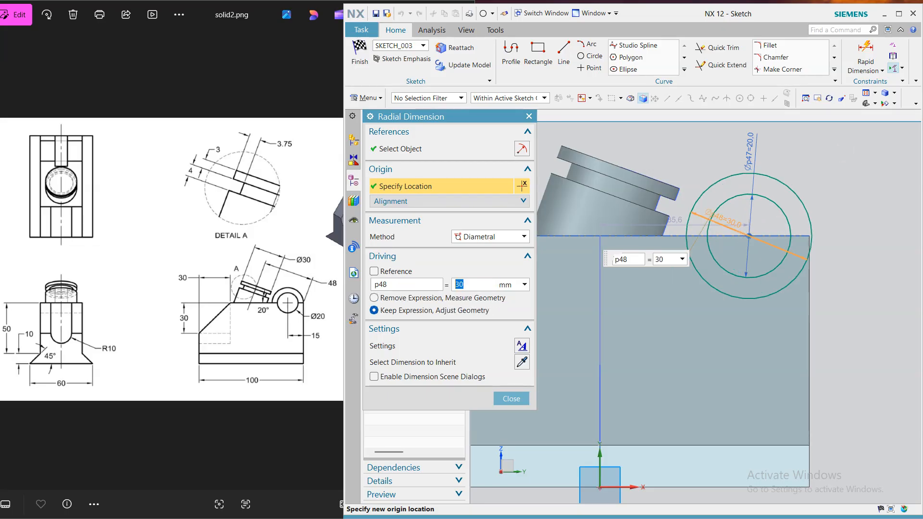
click(512, 399)
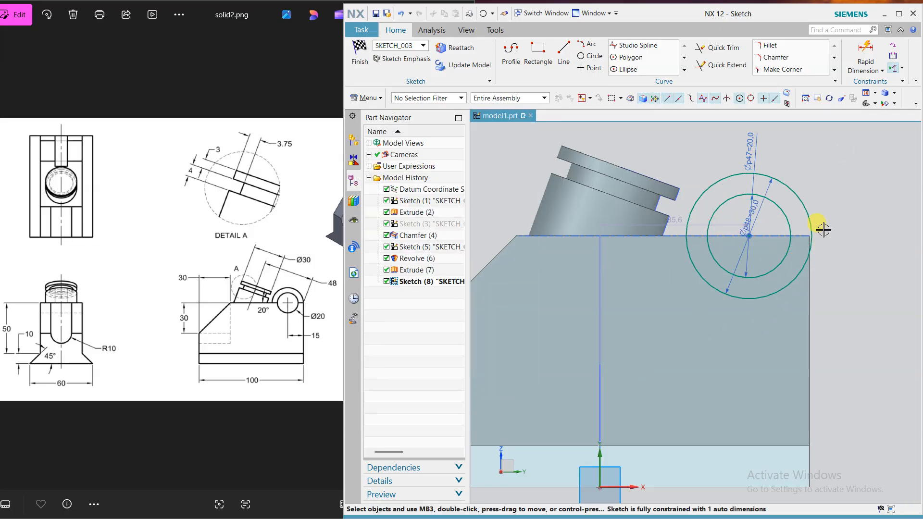
Make the 30 mm circle tangent to the block's right vertical edge and finish the sketch
click(811, 221)
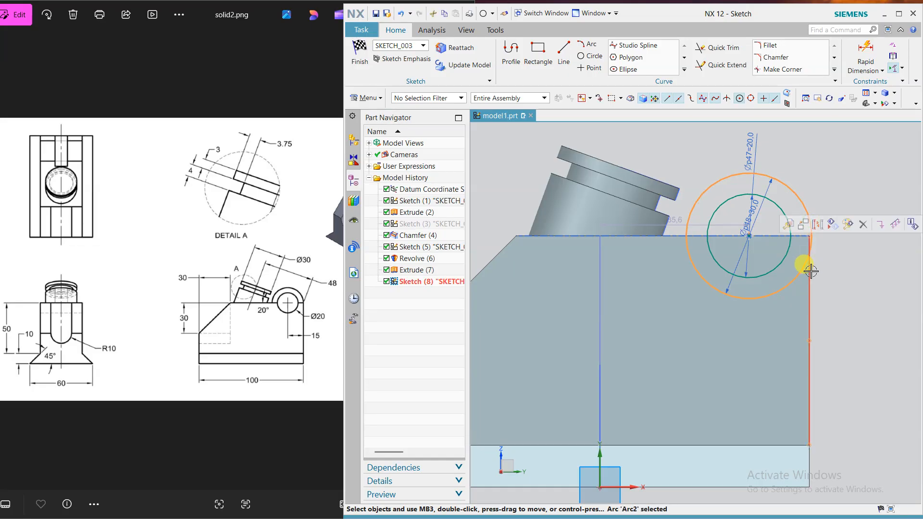
click(811, 272)
click(837, 255)
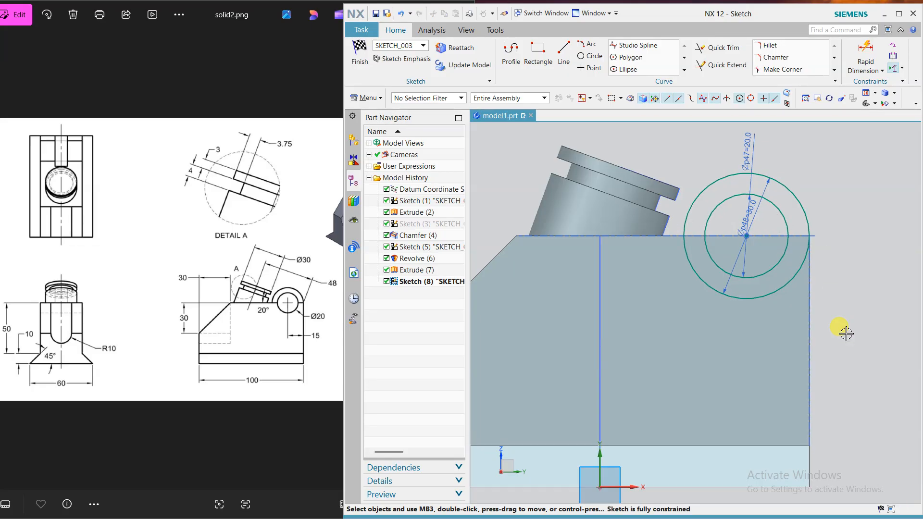
click(360, 57)
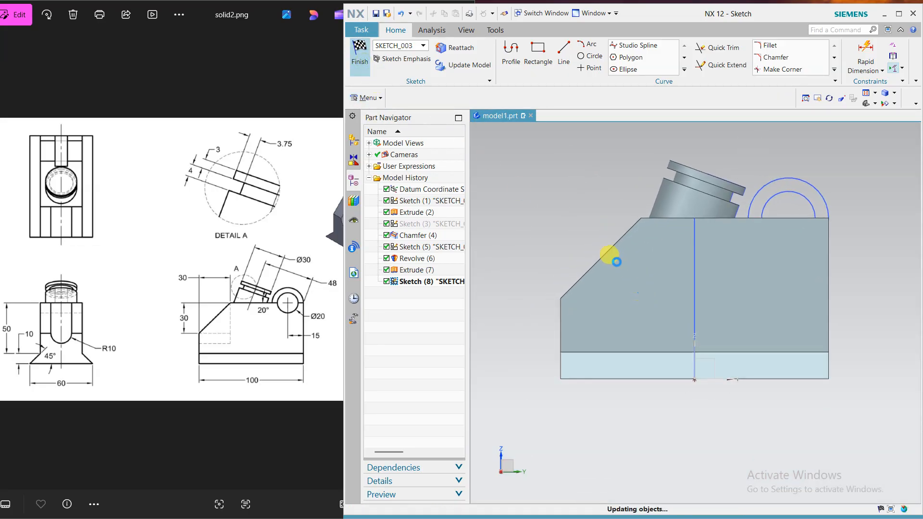
Reopen the circles' sketch and draw two horizontal lines along the block's top edge, one left of the shared centre and one about 24.5 mm to its right
middle_drag(585, 196, 595, 206)
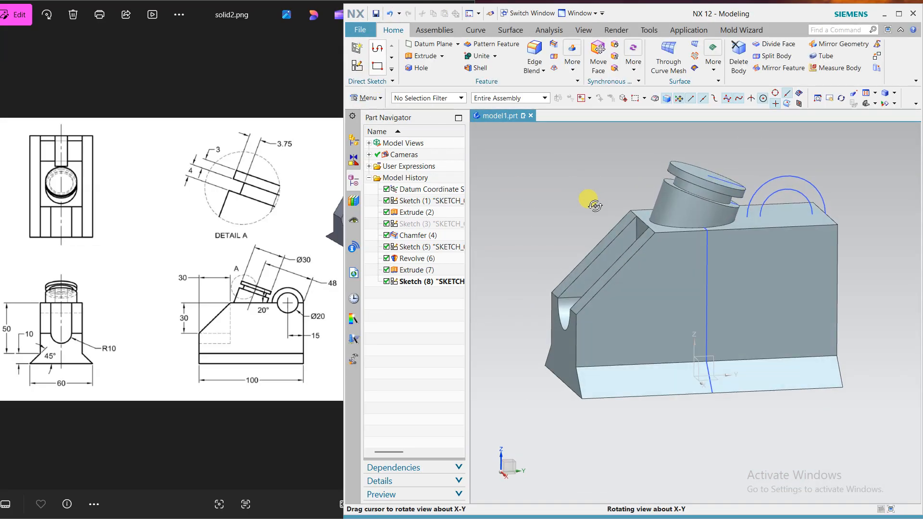
double_click(800, 170)
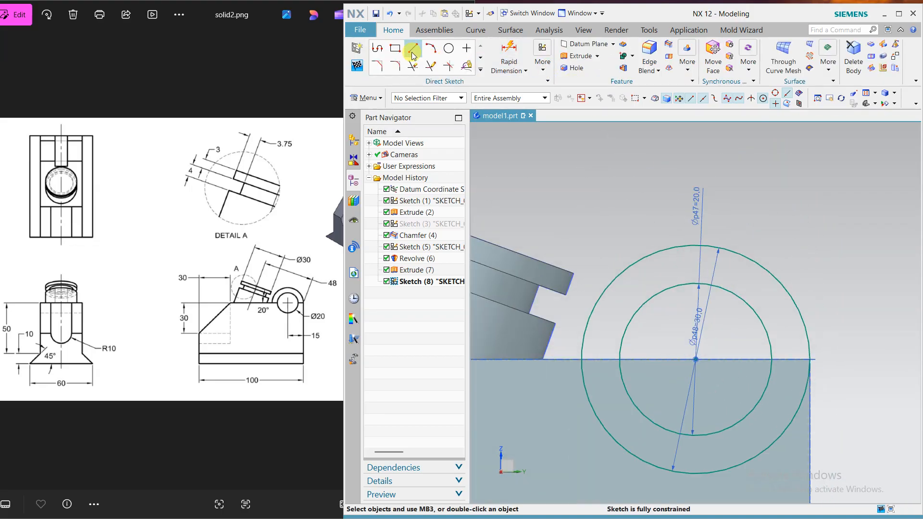
click(413, 48)
click(563, 359)
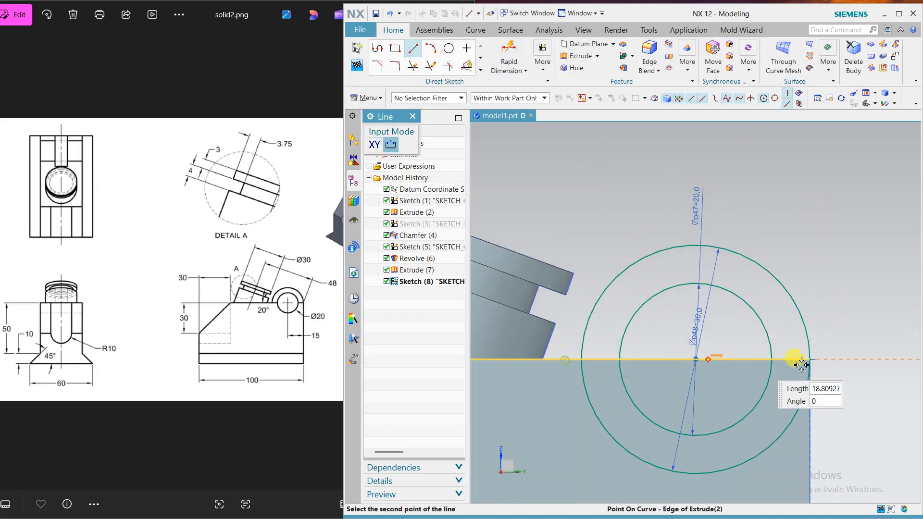
click(806, 360)
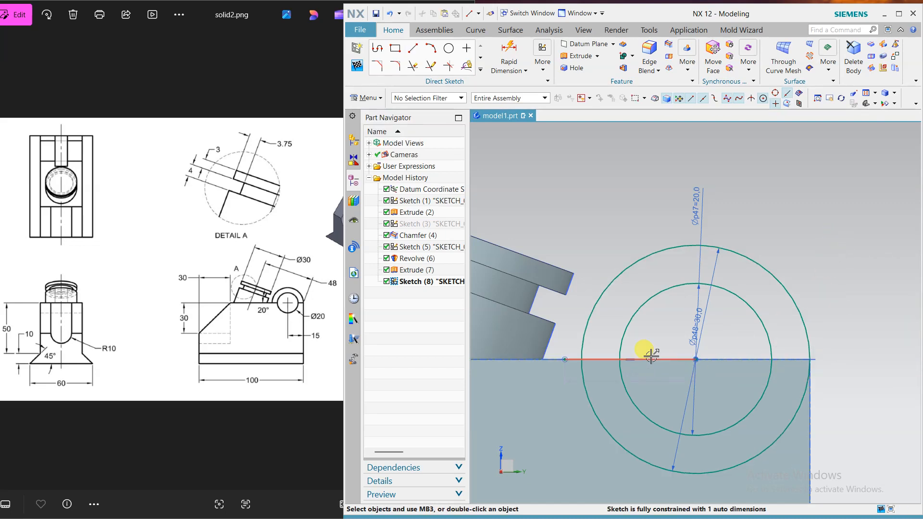
click(412, 48)
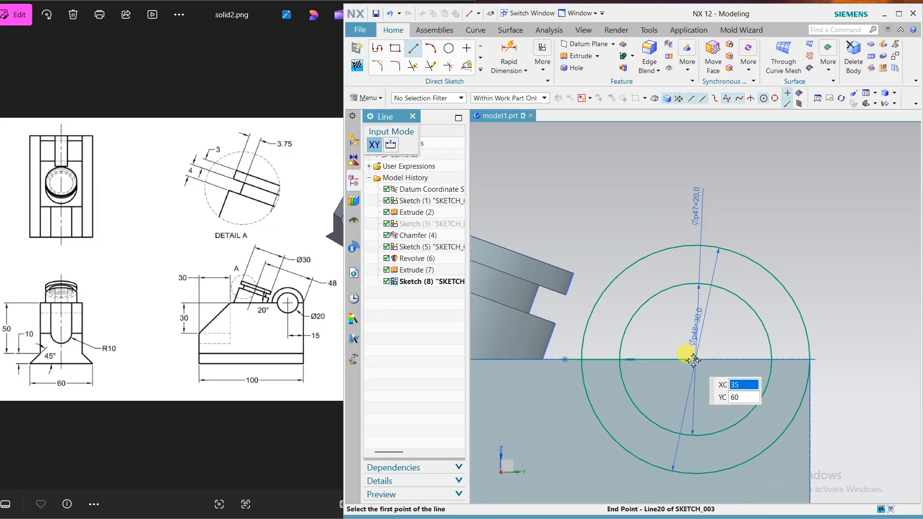
click(693, 360)
click(882, 360)
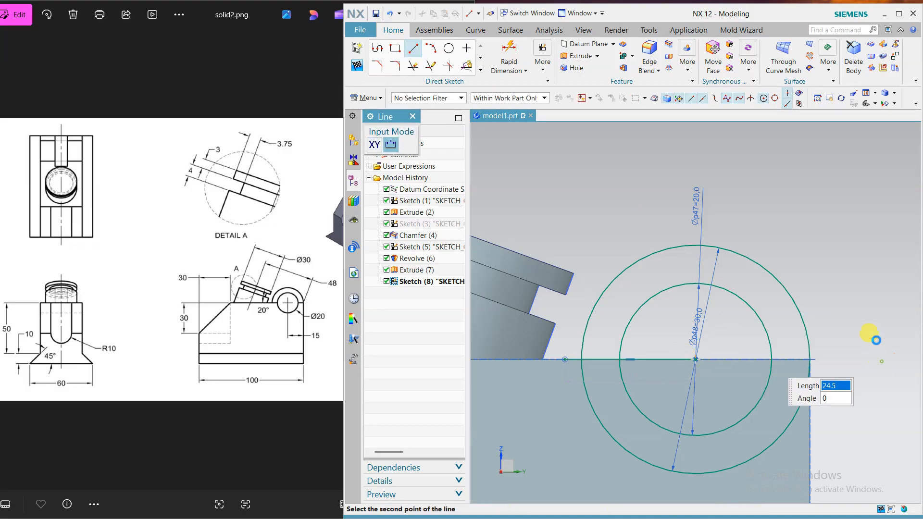
Trim both lines back to the 30 mm circle, delete the leftover point at the far left, and finish the sketch
click(413, 67)
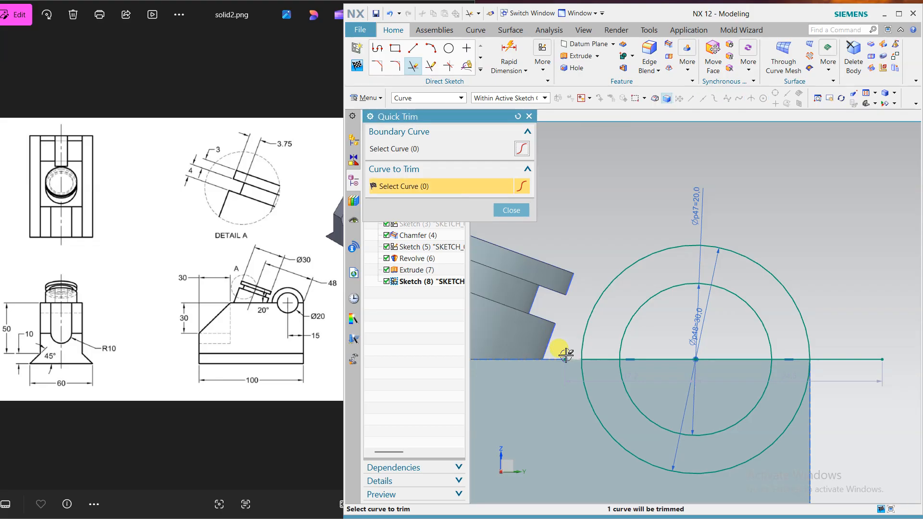
click(820, 365)
middle_click(850, 289)
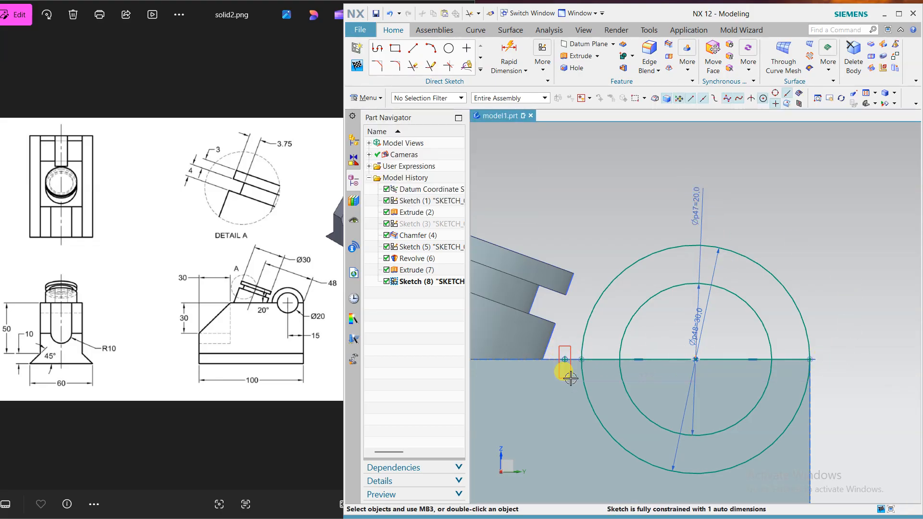
click(571, 378)
key(Delete)
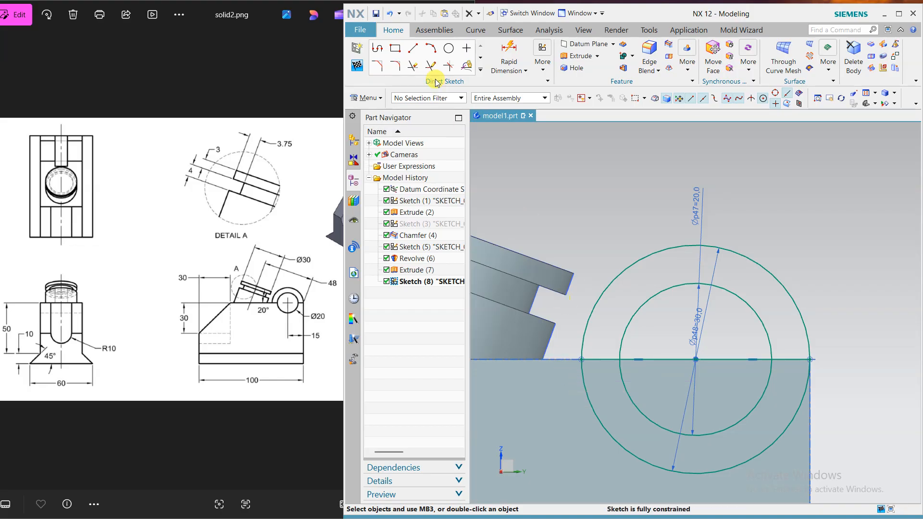
click(365, 67)
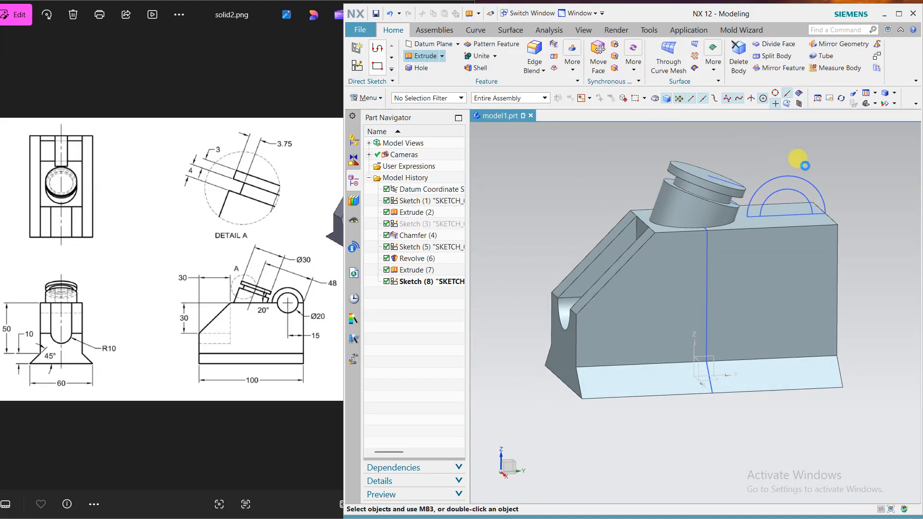
Choose the upper half-ring between the circles as the Extrude section, using Region Boundary Curve, and unite it with the block
scroll(838, 164, up, 1)
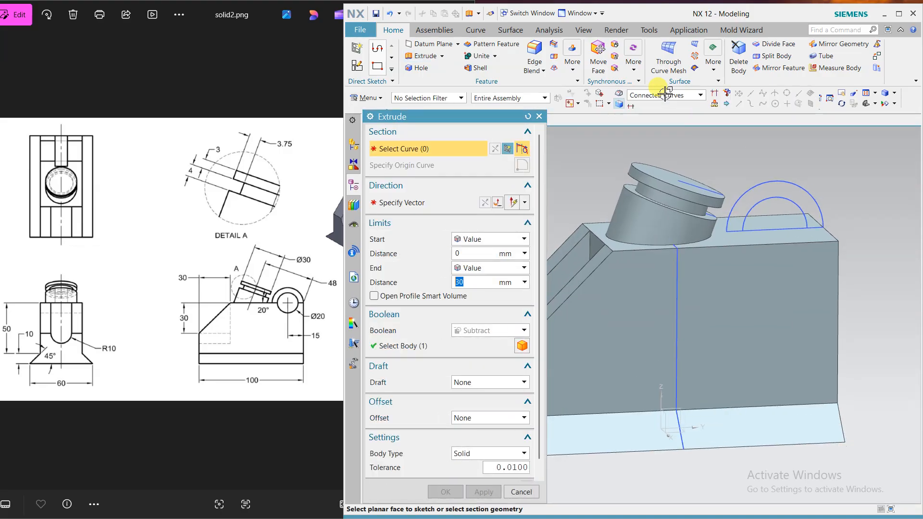
click(664, 95)
click(656, 167)
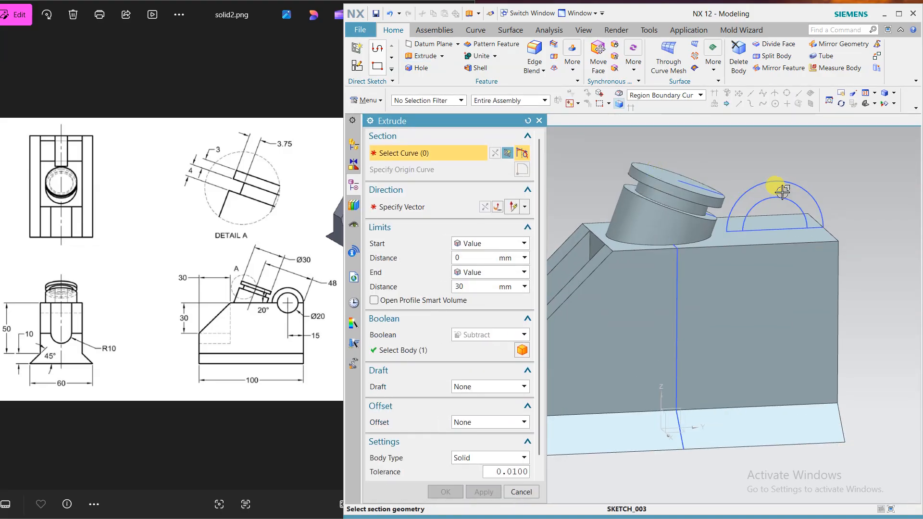
click(783, 191)
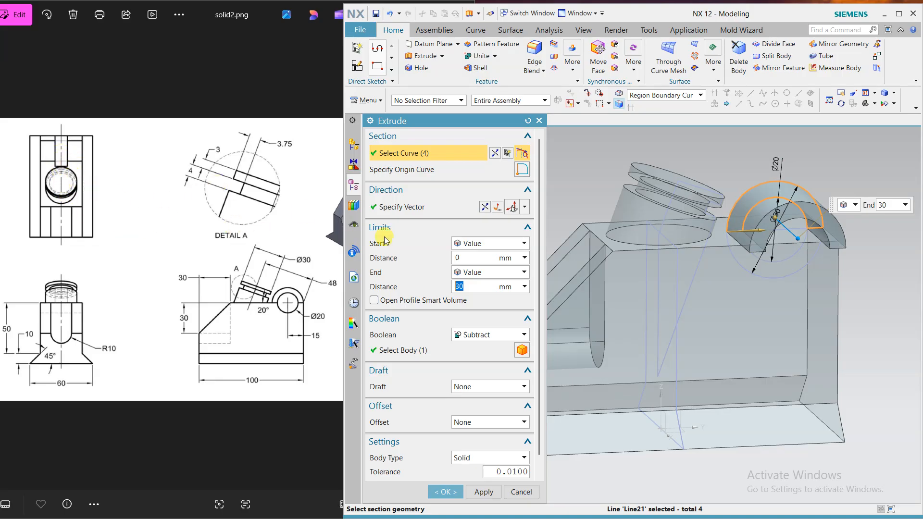
click(476, 335)
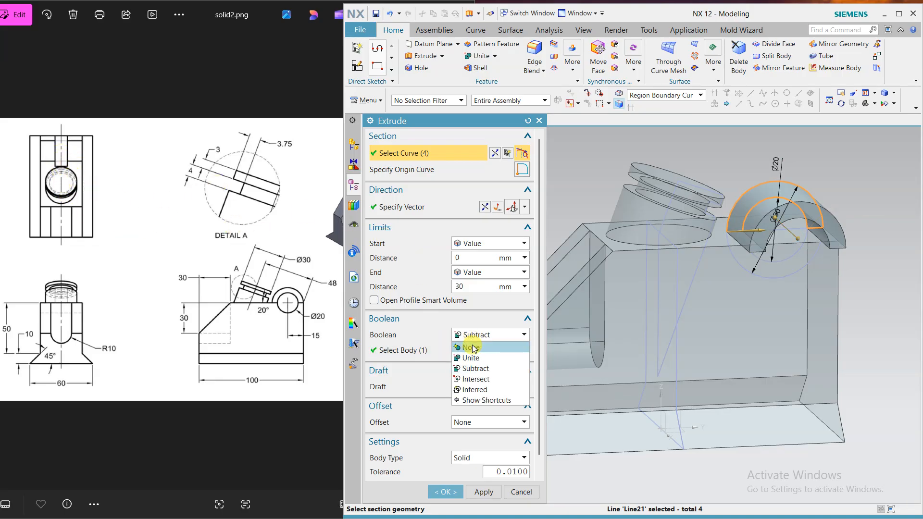
click(473, 358)
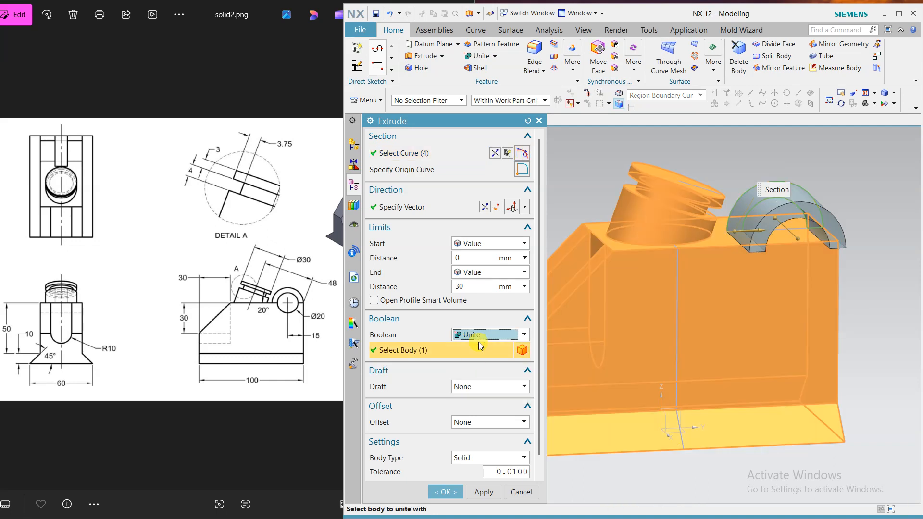
Extrude the half-ring lug symmetrically with a distance of 5 mm and apply the feature
click(486, 272)
click(512, 292)
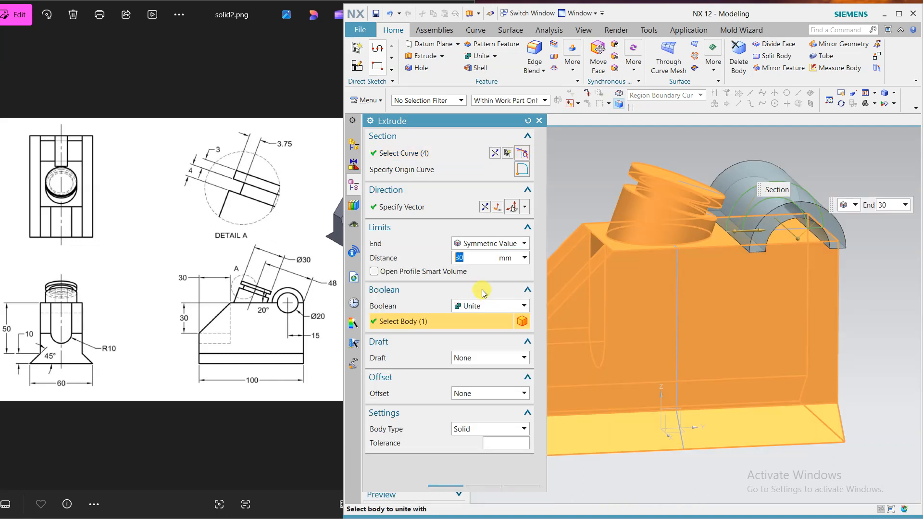
text(10)
key(Return)
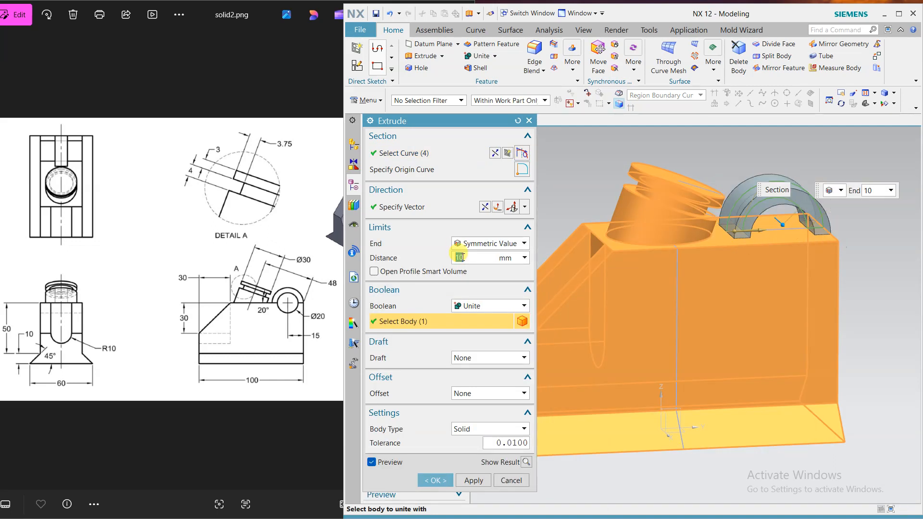
middle_drag(655, 244, 644, 309)
text(5)
key(Return)
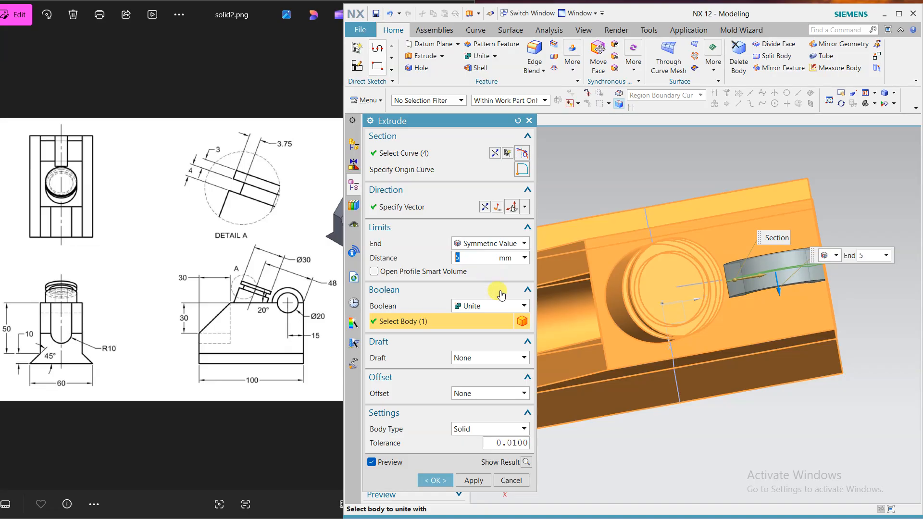
click(468, 480)
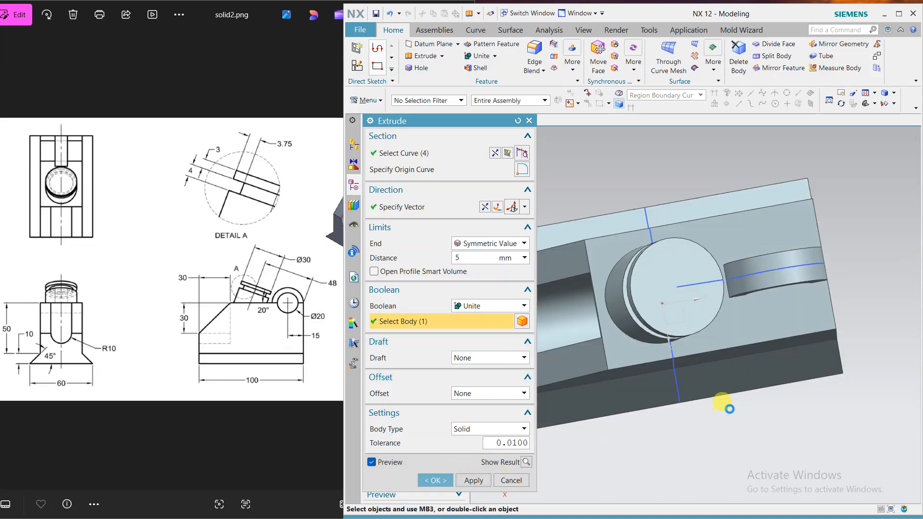
Extrude the 20 mm circle as a single curve with Subtract, from -30 to 33 mm, cutting through the lug and block
middle_drag(731, 374, 713, 304)
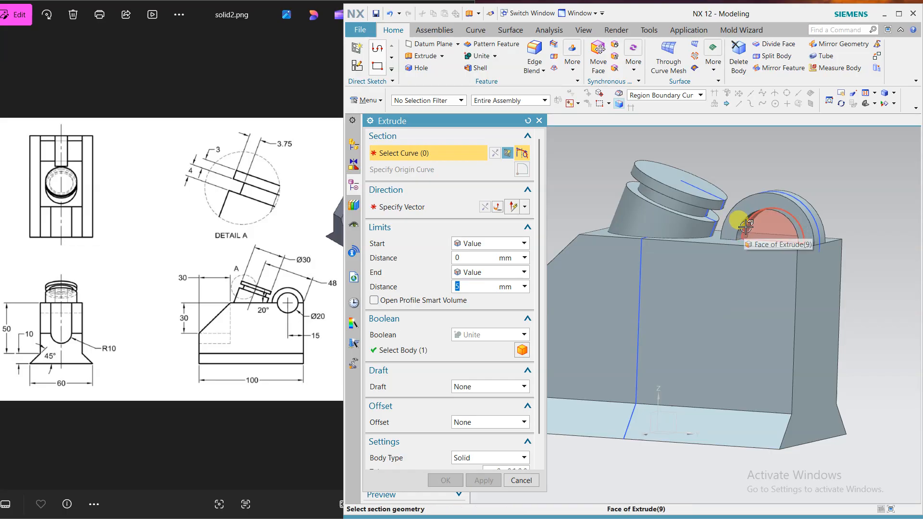
click(672, 96)
click(662, 107)
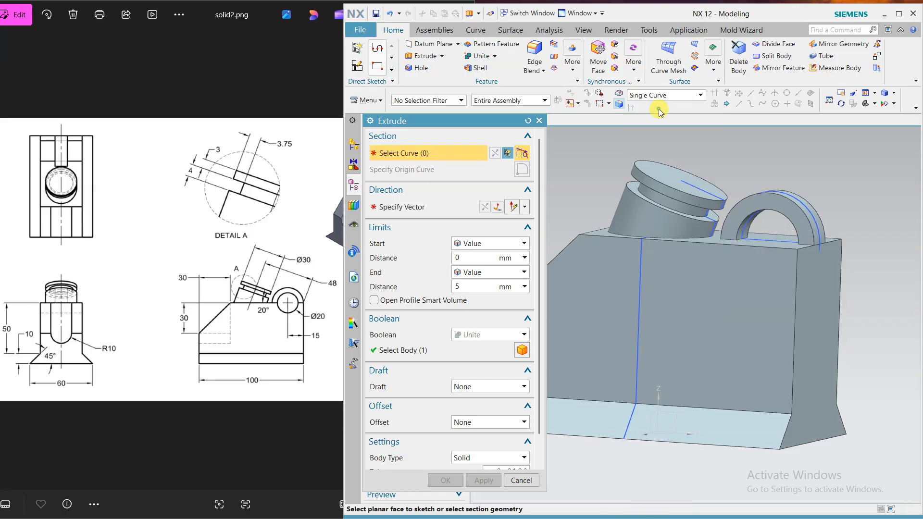
click(739, 225)
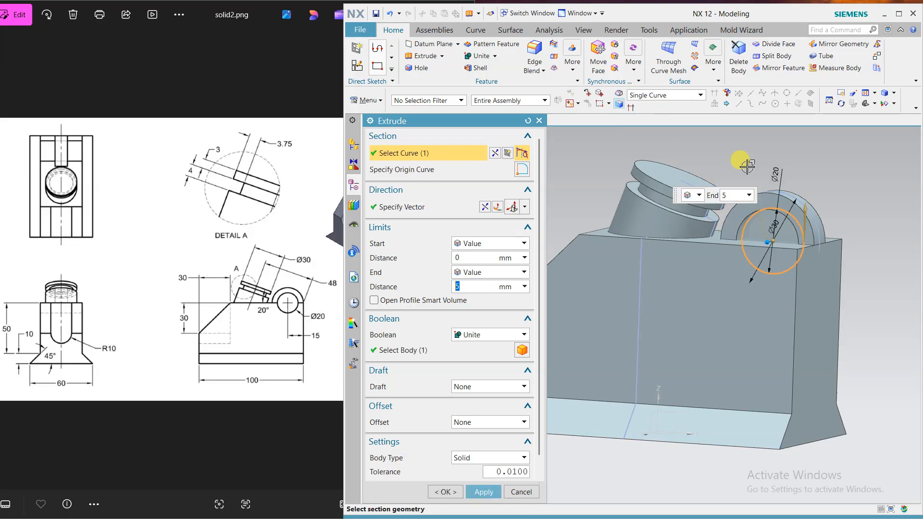
click(476, 335)
click(476, 367)
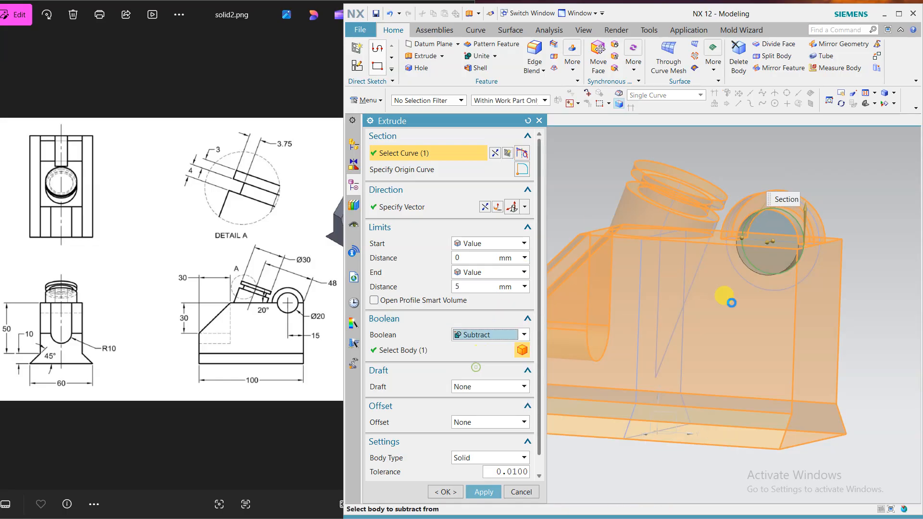
drag(768, 243, 738, 253)
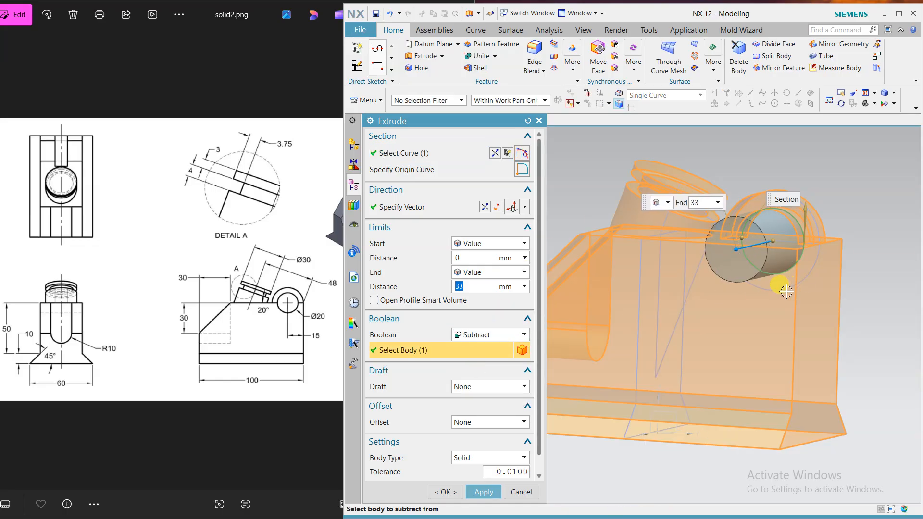
middle_drag(787, 292, 690, 254)
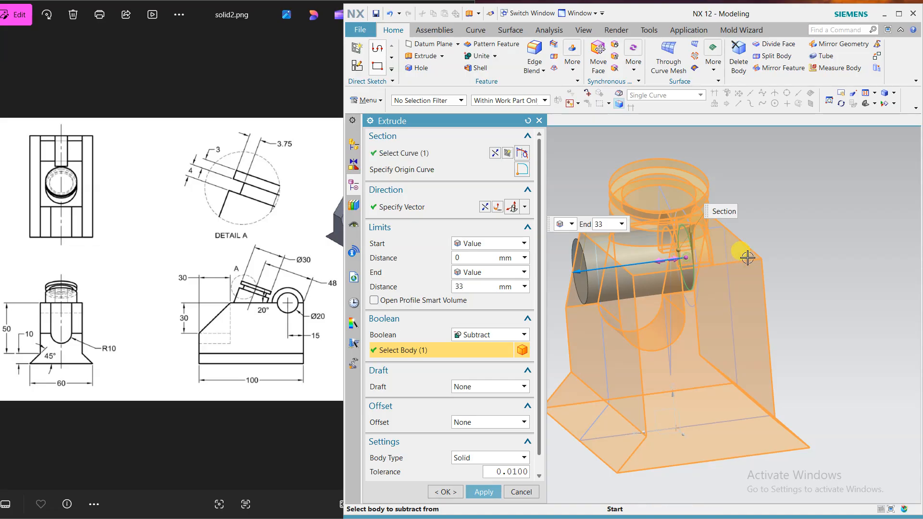
drag(748, 258, 783, 250)
click(445, 491)
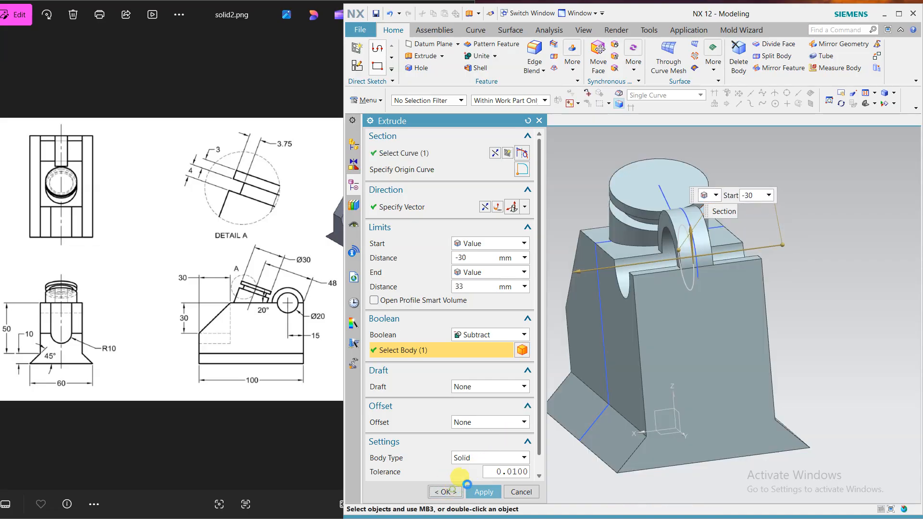
Compare the model with the reference drawing's isometric view, and hide the boss sketch, the lug sketch and the base profile sketch
middle_drag(766, 309, 827, 308)
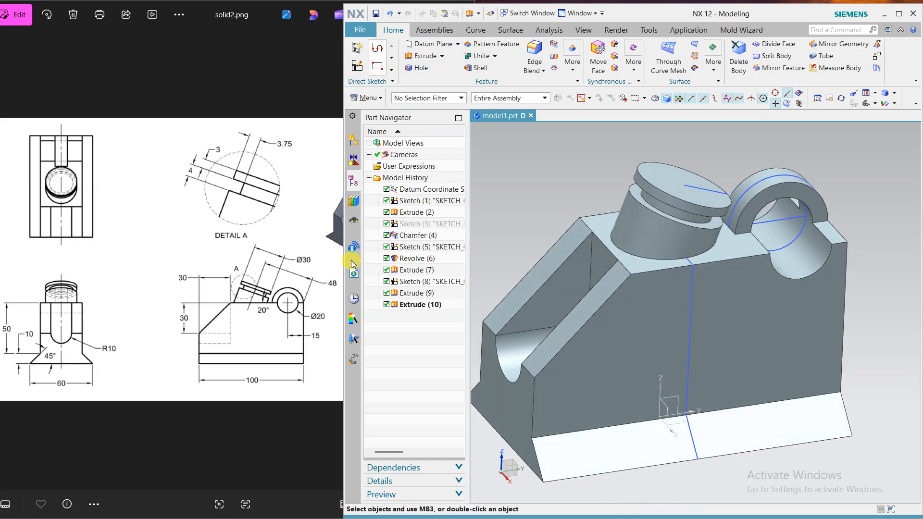
click(278, 247)
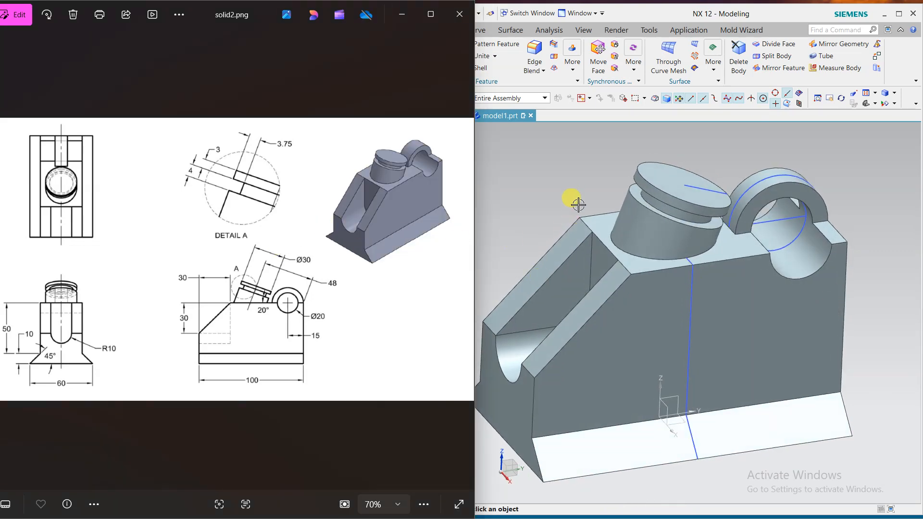
click(576, 187)
mouse_move(574, 187)
middle_down()
mouse_move(561, 160)
mouse_move(580, 191)
middle_up()
scroll(581, 192, down, 1)
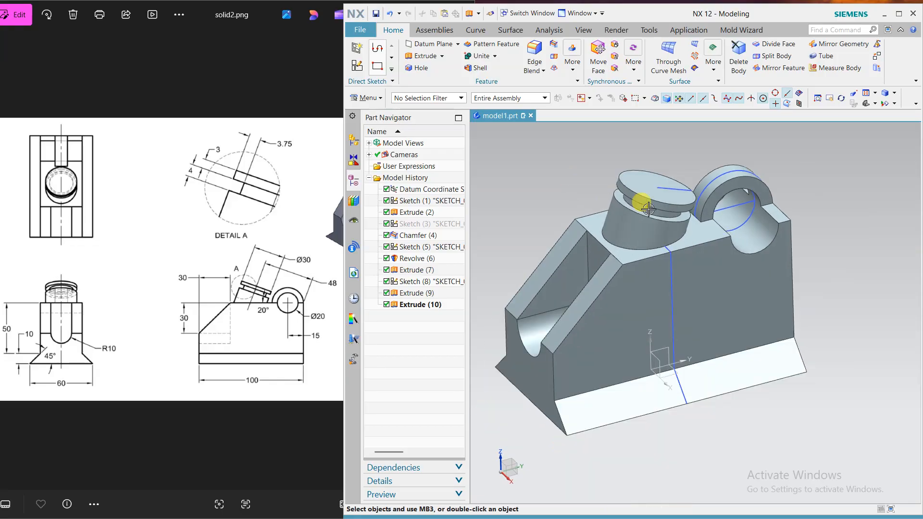
click(685, 190)
key(ctrl+b)
click(736, 226)
key(ctrl+b)
click(674, 287)
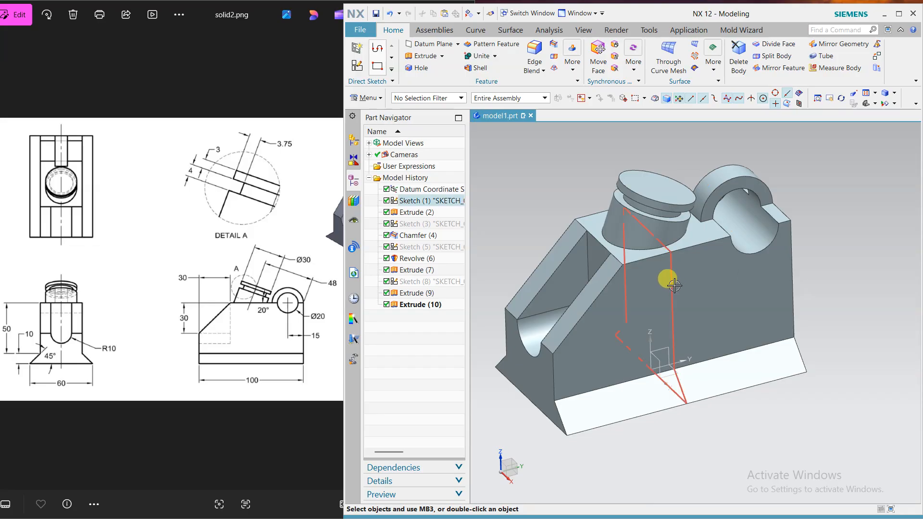
key(ctrl+b)
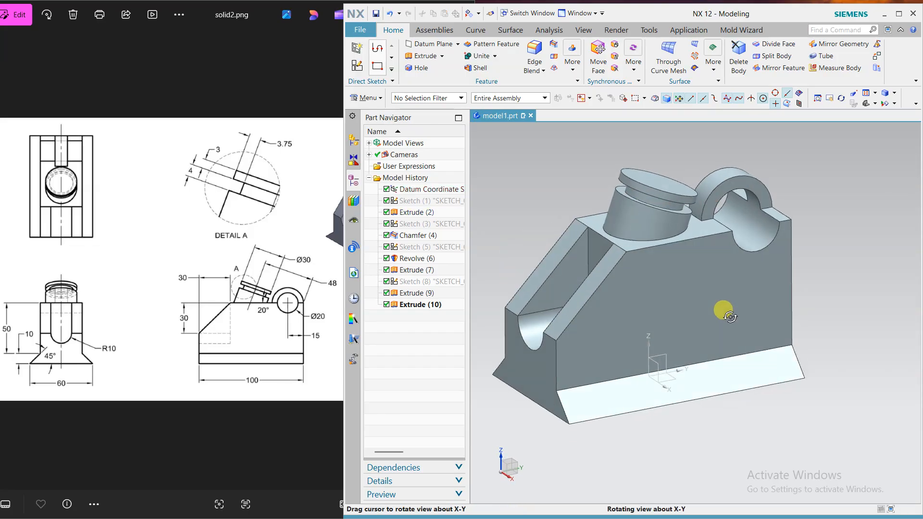